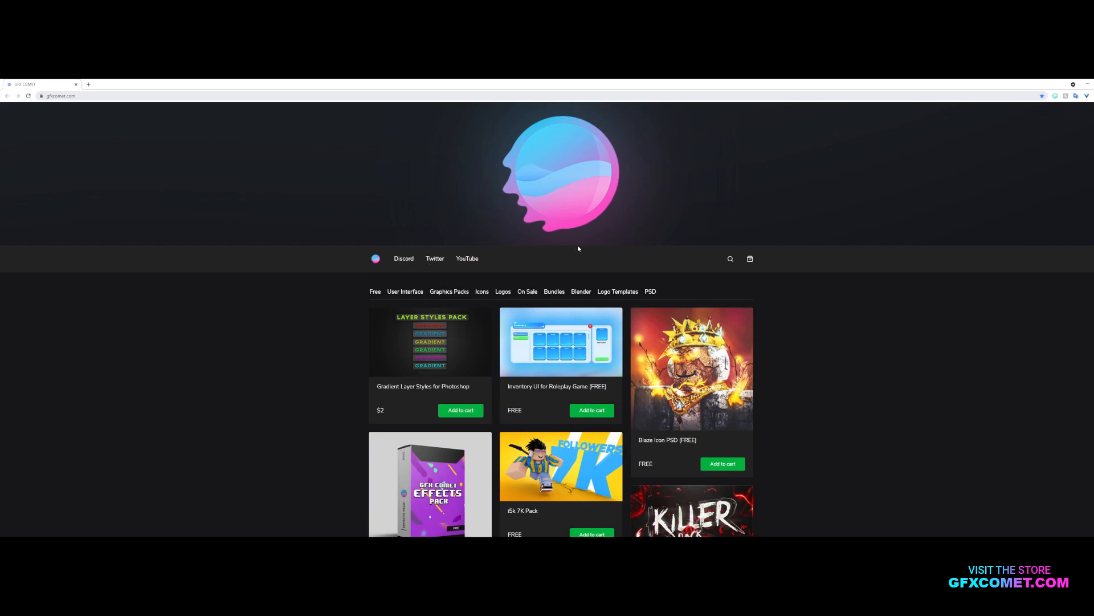
- Browse the product listings on the GFX Comet store page
scroll(485, 230, "down", 3)
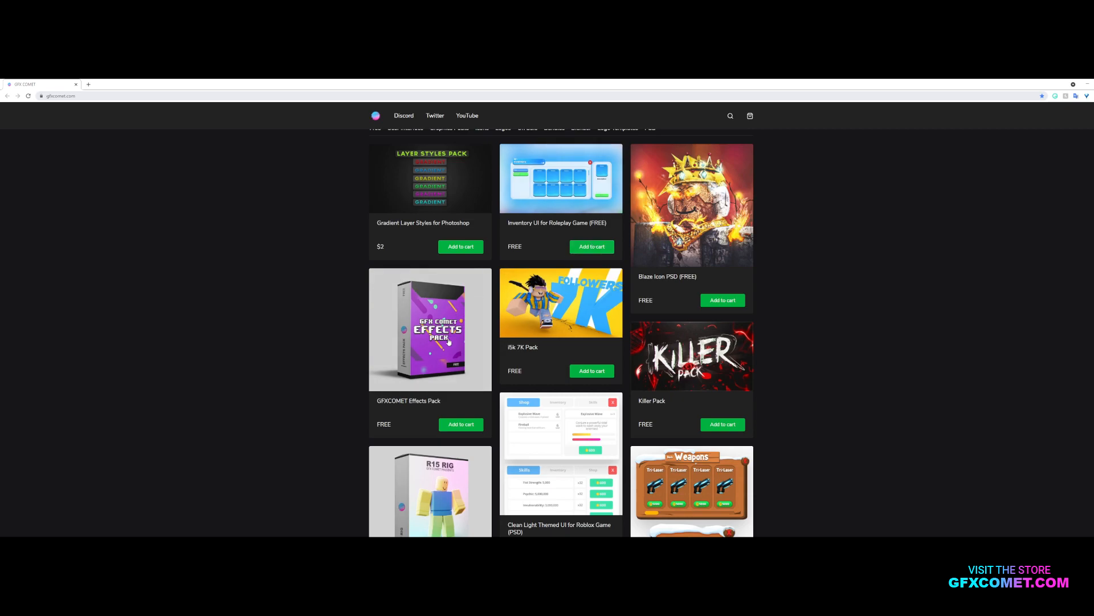
scroll(574, 341, "down", 3)
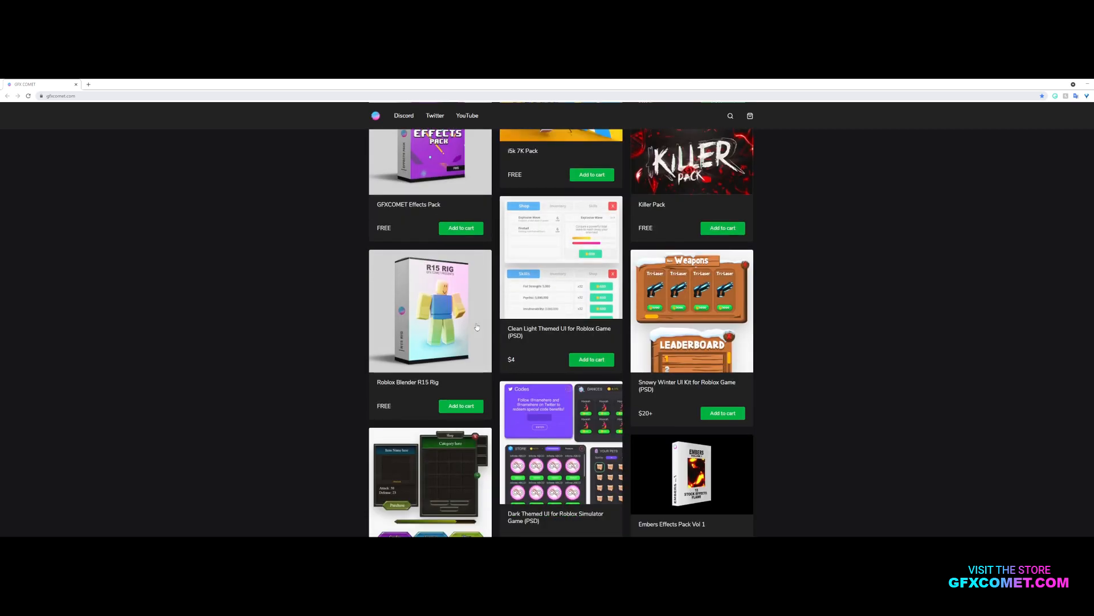
scroll(558, 310, "down", 3)
scroll(581, 295, "up", 3)
scroll(570, 342, "down", 6)
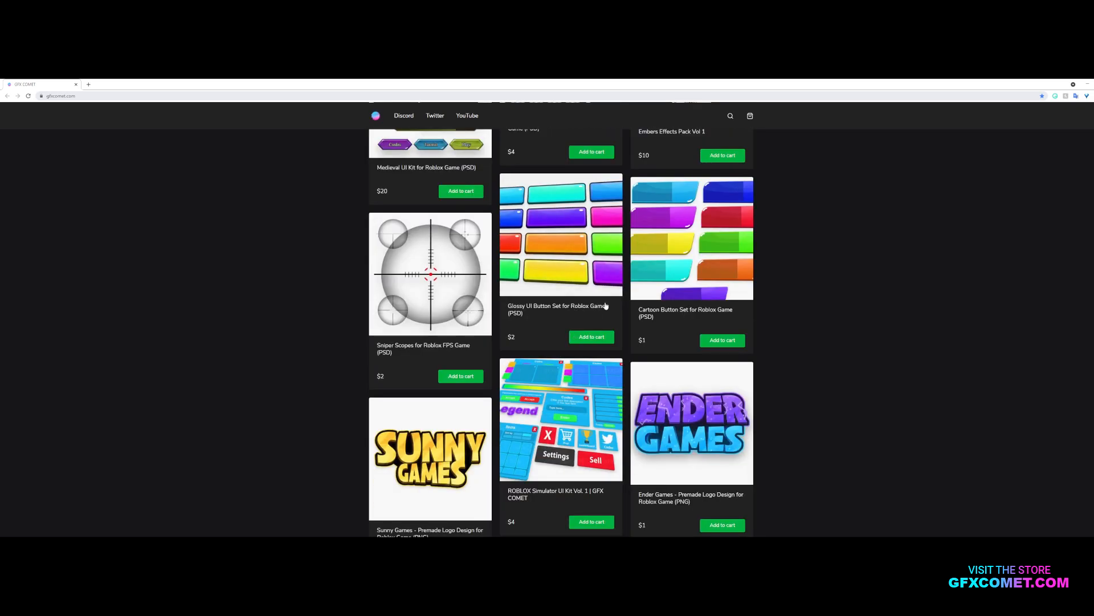
scroll(606, 306, "down", 6)
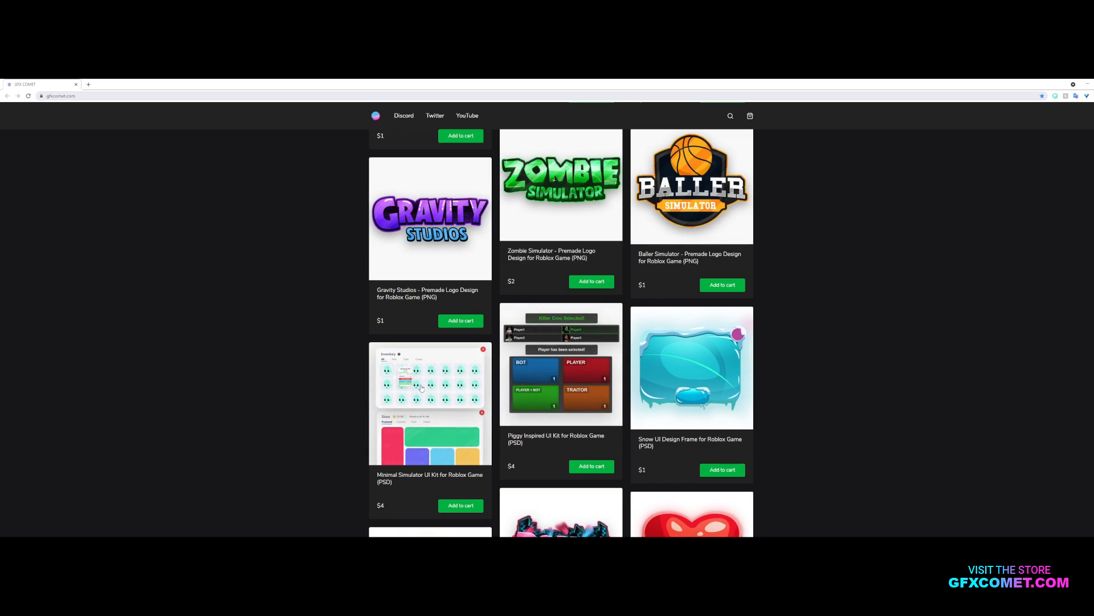
scroll(442, 385, "down", 2)
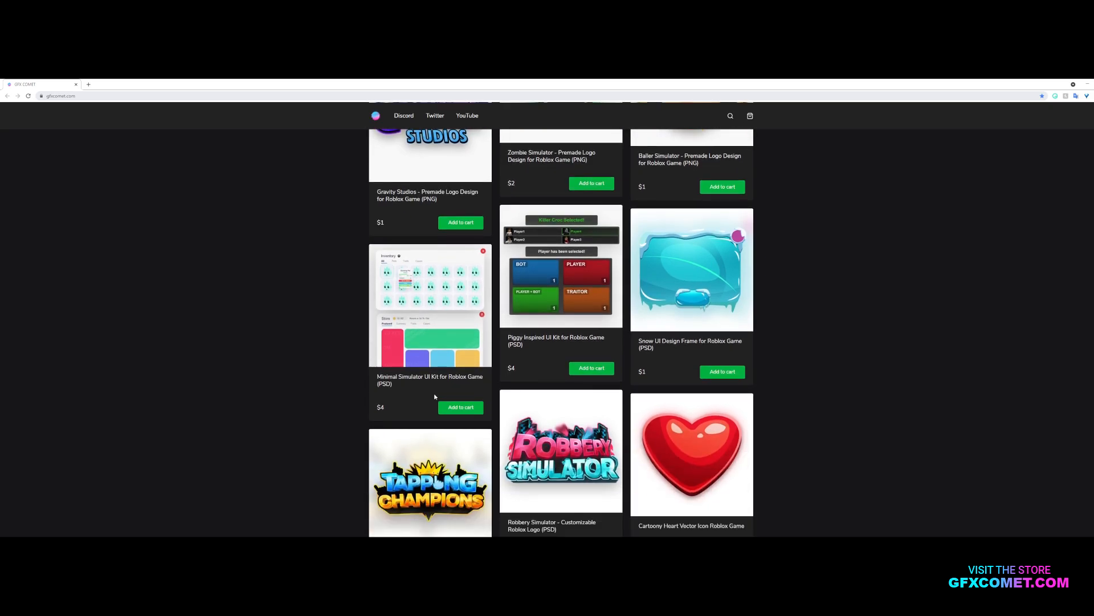
scroll(434, 397, "down", 5)
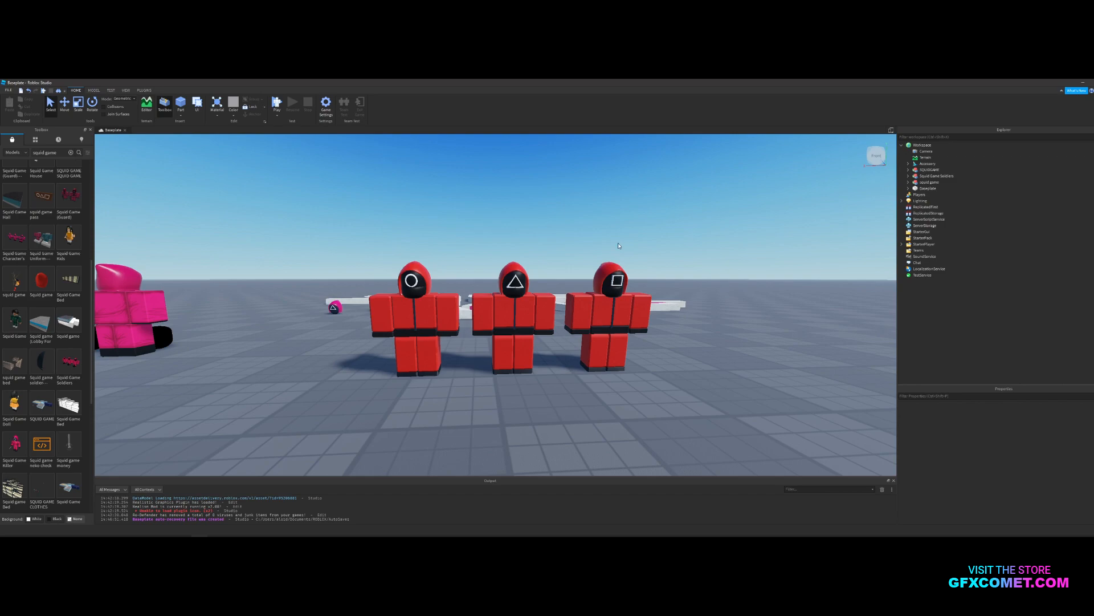
- Examine the red guards, the pink soldiers and the SQUID GAME logo model on the baseplate from several angles
key("d")
right_click_drag(646, 232, 649, 219)
key("w")
key("a")
key("a")
key("s")
key("d")
key("w")
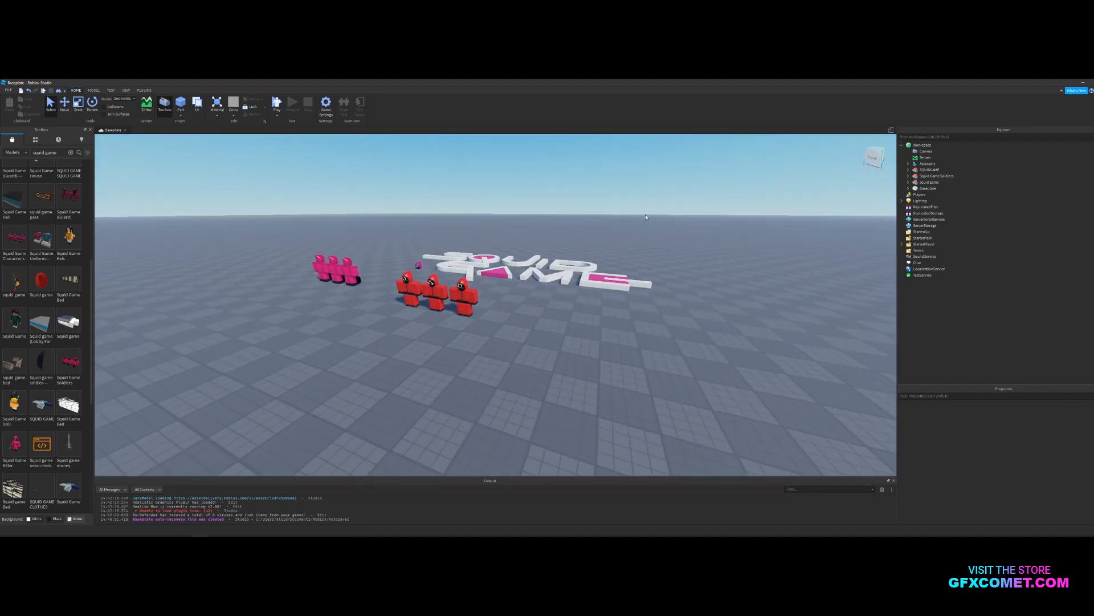
right_click_drag(646, 217, 645, 216)
key("w")
key("a")
key("d")
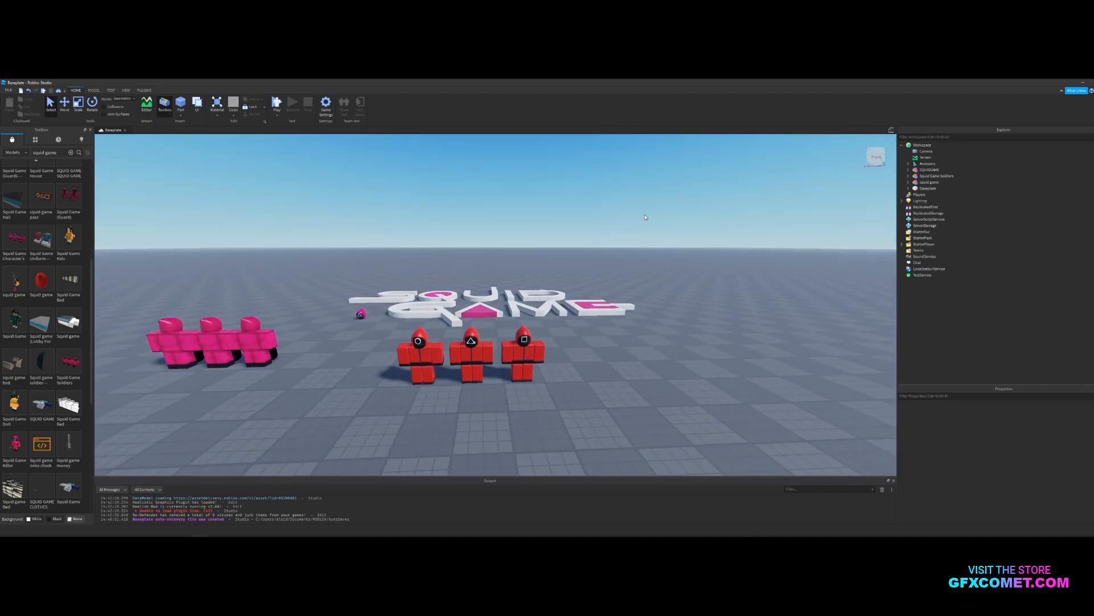
key("w")
right_click_drag(646, 219, 645, 219)
key("s")
key("w")
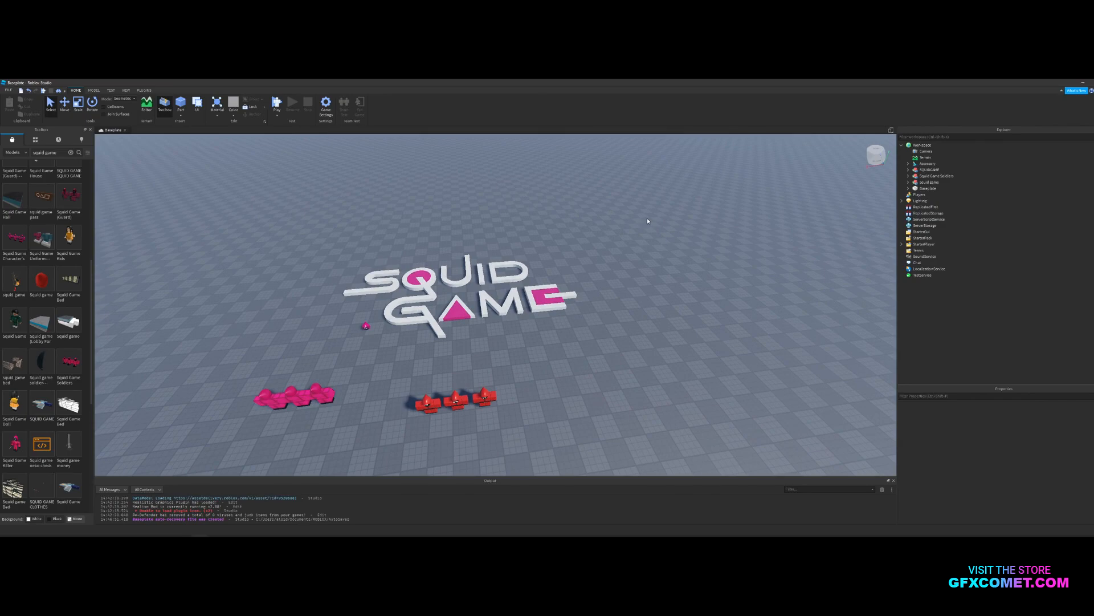
key("s")
right_click_drag(658, 217, 658, 217)
key("w")
key("s")
key("w")
right_click_drag(400, 379, 400, 377)
key("w")
key("d")
key("w")
key("s")
key("w")
key("w")
key("d")
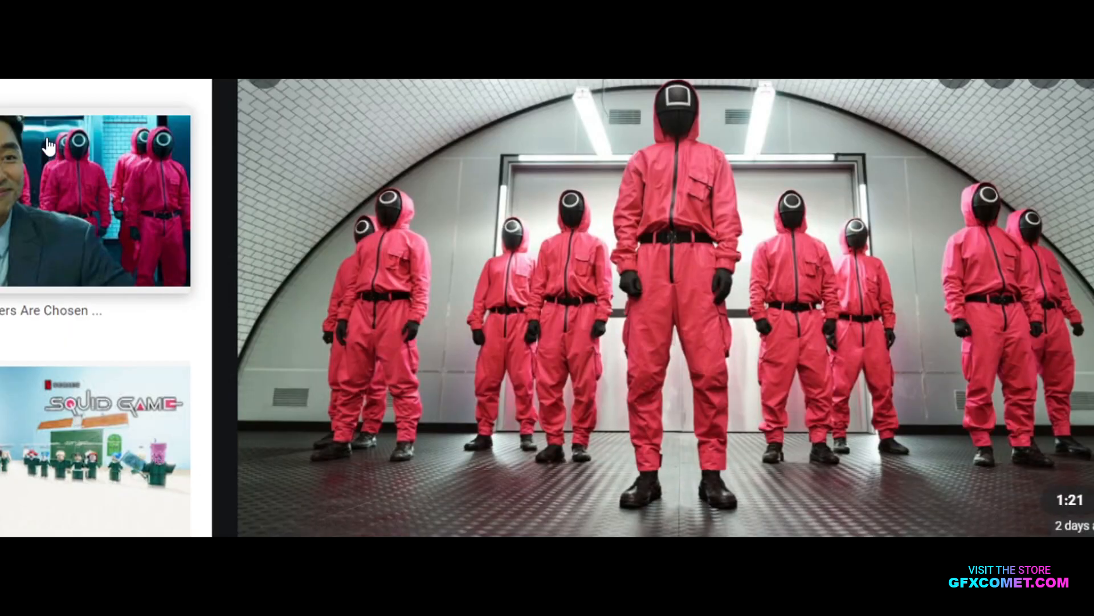
- Browse the Squid Game image results for reference pictures of the masked guards and the set
scroll(624, 232, "down", 5)
scroll(624, 232, "up", 5)
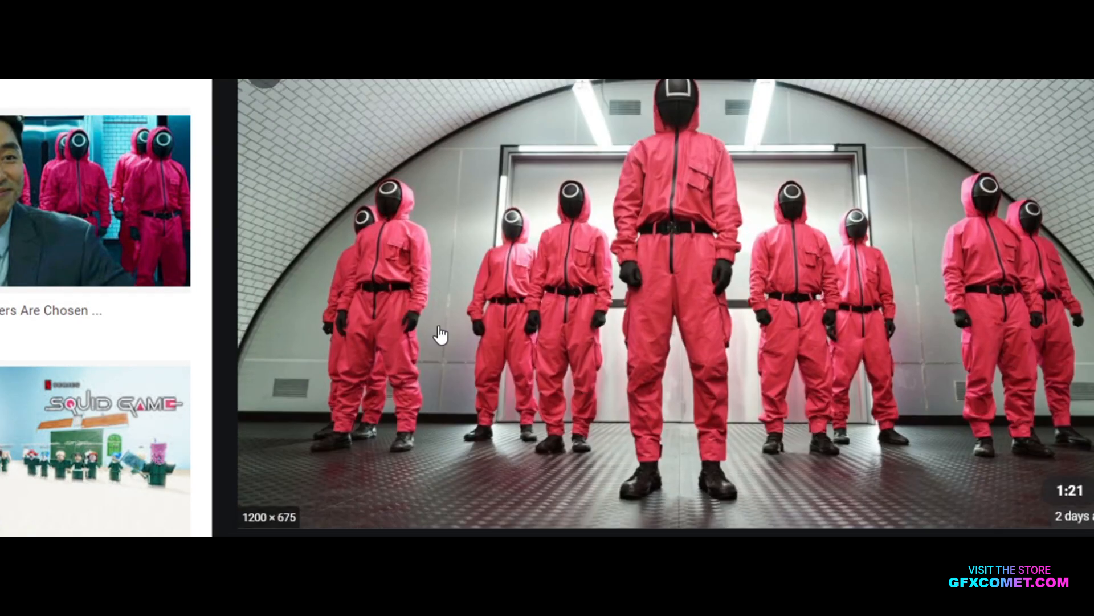
scroll(530, 361, "up", 1)
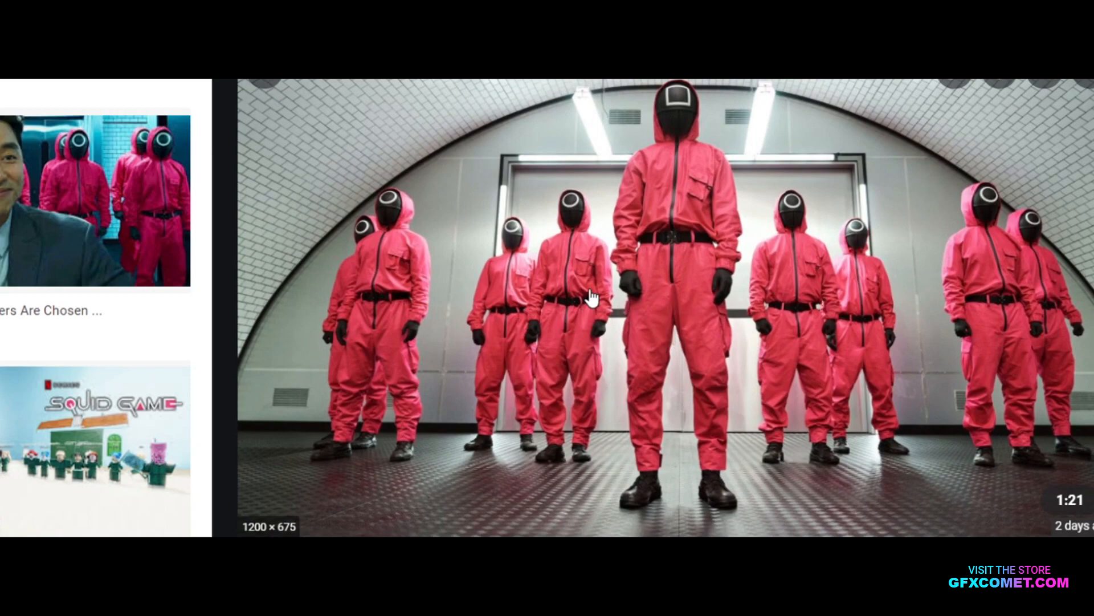
scroll(97, 308, "down", 15)
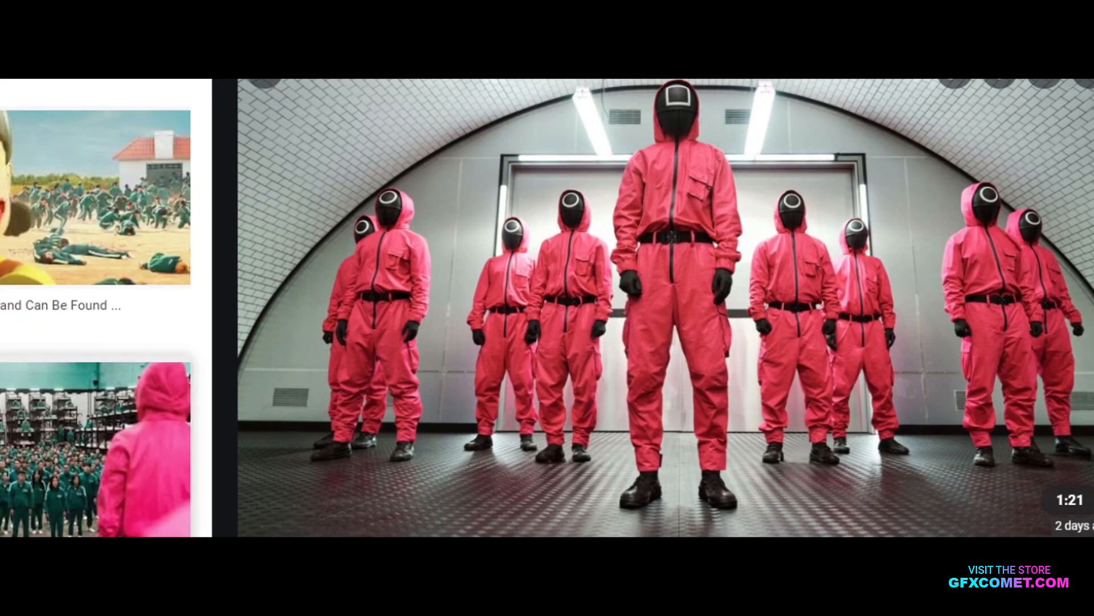
scroll(97, 308, "down", 5)
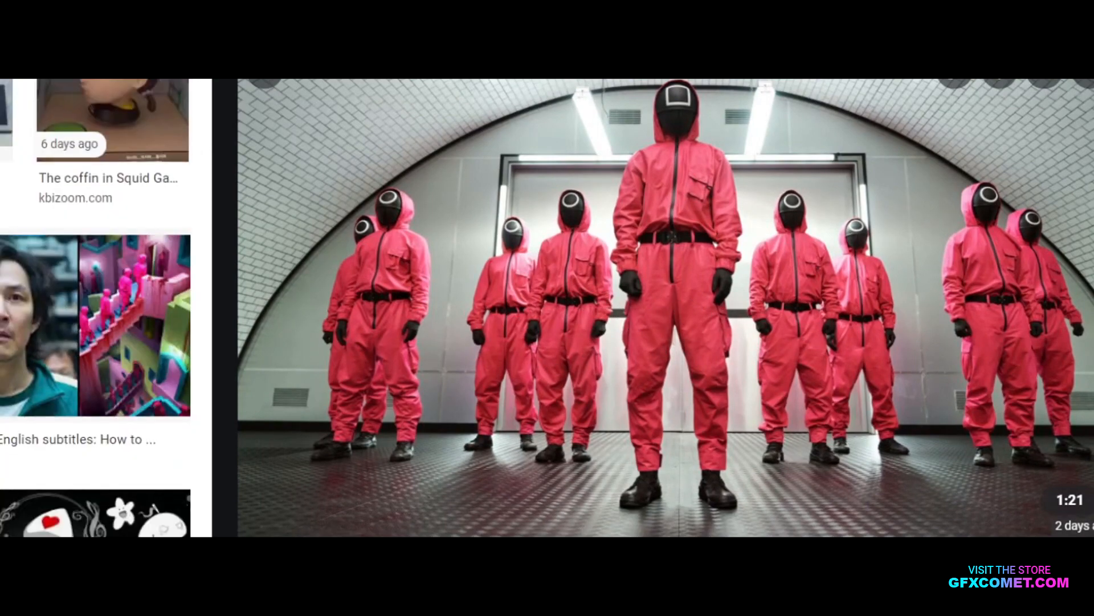
scroll(97, 308, "down", 8)
scroll(97, 308, "down", 8)
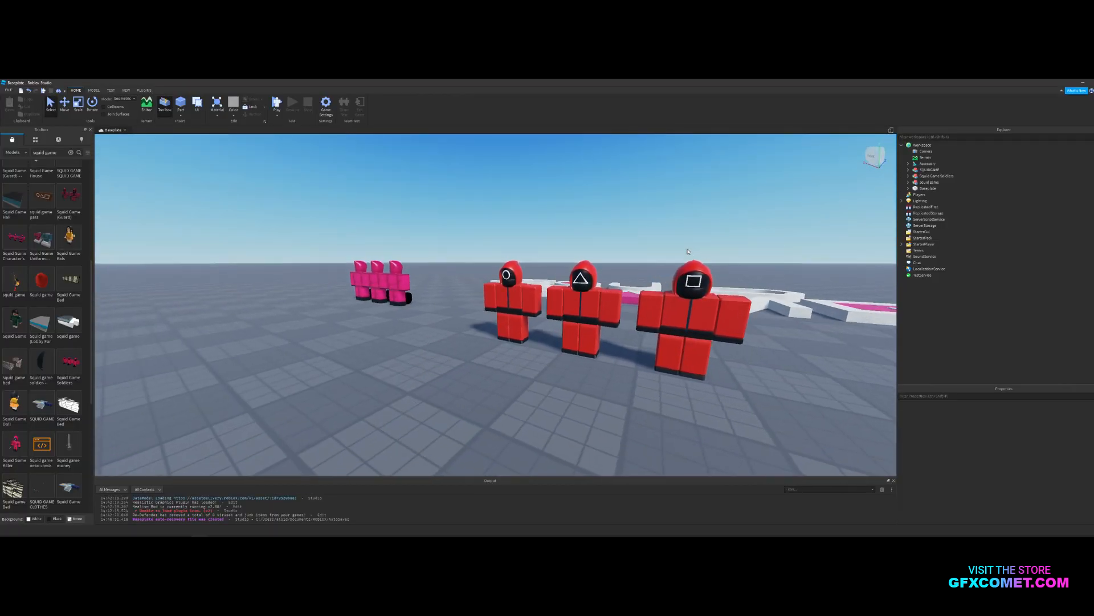
- Cut the three loose Head models at the pink soldiers' feet out of the Squid Game Soldiers model
key("w")
right_click_drag(688, 251, 688, 252)
key("d")
key("w")
key("d")
right_click_drag(688, 251, 688, 251)
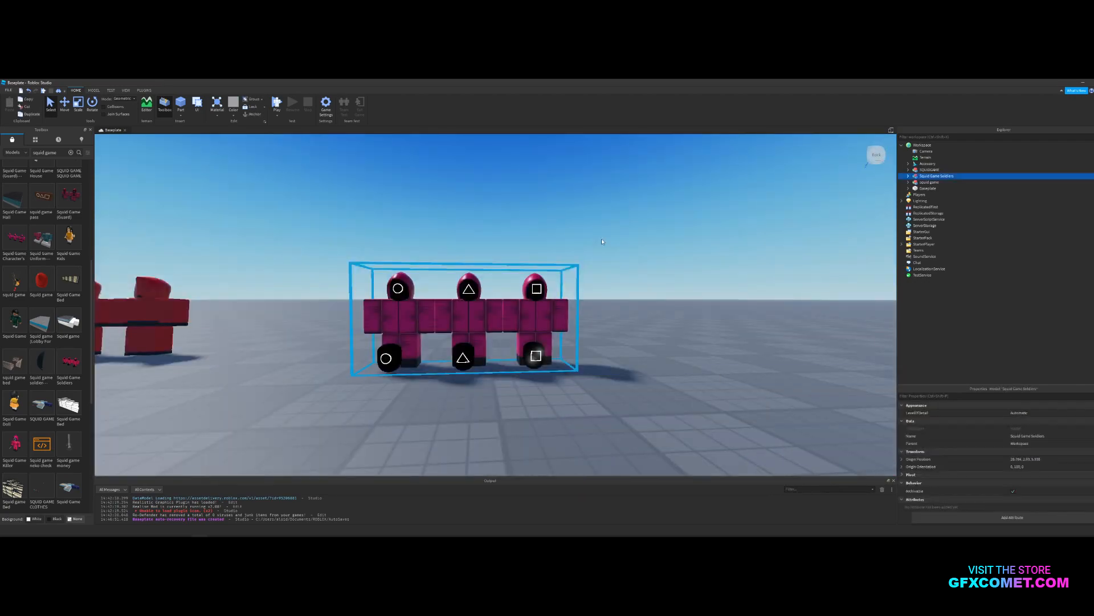
left_click(908, 176)
left_click(926, 183)
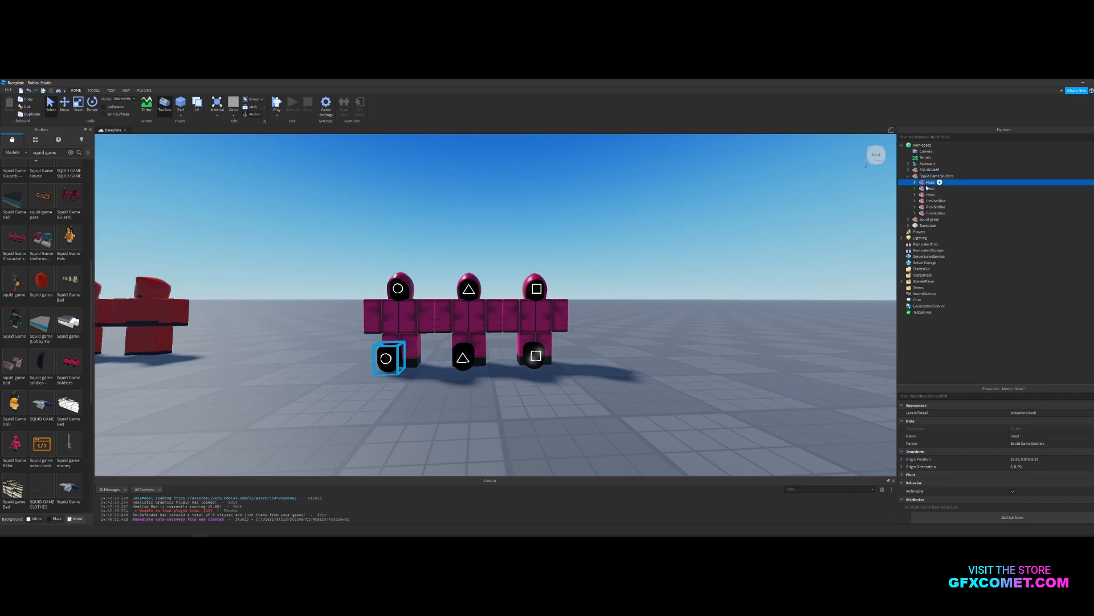
left_click(926, 189)
left_click(928, 195)
left_click(928, 183, "shift")
key("ctrl+x")
- Inspect the remaining pink soldiers and clear the text of the model search
right_click_drag(661, 285, 644, 285)
key("w")
key("a")
left_click(937, 183)
right_click(937, 182)
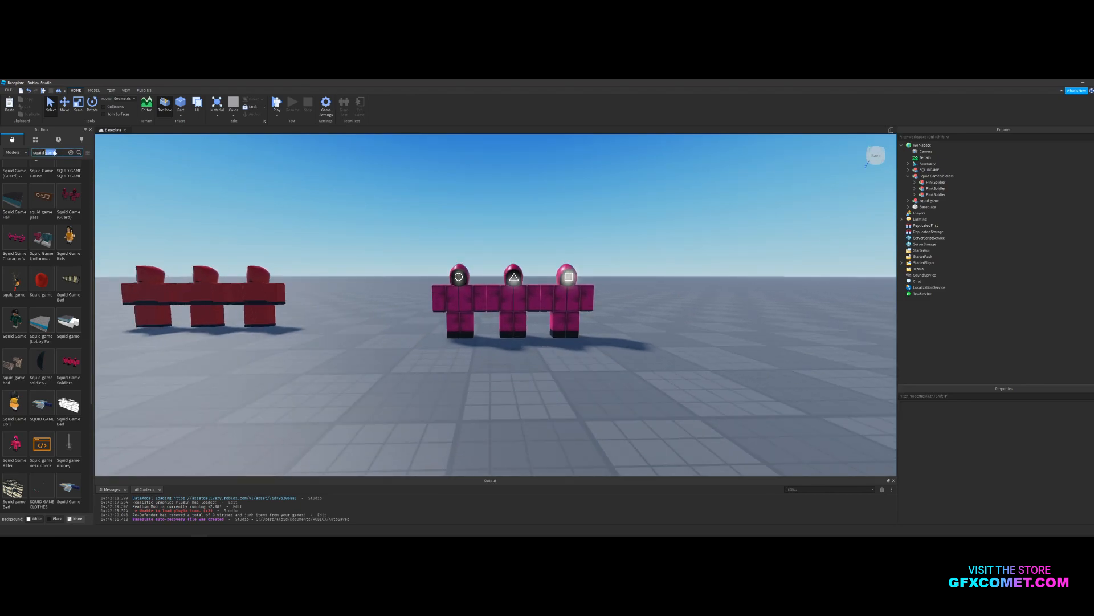
left_click(71, 152)
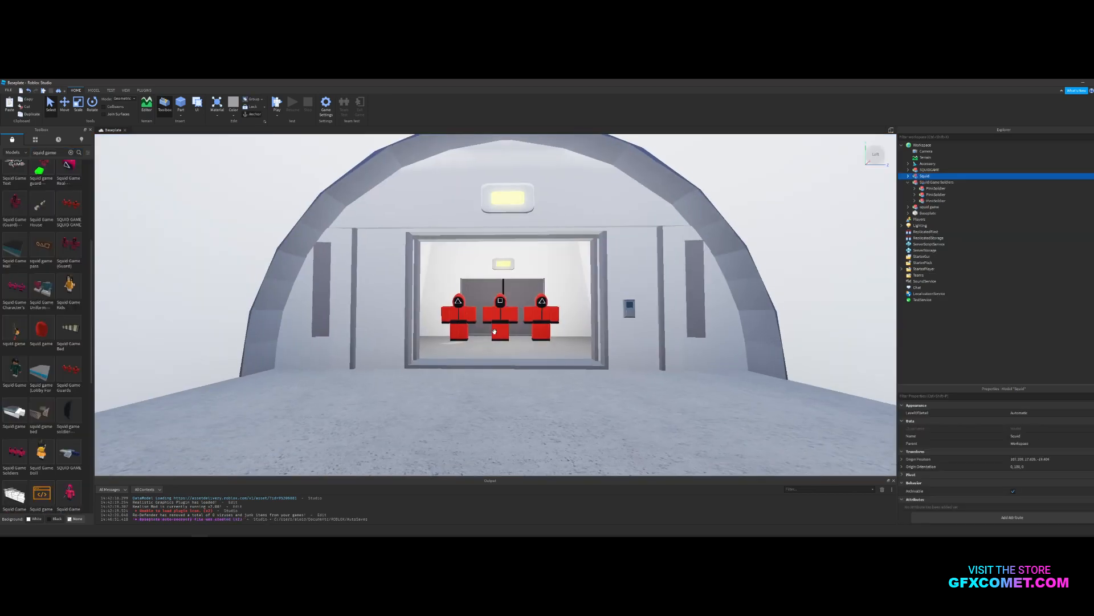
- Examine the three red guards inside the arched entrance of the Squid room from near and far
scroll(494, 331, "up", 3)
scroll(496, 319, "down", 5)
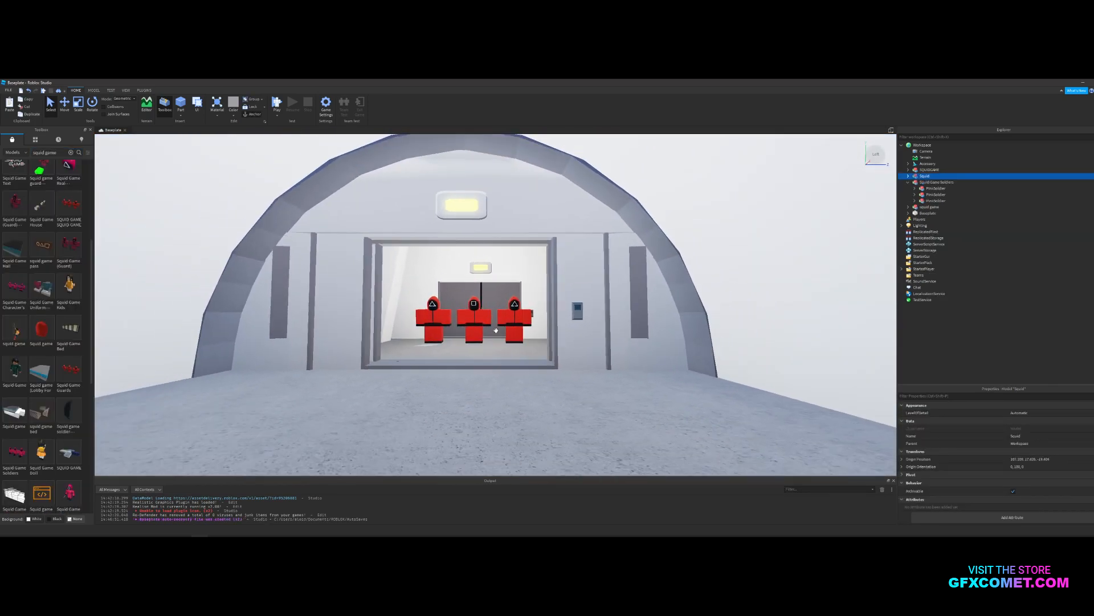
scroll(605, 245, "up", 2)
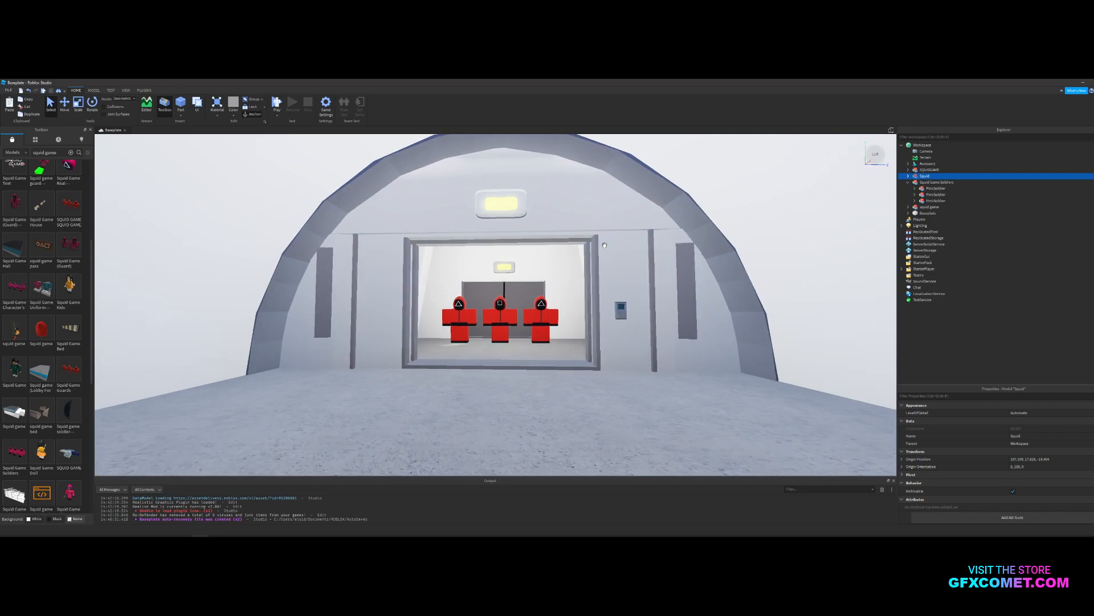
scroll(604, 245, "up", 5)
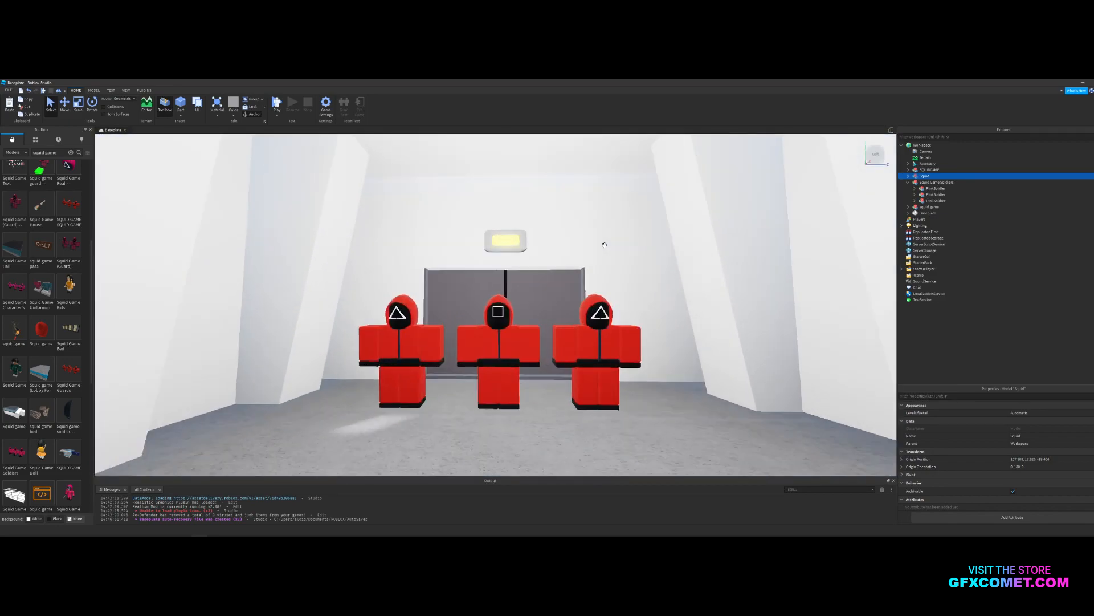
scroll(605, 245, "down", 8)
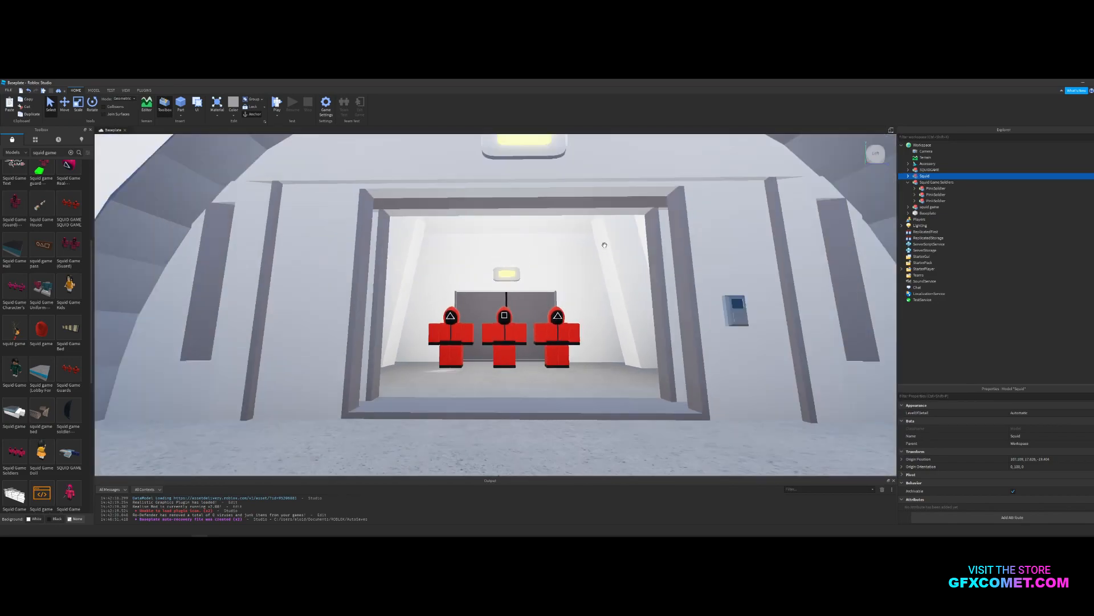
scroll(604, 245, "up", 8)
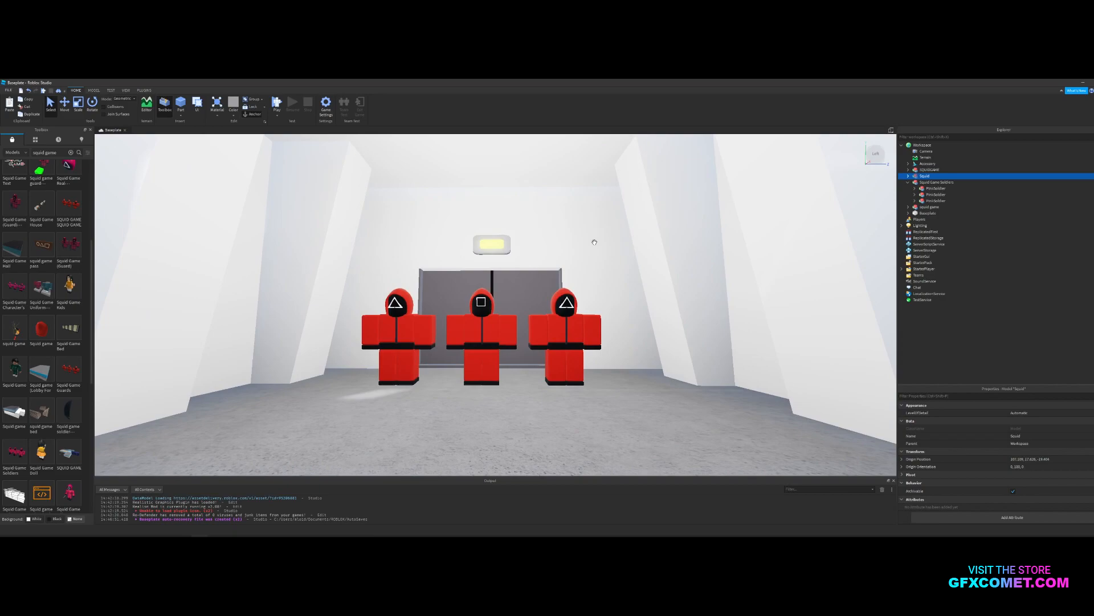
scroll(709, 246, "down", 8)
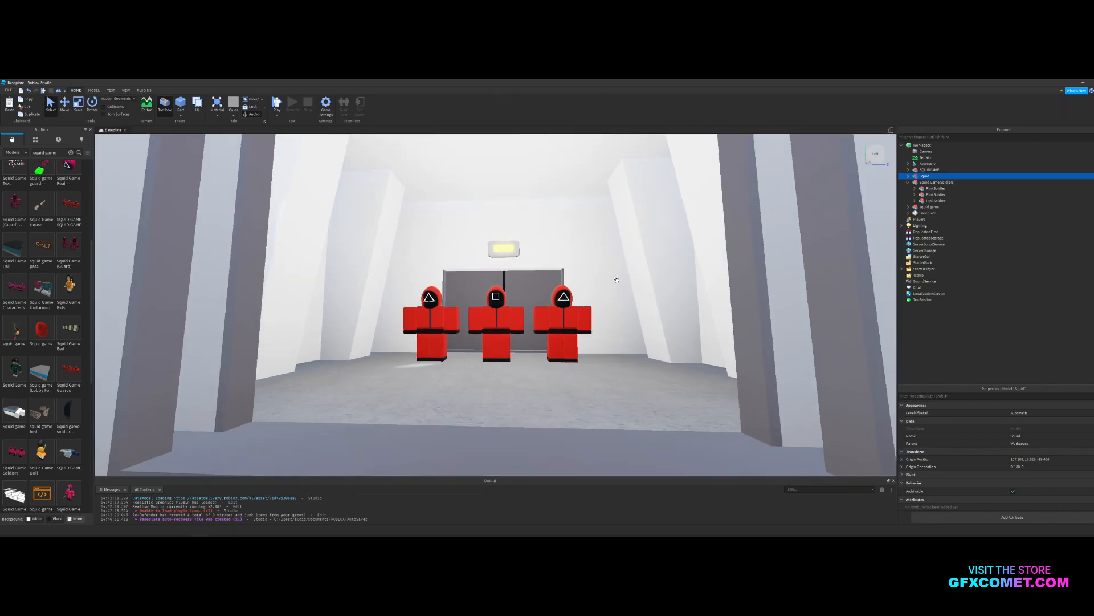
scroll(616, 280, "up", 8)
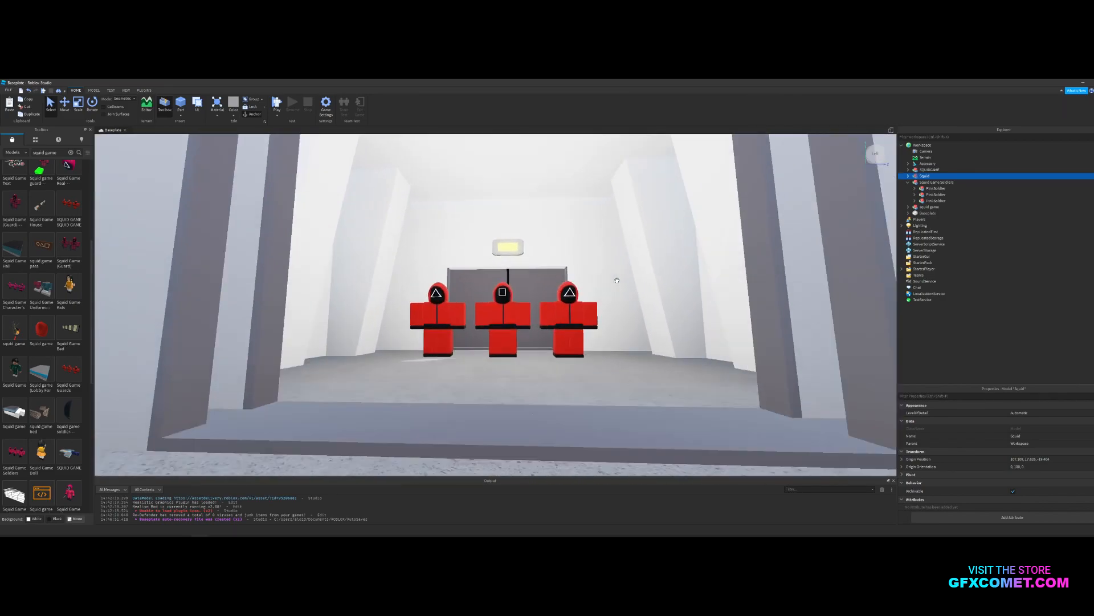
scroll(616, 279, "down", 8)
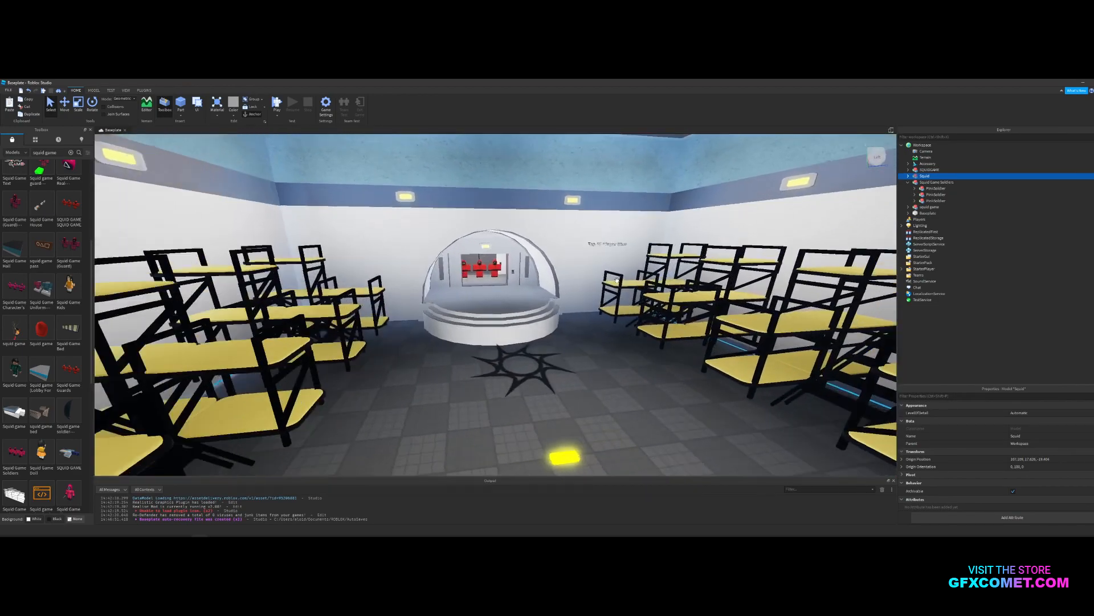
scroll(616, 280, "up", 10)
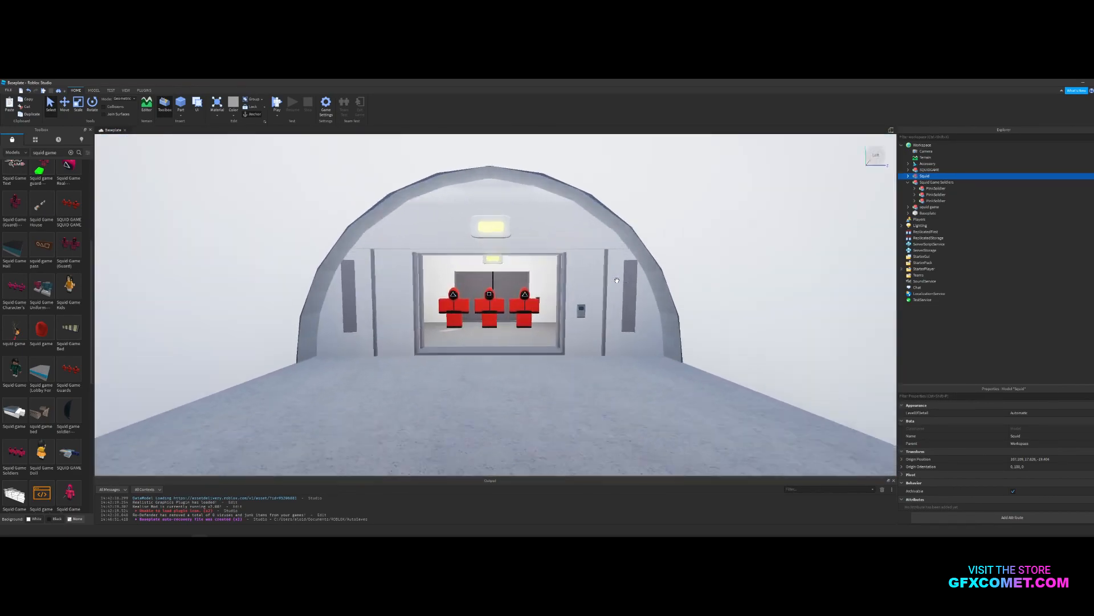
scroll(616, 280, "up", 8)
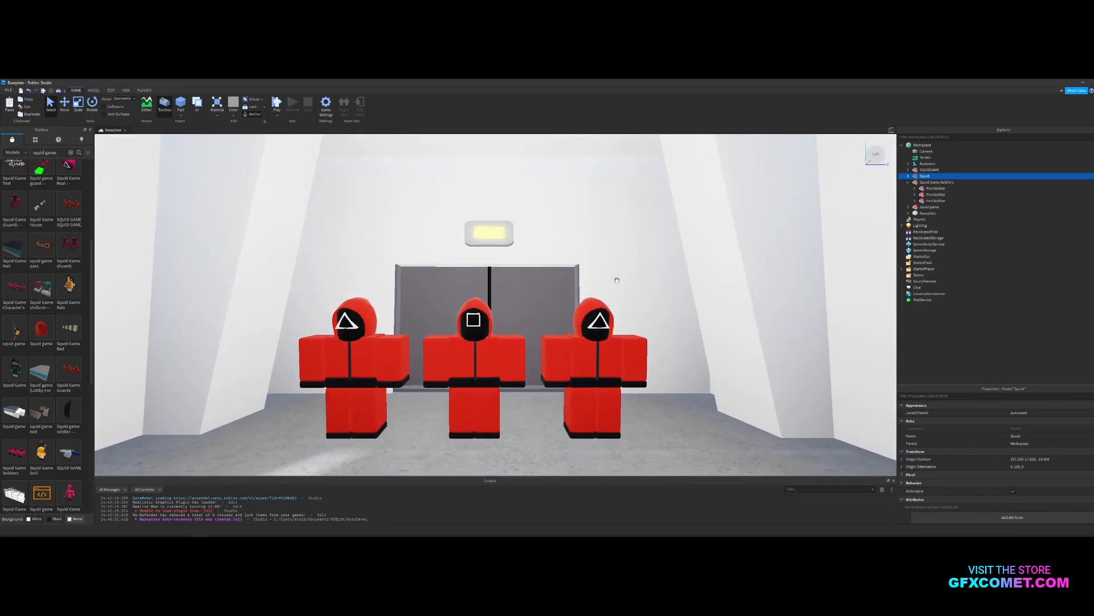
key("s")
key("a")
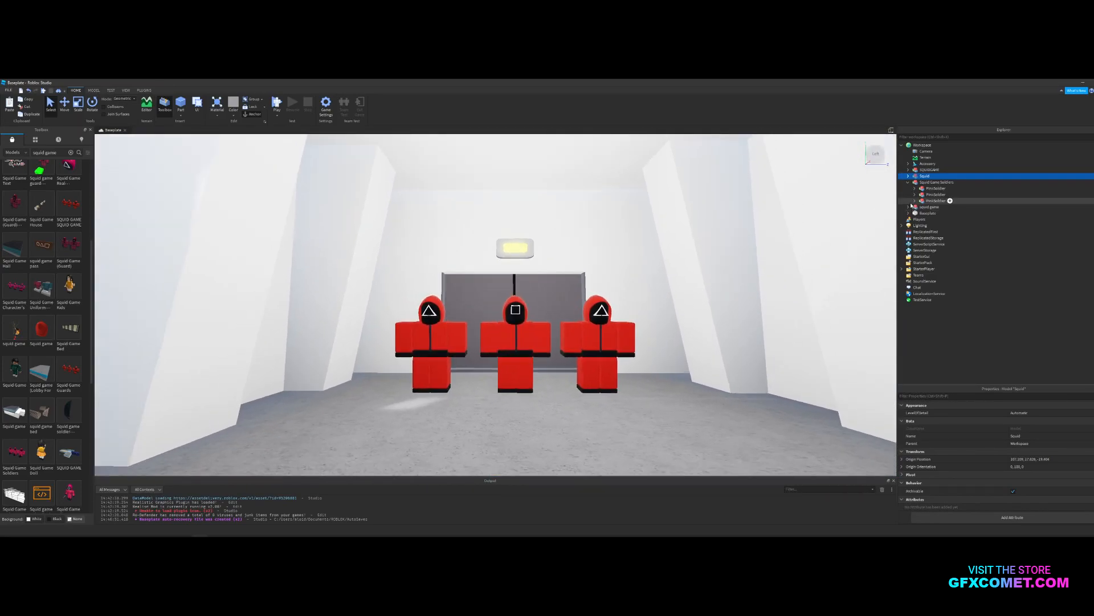
key("d")
key("a")
- Delete the three red guards in the entrance from the Squid model and collapse its list of parts
left_click(908, 176)
left_click(925, 189)
left_click(927, 196)
left_click(928, 207)
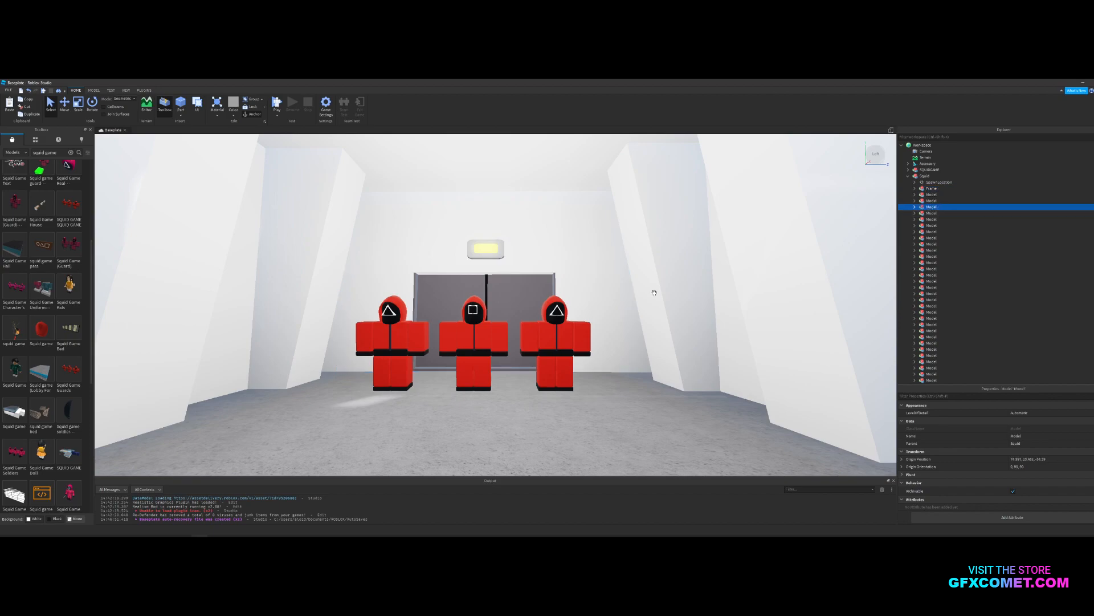
left_click(547, 340, "alt")
left_click(537, 338, "alt")
left_click(554, 336, "alt")
left_click(929, 314)
key("Delete")
key("s")
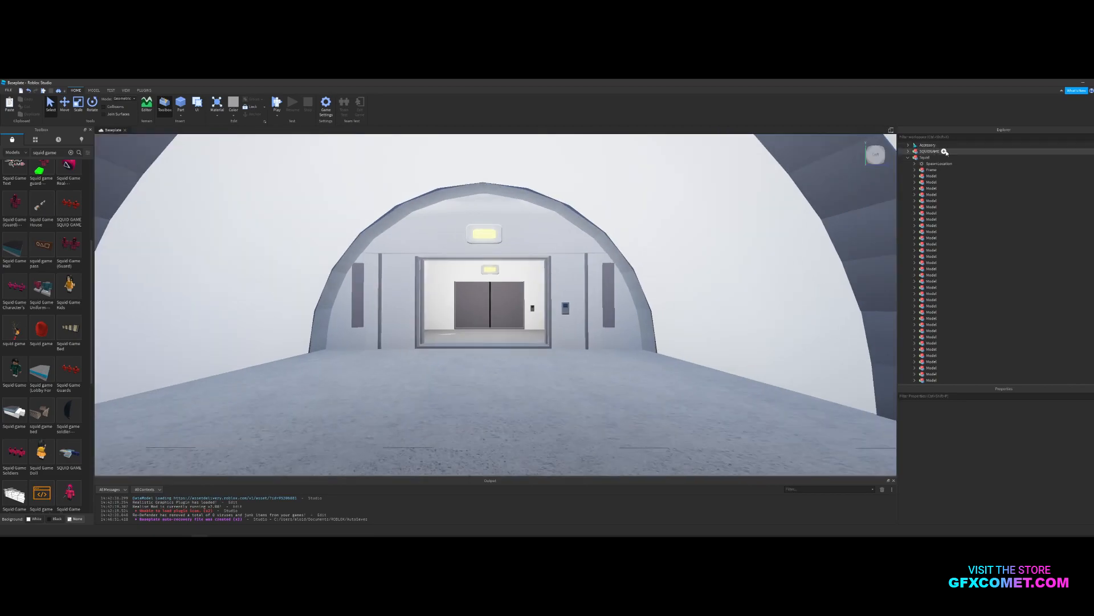
left_click(907, 158)
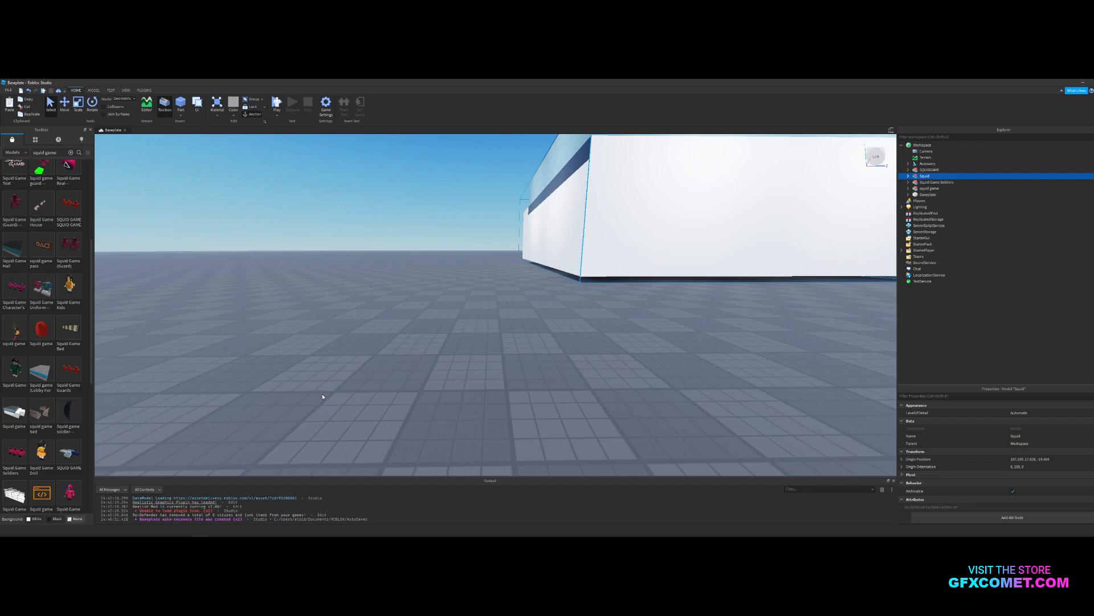
- Switch to Blender and delete the default cube, camera and light
left_click_drag(69, 492, 553, 350)
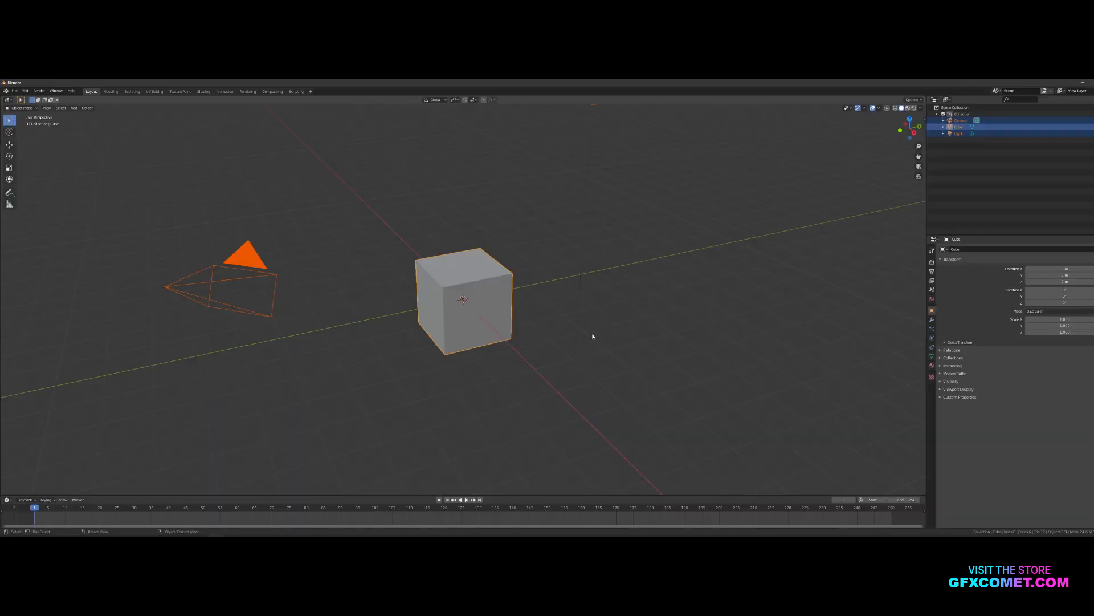
key("x")
left_click(587, 334)
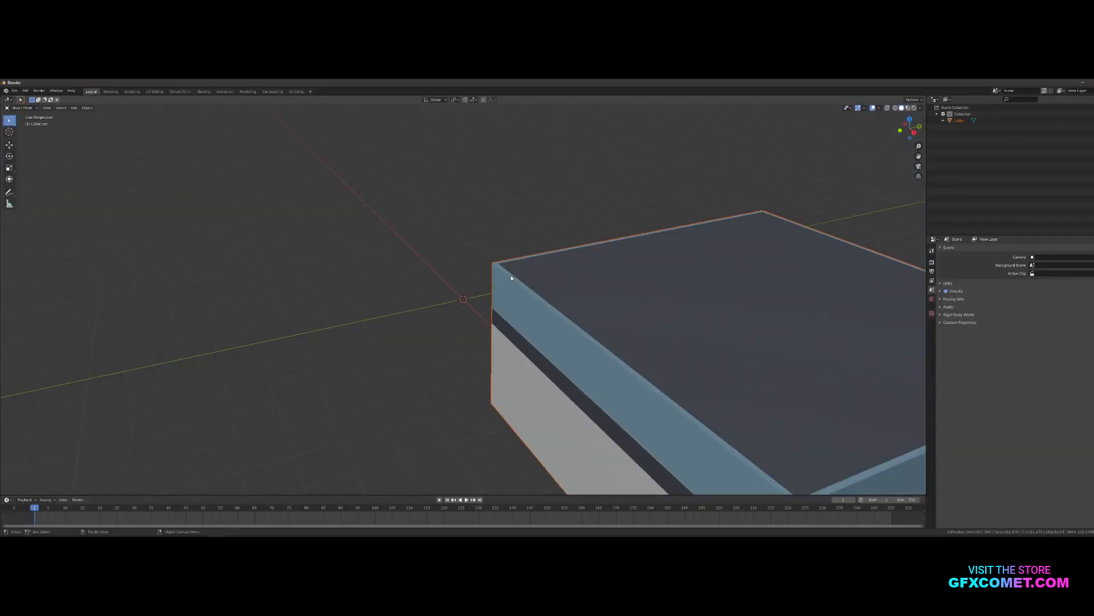
- Switch the viewport to rendered shading and frame the arched entrance of the room model head-on
scroll(689, 398, "down", 5)
scroll(688, 398, "up", 6)
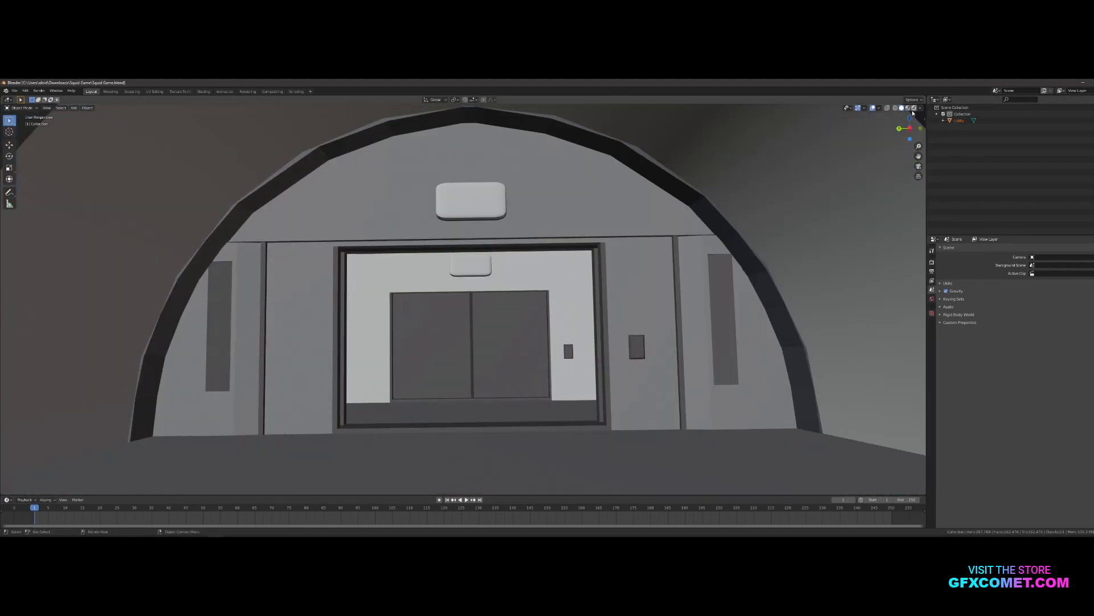
left_click(914, 108)
key("shift+grave")
key("s")
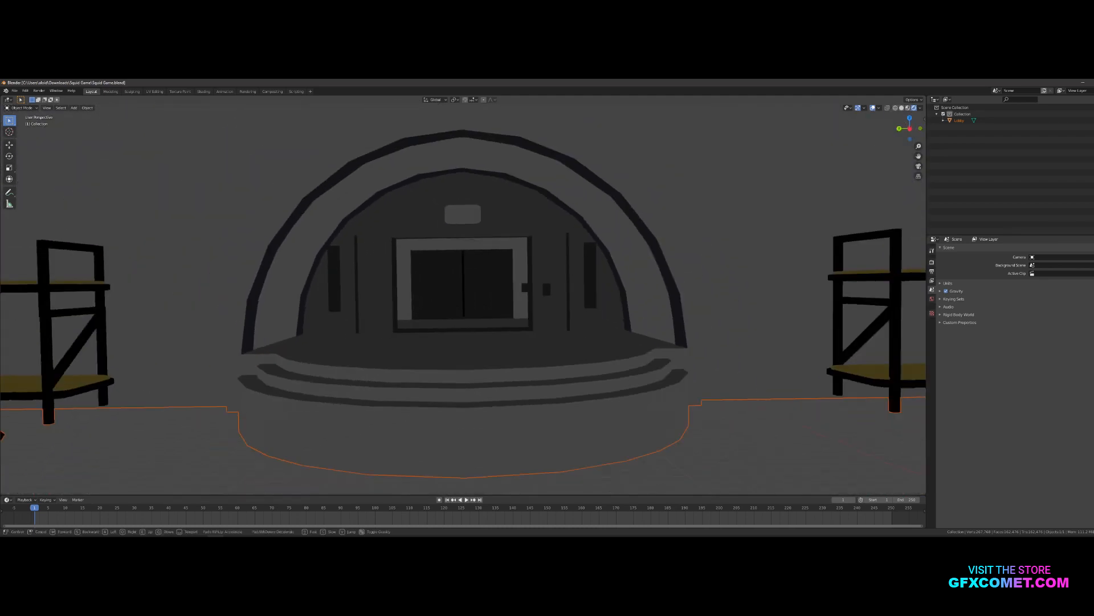
key("w")
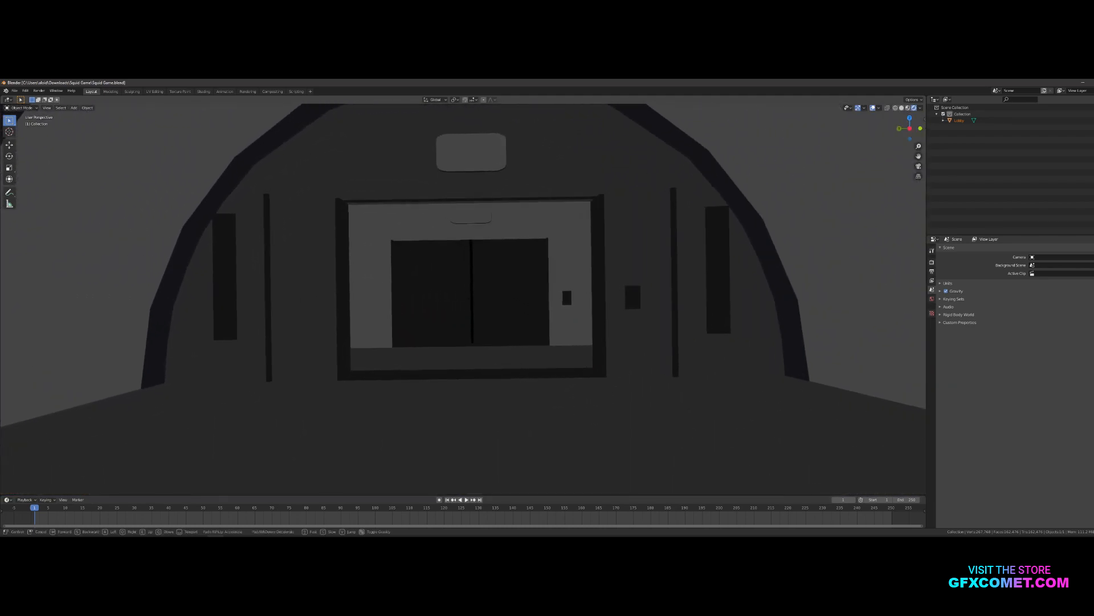
key("s")
left_click(463, 302)
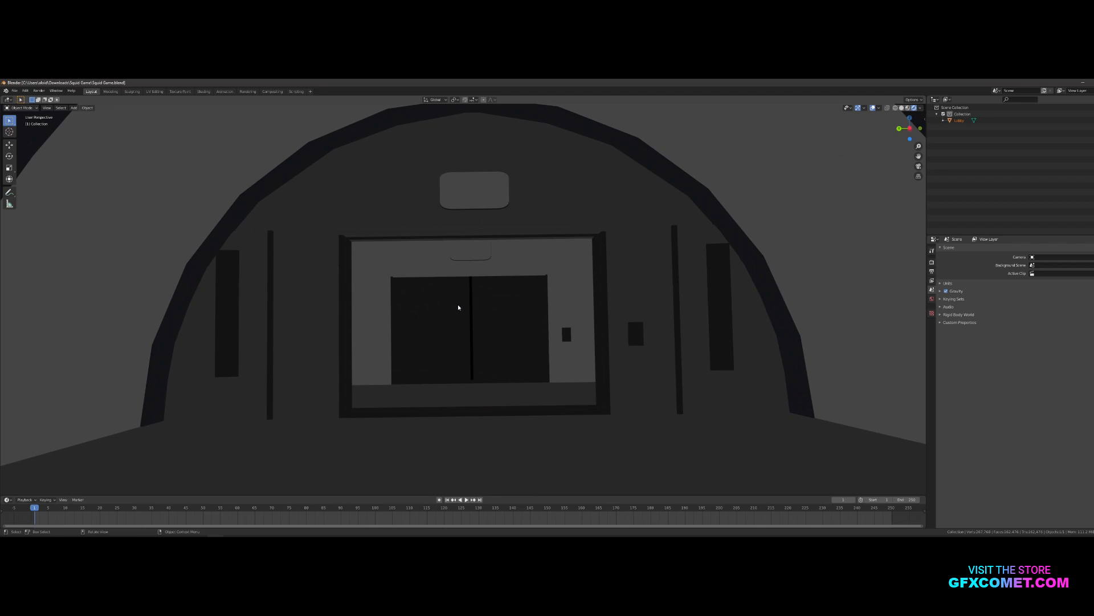
- Set the world background color to an Environment Texture and load studio.exr as its image
left_click(932, 299)
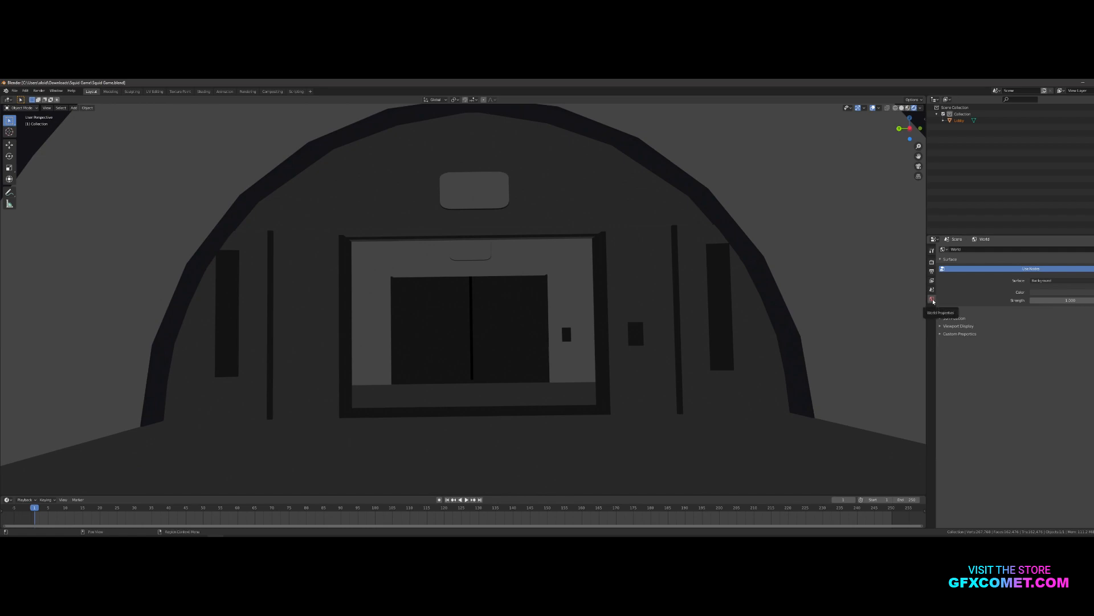
left_click(1043, 280)
left_click(1093, 292)
left_click(988, 321)
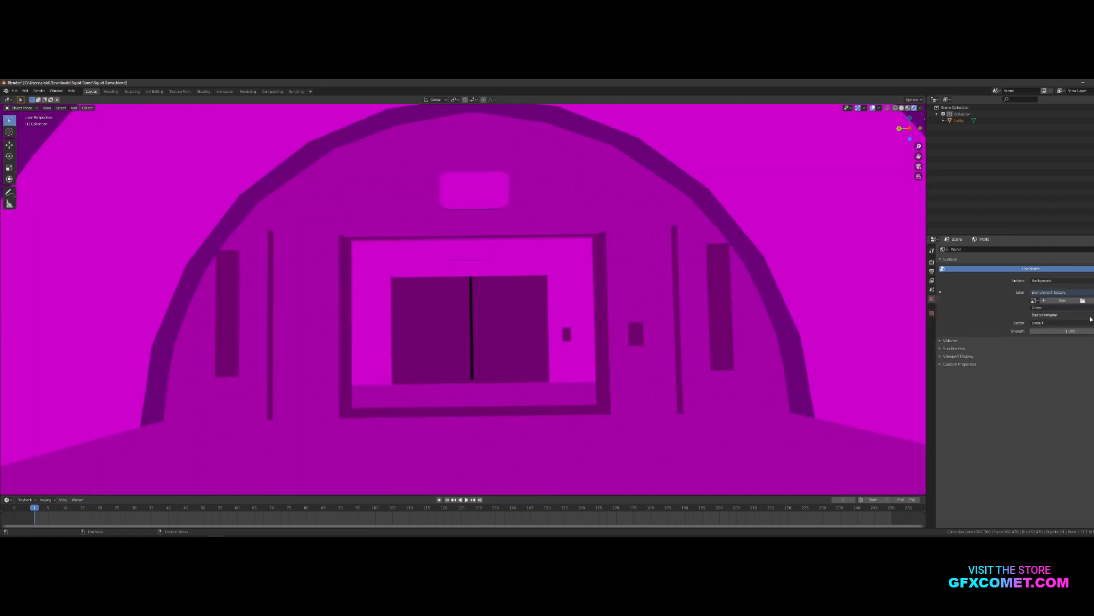
left_click(1083, 300)
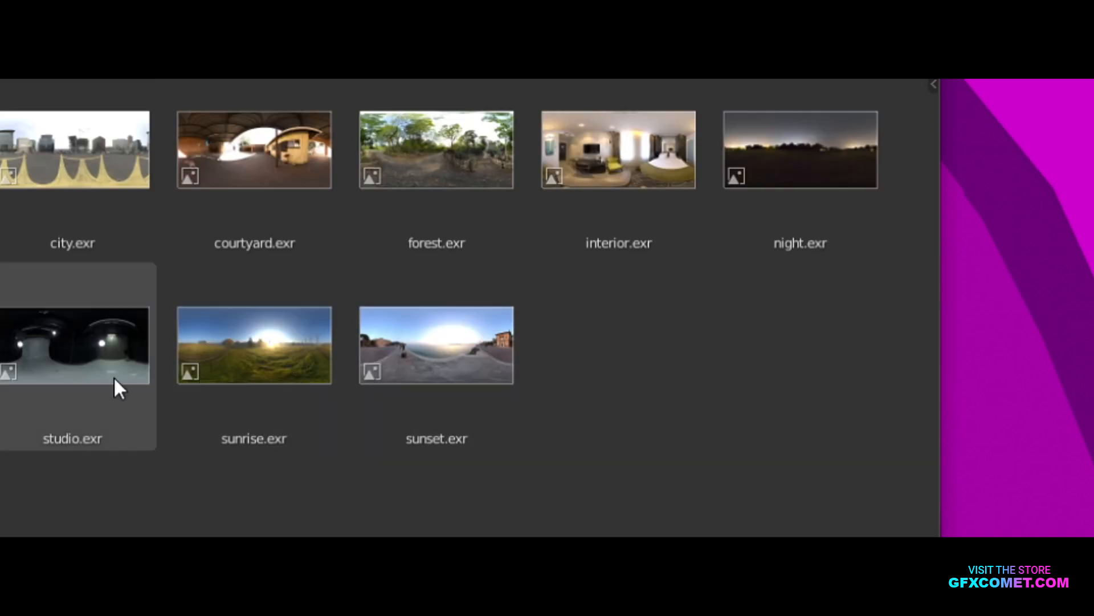
double_click(114, 378)
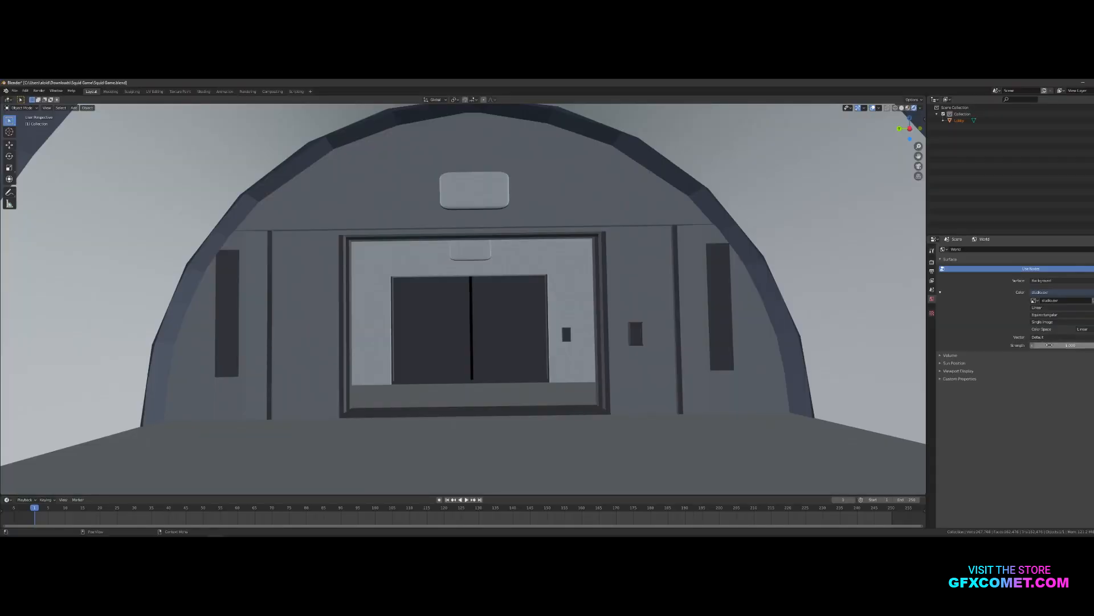
- Try the interior.exr, city.exr and sunset.exr images as world lighting, and return to studio.exr
left_click(1093, 345)
left_click(1093, 346)
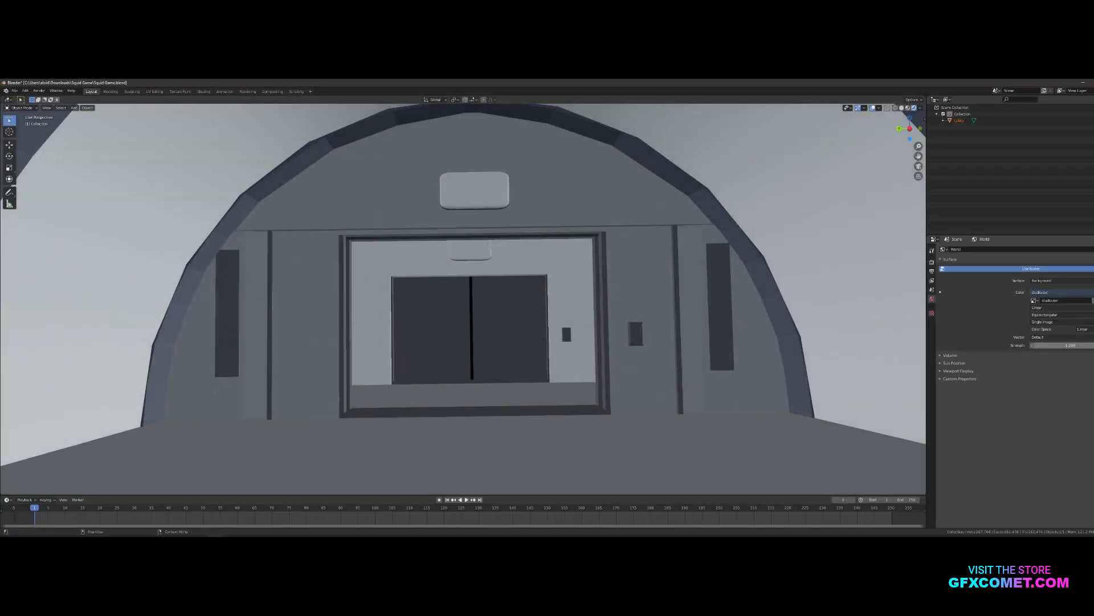
mouse_move(1070, 346)
left_mouse_down()
mouse_move(1047, 345)
mouse_move(1060, 345)
left_mouse_up()
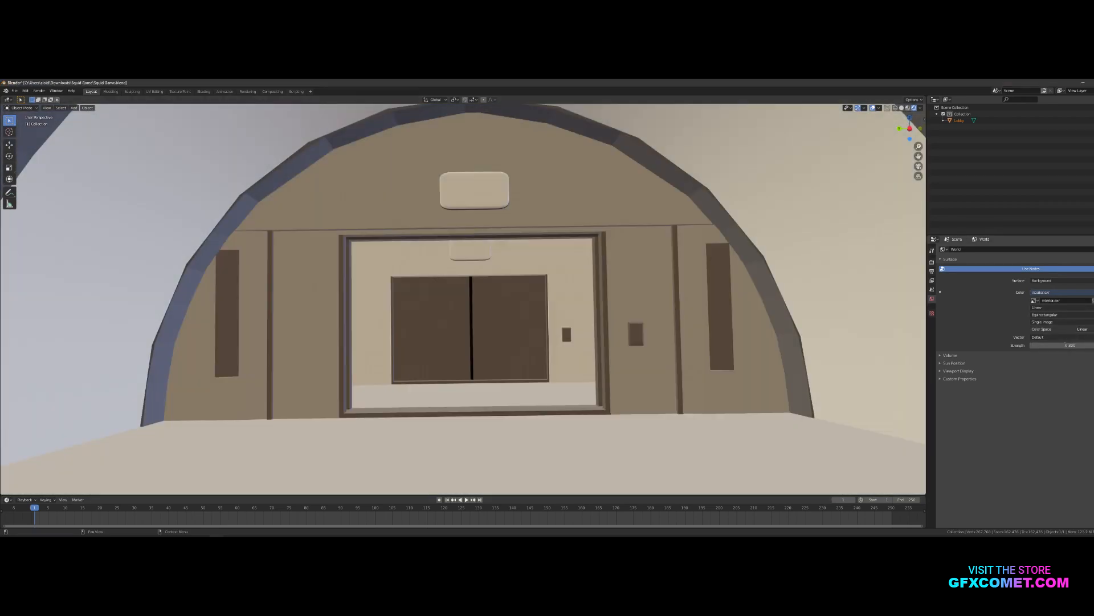
left_click(1093, 300)
double_click(497, 248)
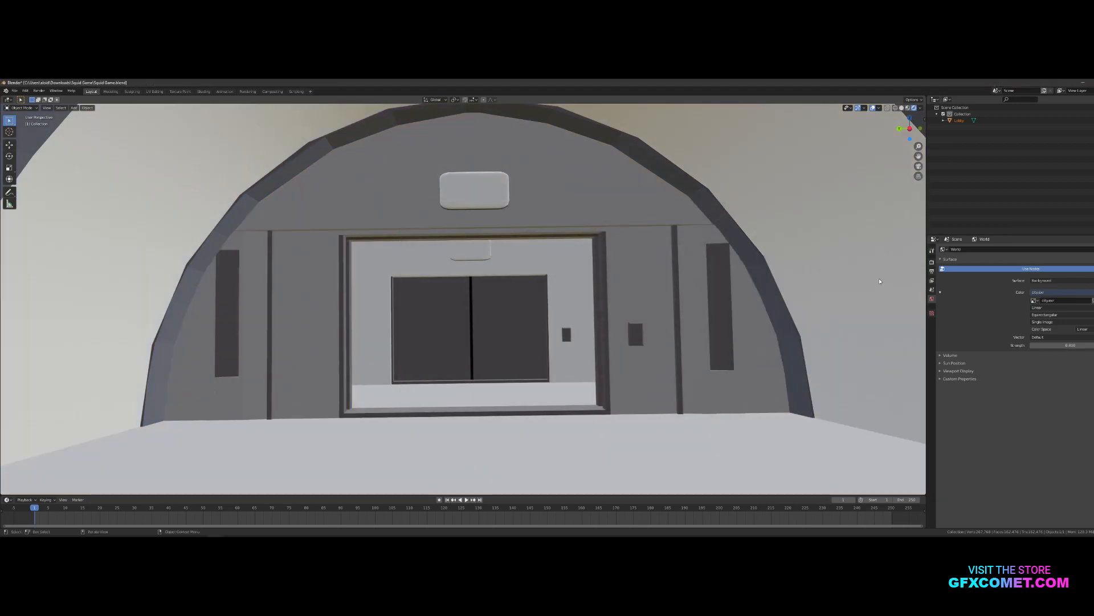
left_click(1093, 300)
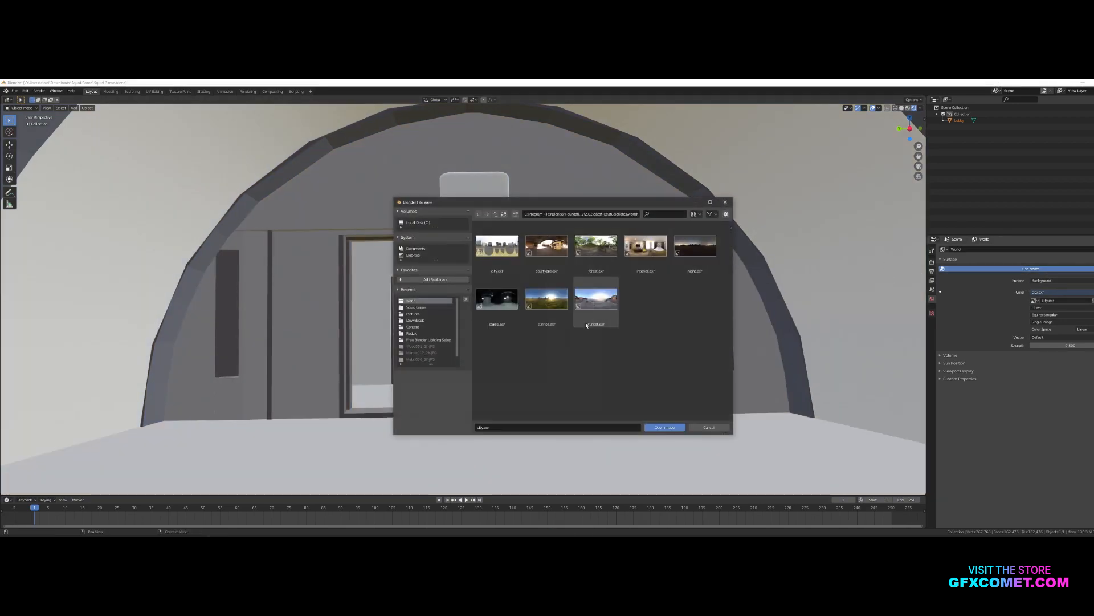
double_click(586, 323)
- Enable Ambient Occlusion, Bloom and Screen Space Reflections in the render settings and expand the Ambient Occlusion options
left_click(932, 262)
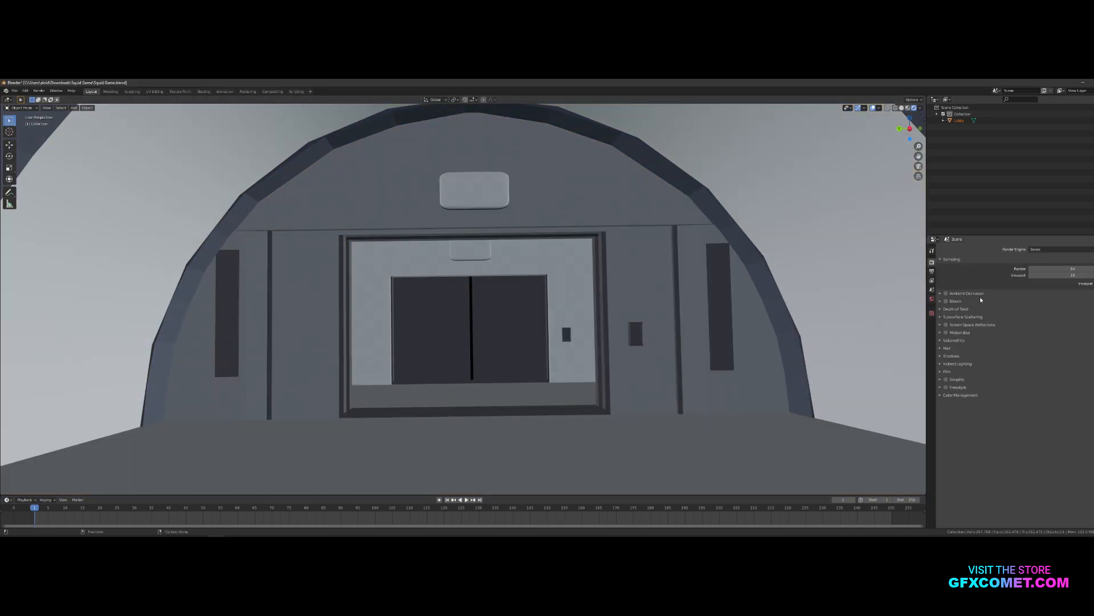
left_click(946, 293)
left_click(947, 301)
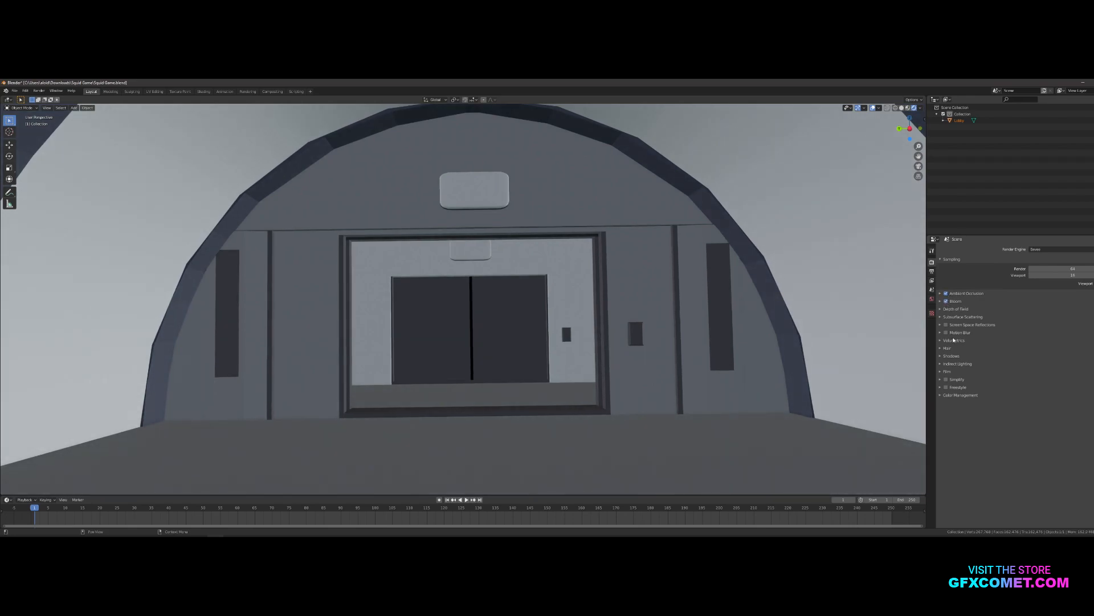
left_click(945, 294)
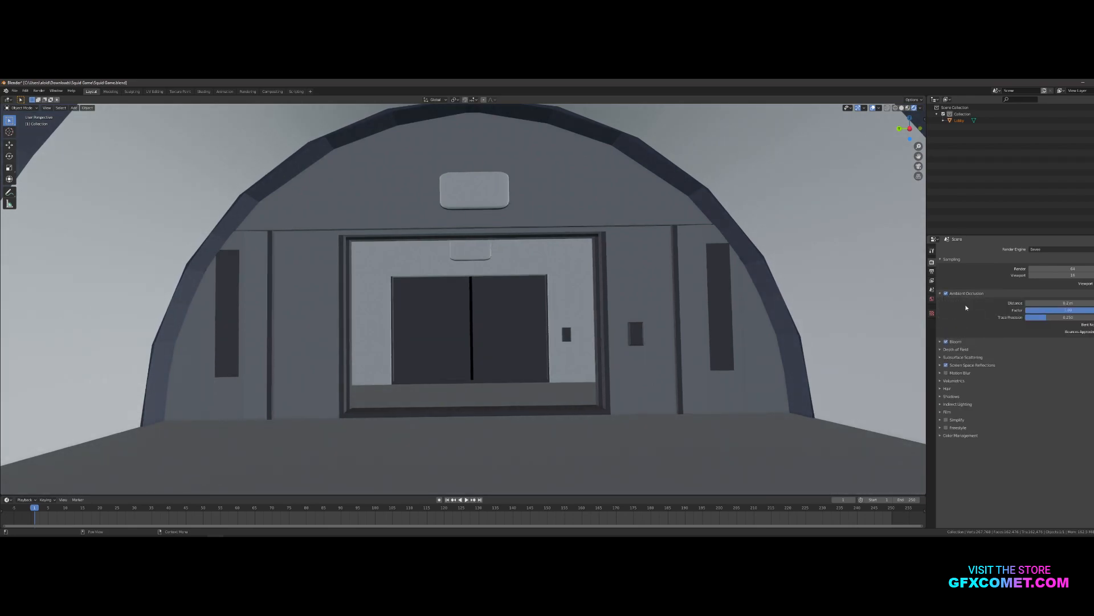
- Increase the ambient occlusion distance and set its factor to 1.2
left_click_drag(1068, 303, 1088, 303)
left_click_drag(1067, 302, 1034, 303)
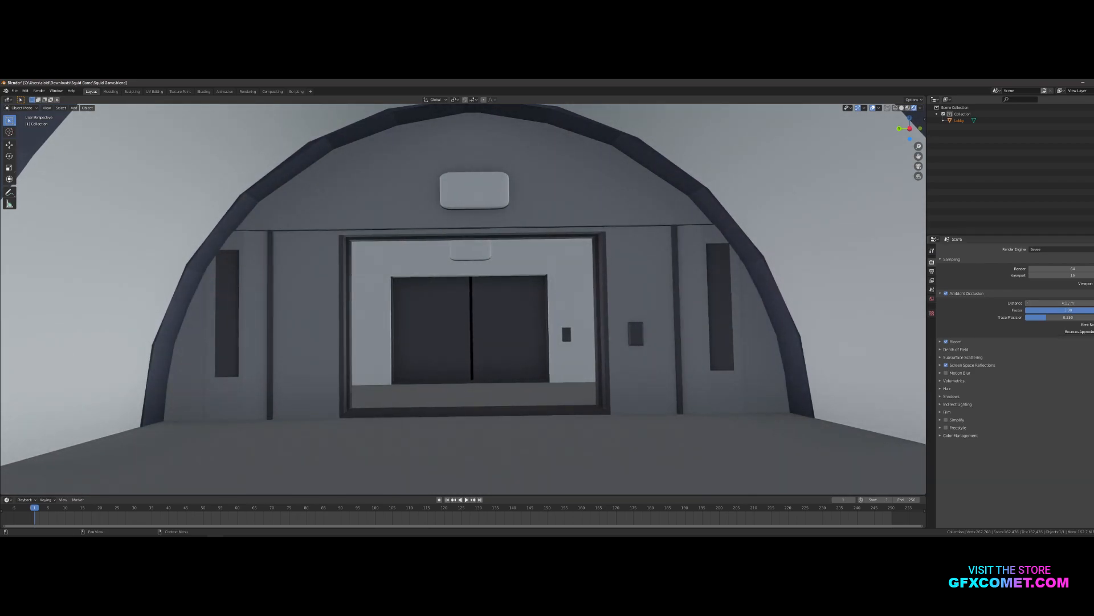
left_click(1073, 310)
type("2")
key("Return")
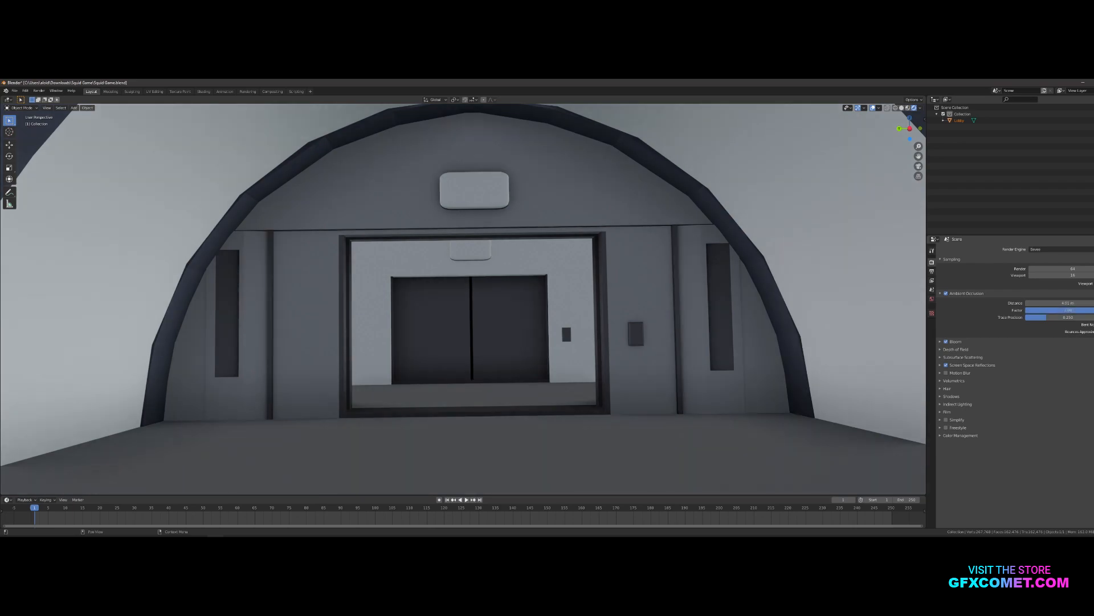
left_click(1090, 310)
type("1.2")
key("Return")
- Put the room model into Edit Mode with face selection and select a front face of the lamp above the entrance
key("shift+grave")
key("s")
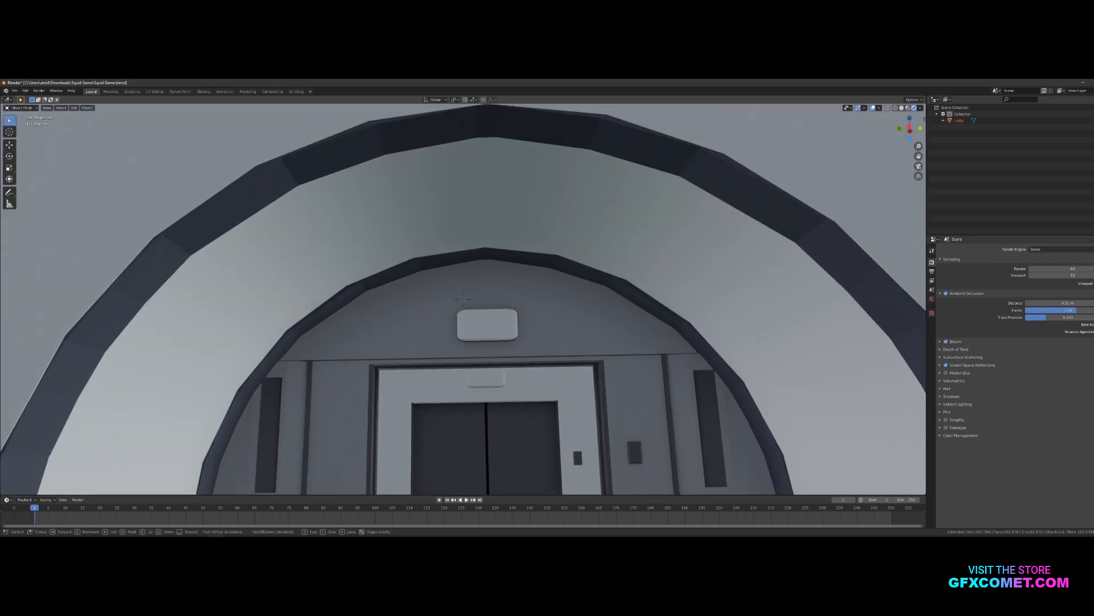
key("w")
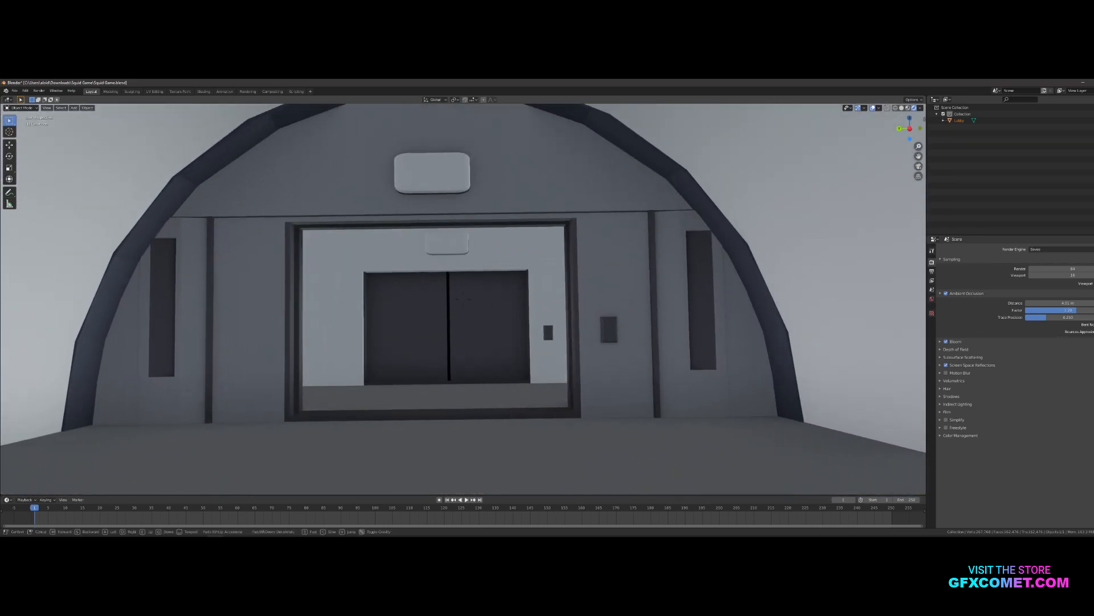
left_click(463, 302)
left_click(560, 174)
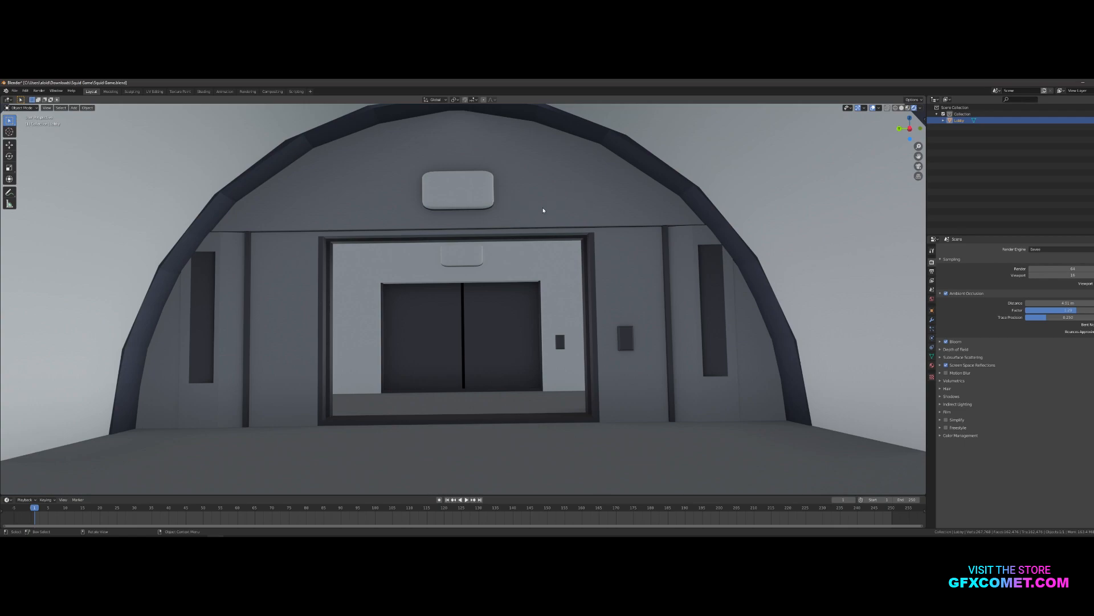
key("Tab")
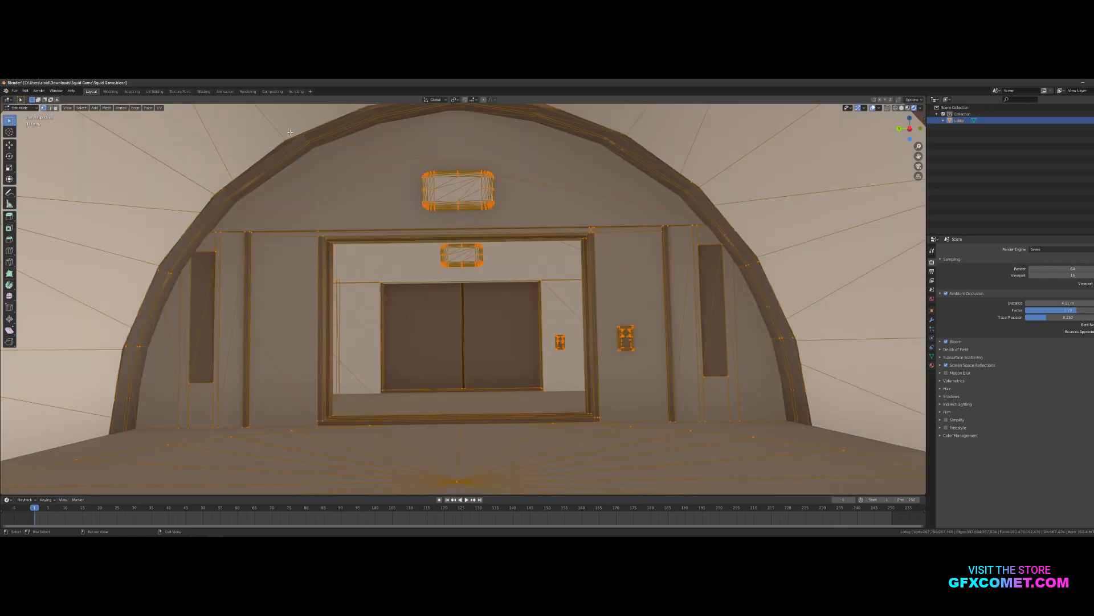
left_click(56, 108)
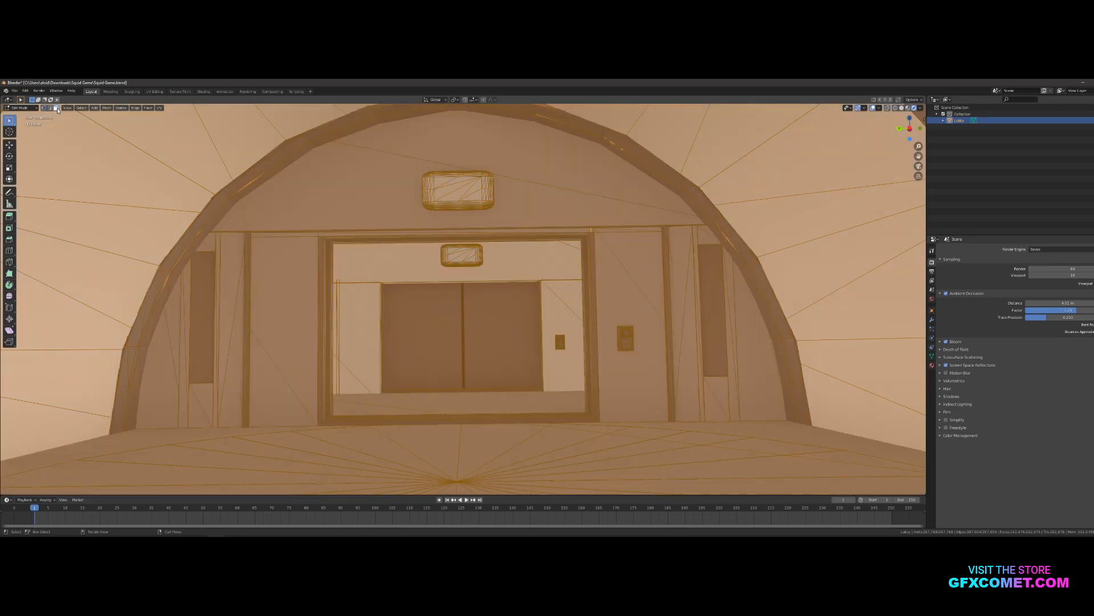
left_click(435, 188)
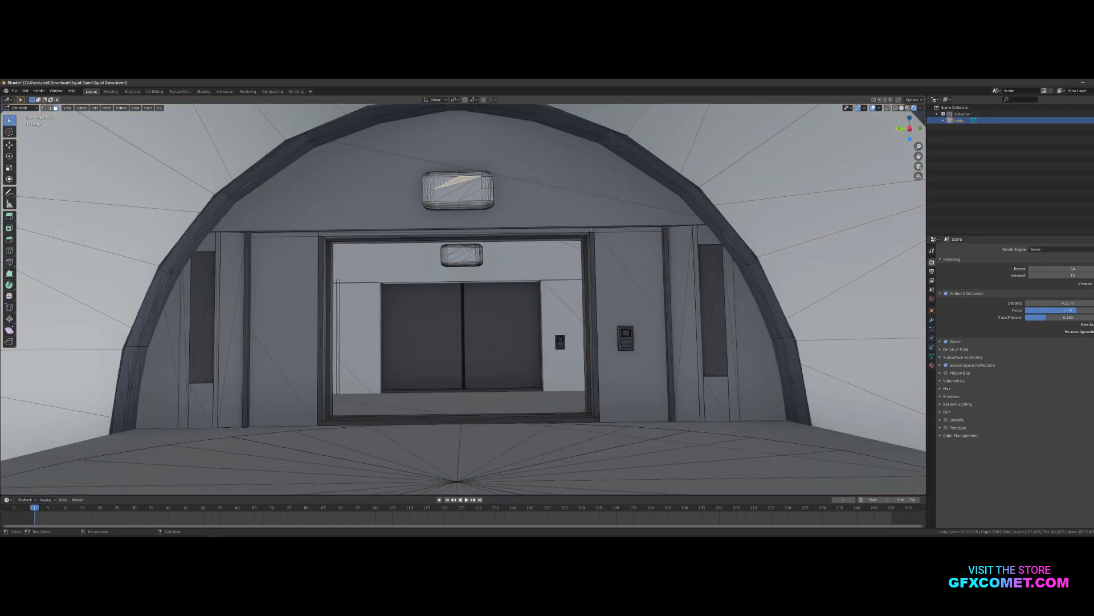
left_click(449, 192)
left_click(474, 197)
left_click(460, 195)
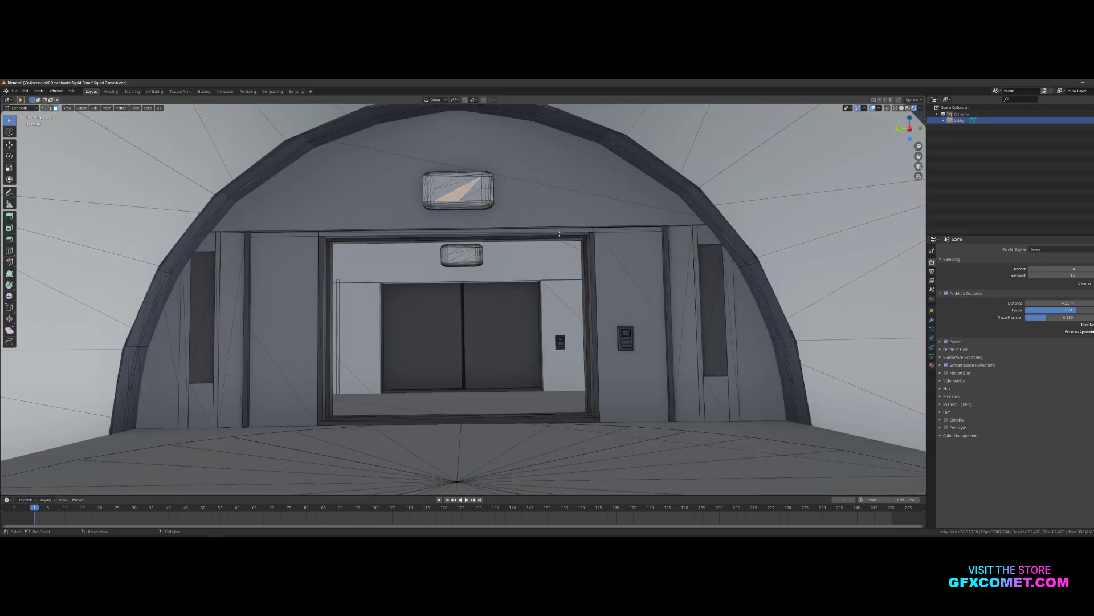
- Change the entrance lamp material's surface to Emission and raise its strength so that the lamp glows
left_click(932, 365)
left_click(1052, 337)
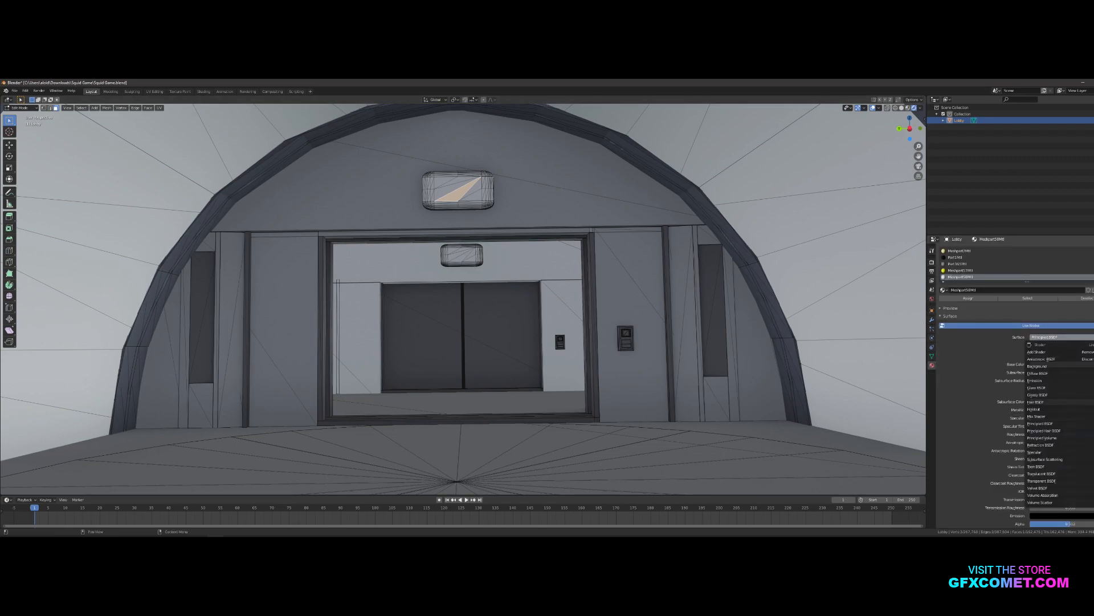
left_click(1035, 380)
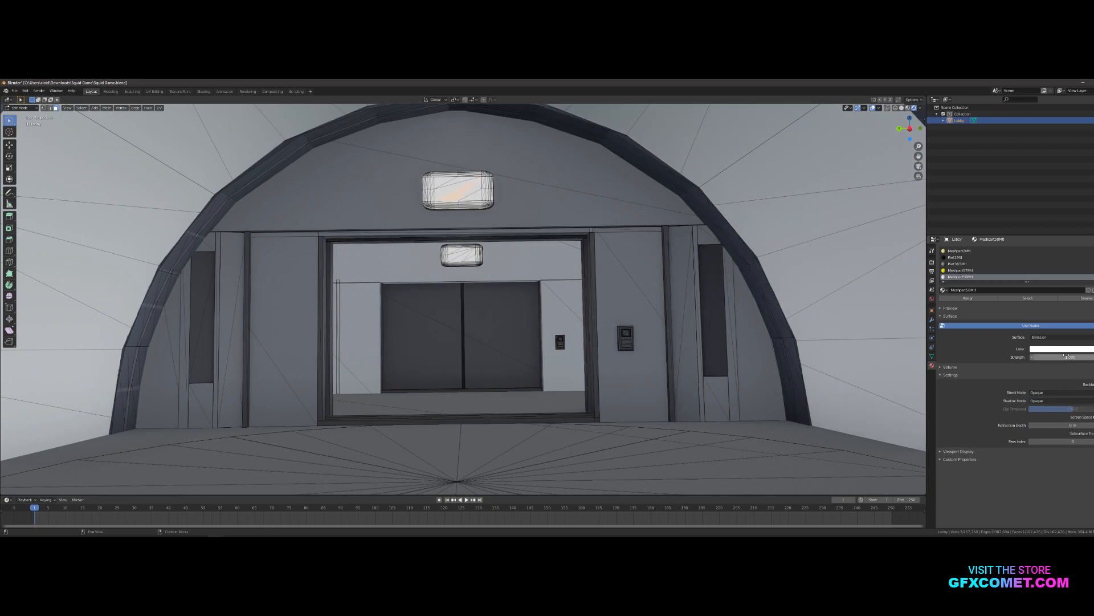
left_click_drag(1062, 357, 1086, 357)
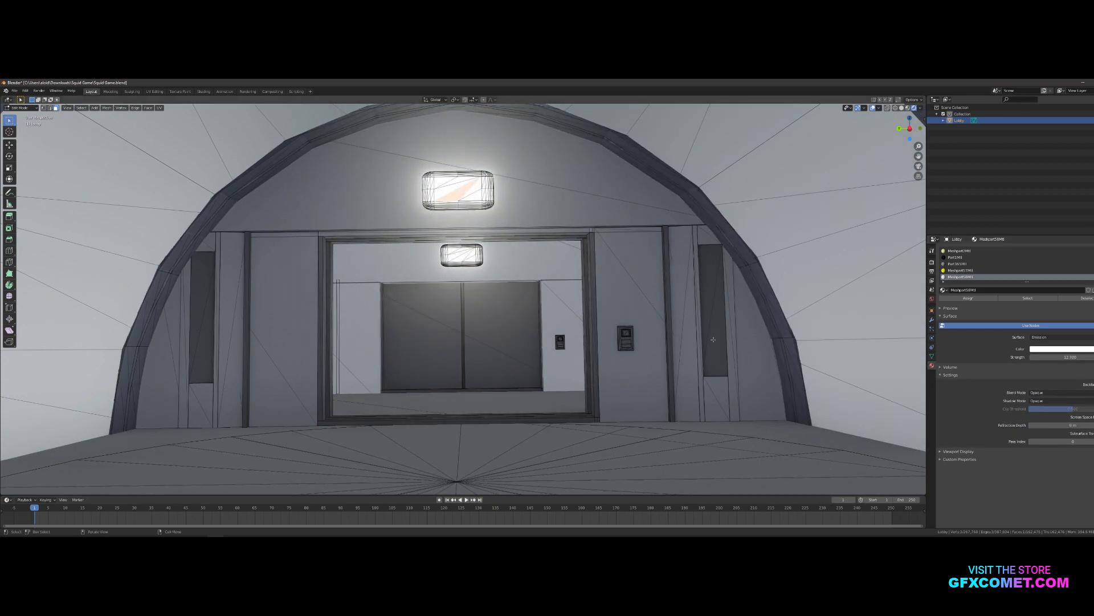
key("Tab")
mouse_move(1062, 348)
left_mouse_down()
mouse_move(1077, 349)
mouse_move(1049, 349)
left_mouse_up()
key("ctrl+z")
- Select a floor face of the round platform, open its material in the Shading workspace and move the Principled BSDF away from the Material Output
key("shift+grave")
key("s")
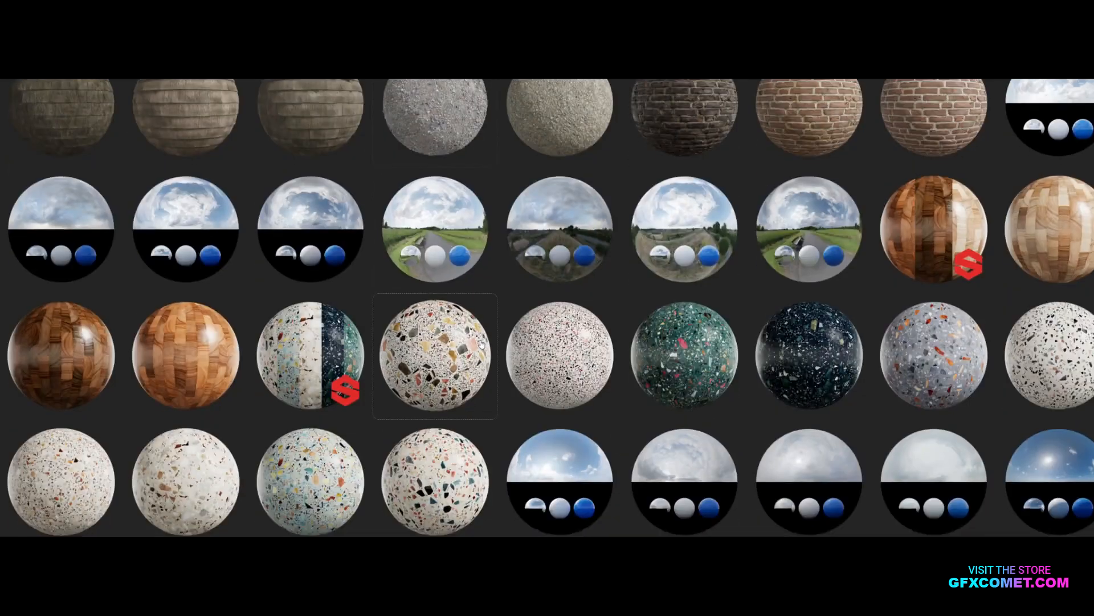
scroll(486, 338, "down", 10)
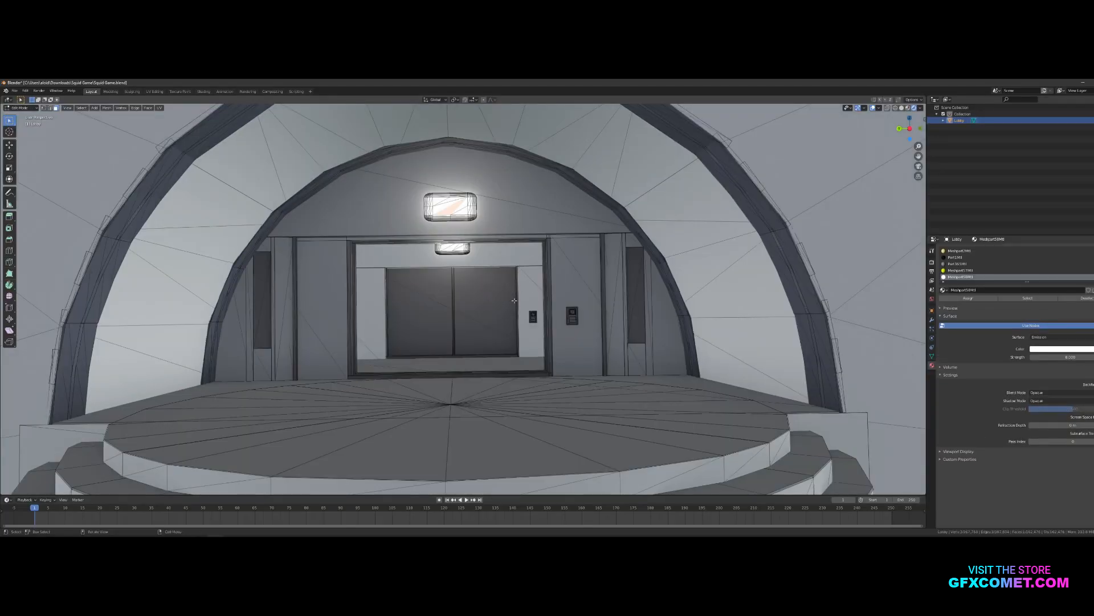
left_click(487, 442)
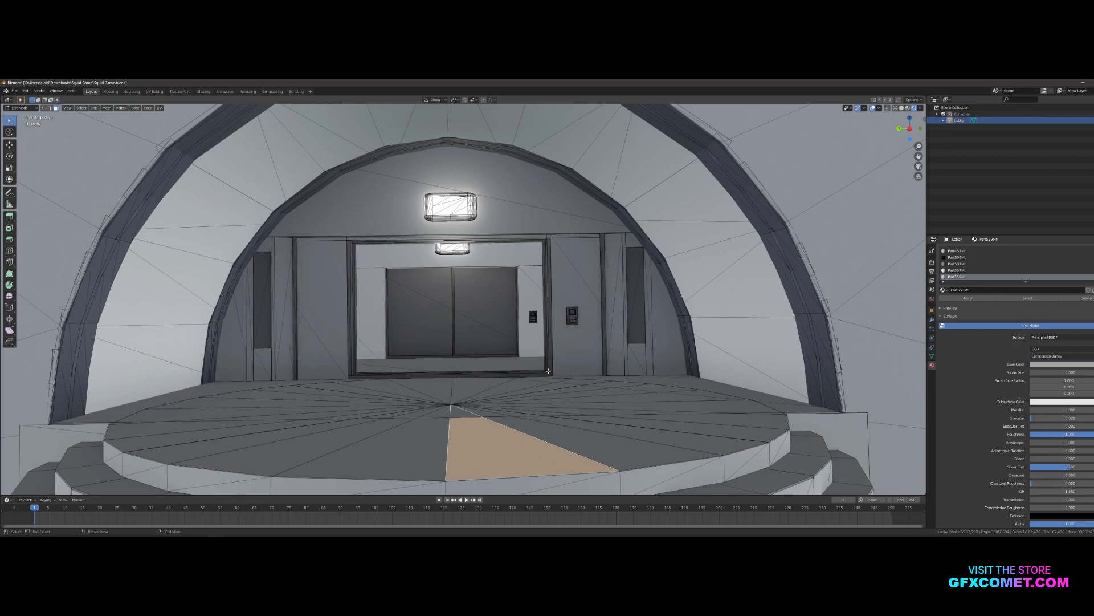
left_click(203, 91)
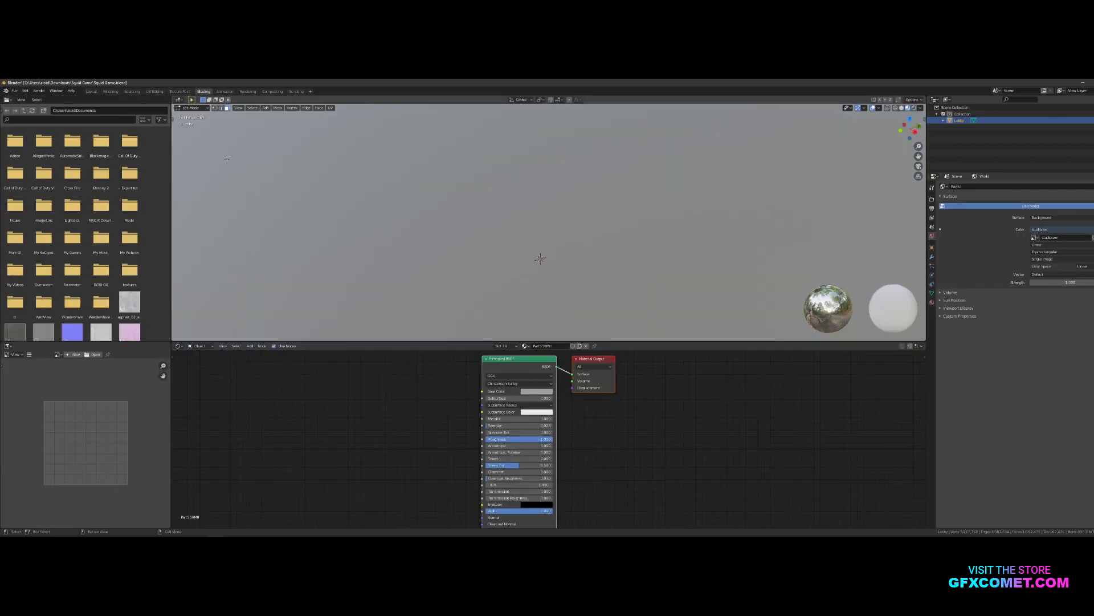
left_click_drag(511, 362, 514, 388)
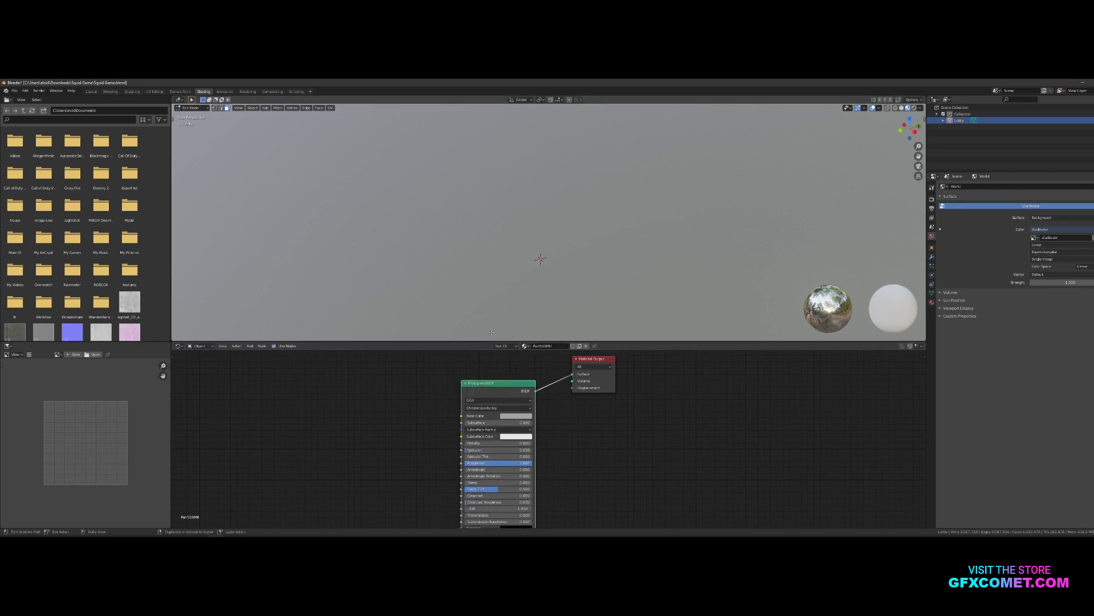
- Open the add-on preferences and search the add-ons for "node"
left_click(25, 90)
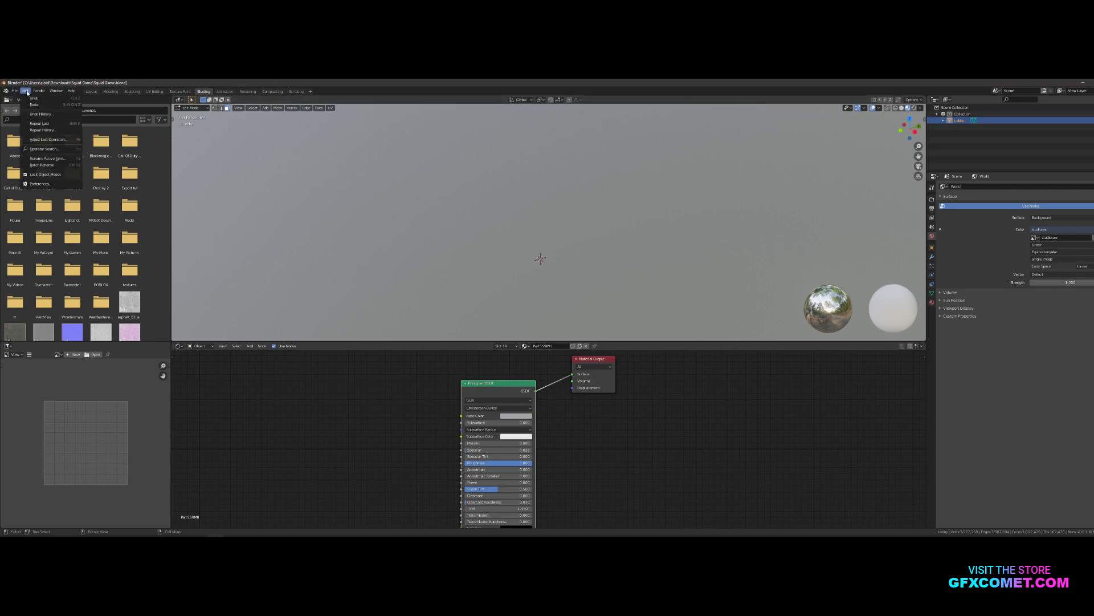
left_click(39, 183)
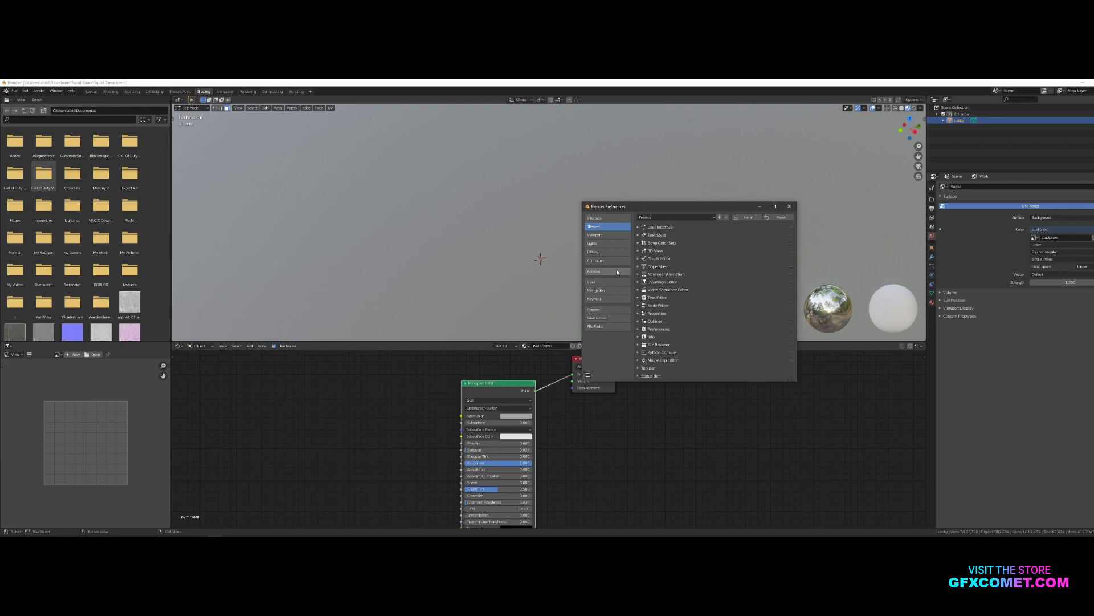
left_click(617, 272)
left_click(764, 227)
type("node")
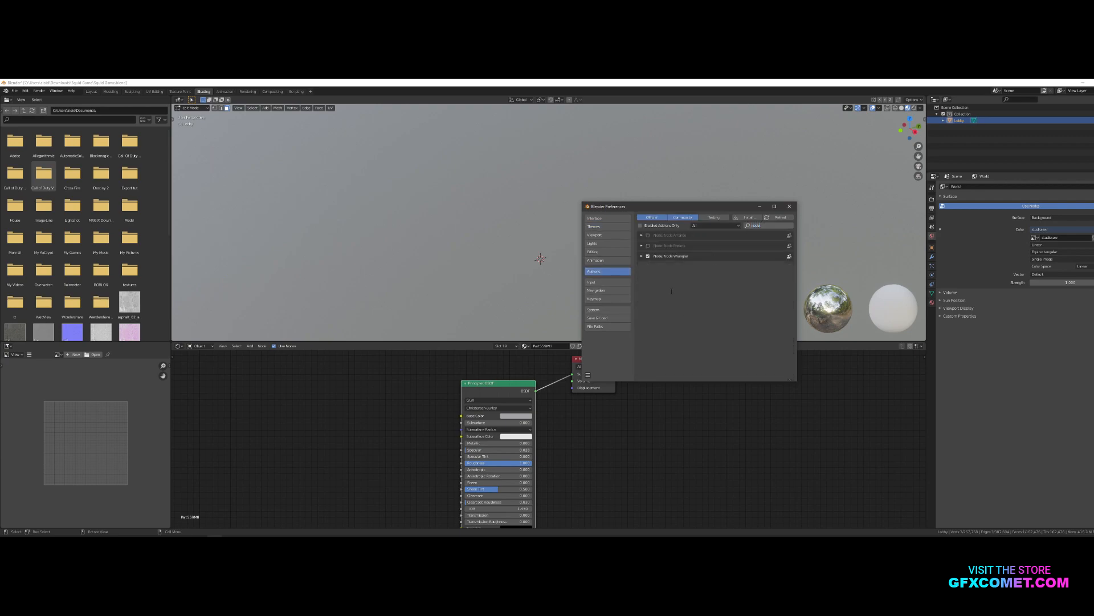
- Close the preferences and run Node Wrangler's Principled Texture Setup on the floor's Principled BSDF, loading the DiamondPlate texture maps
key("Return")
left_click(789, 207)
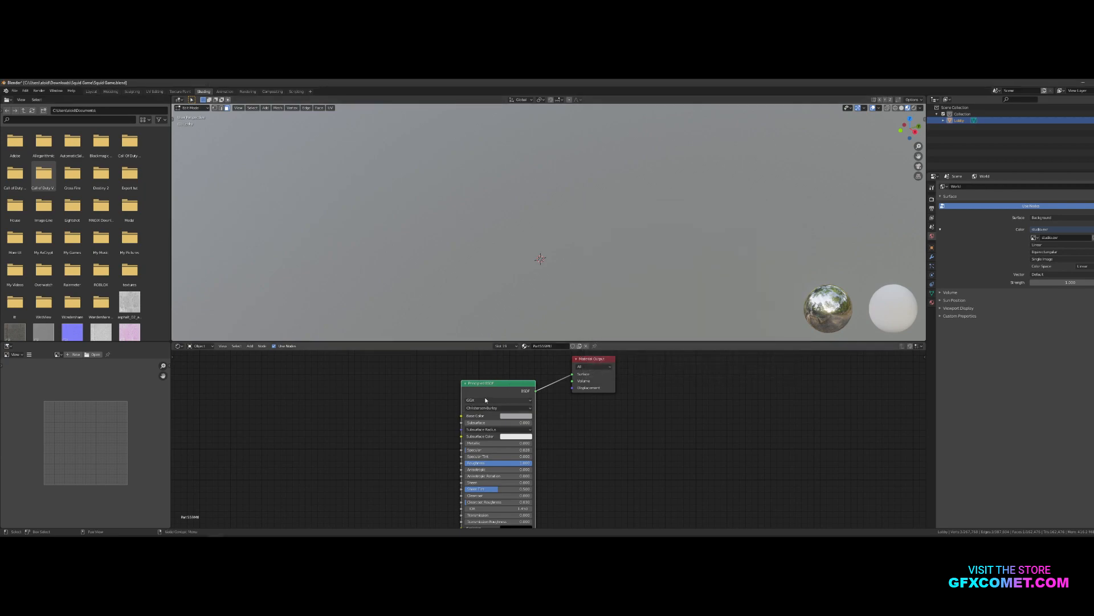
key("ctrl+shift")
key("ctrl+shift+t")
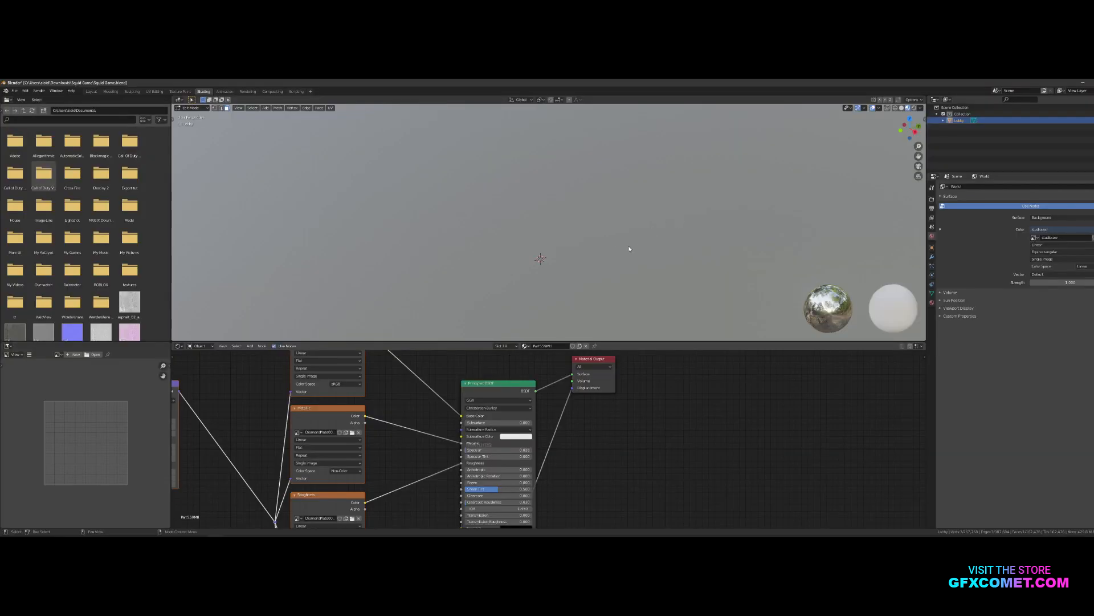
- Examine the diamond plate texture on the platform floor and through the entrance, checking it without the edit wireframe
key("s")
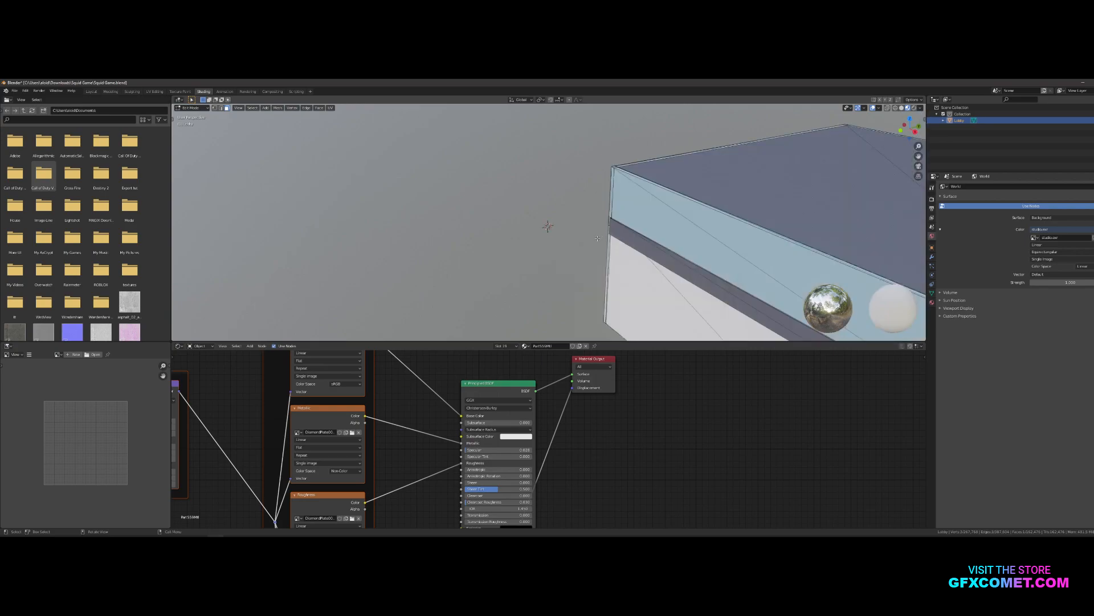
key("w")
key("w")
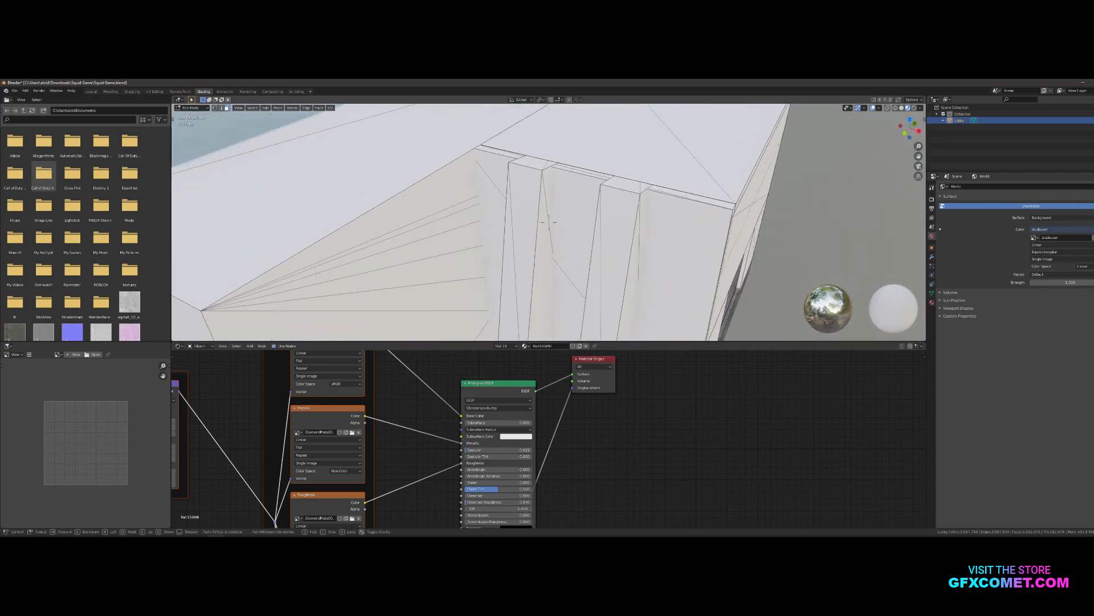
key("w")
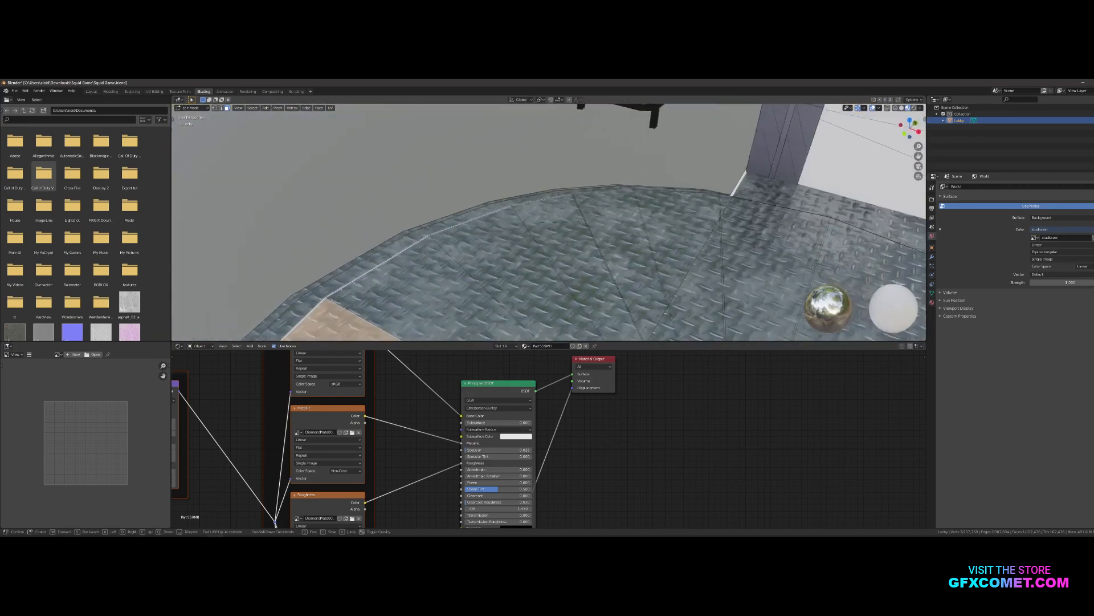
key("s")
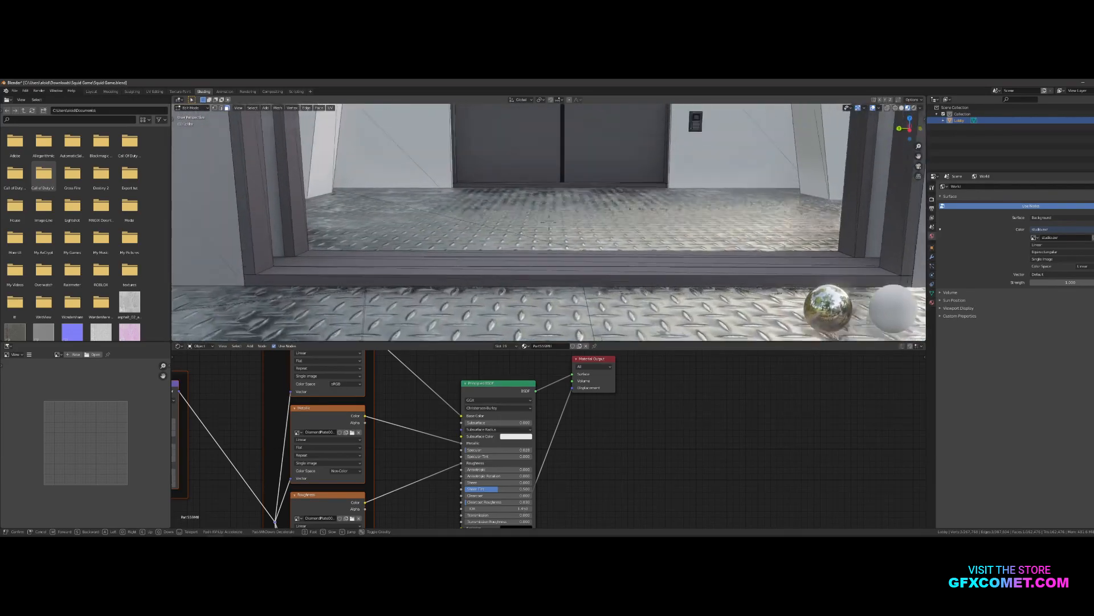
key("w")
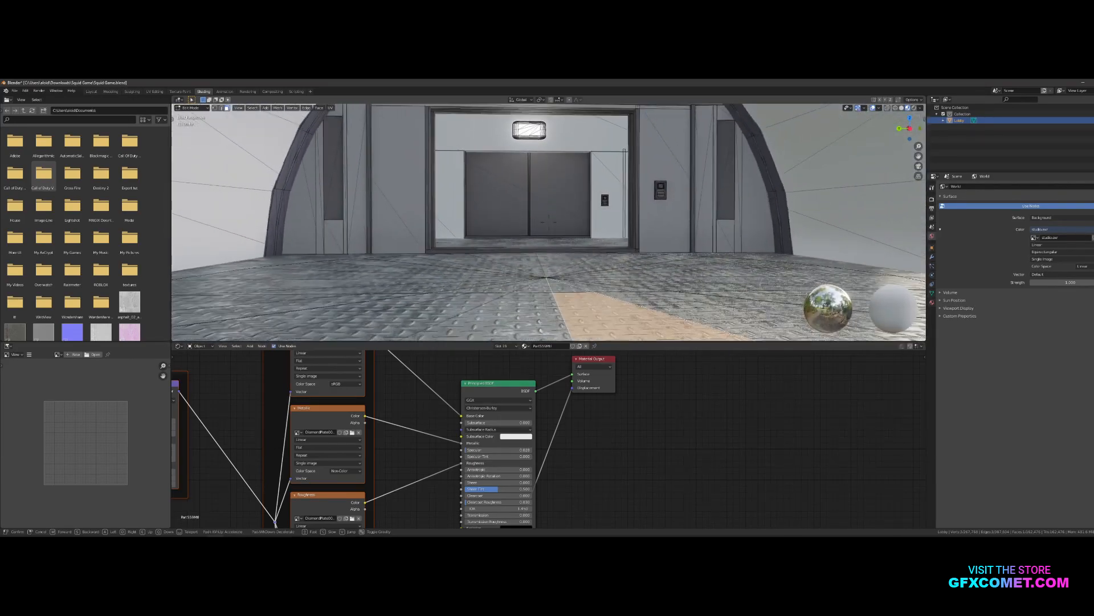
left_click(549, 222)
left_click(561, 197)
key("Tab")
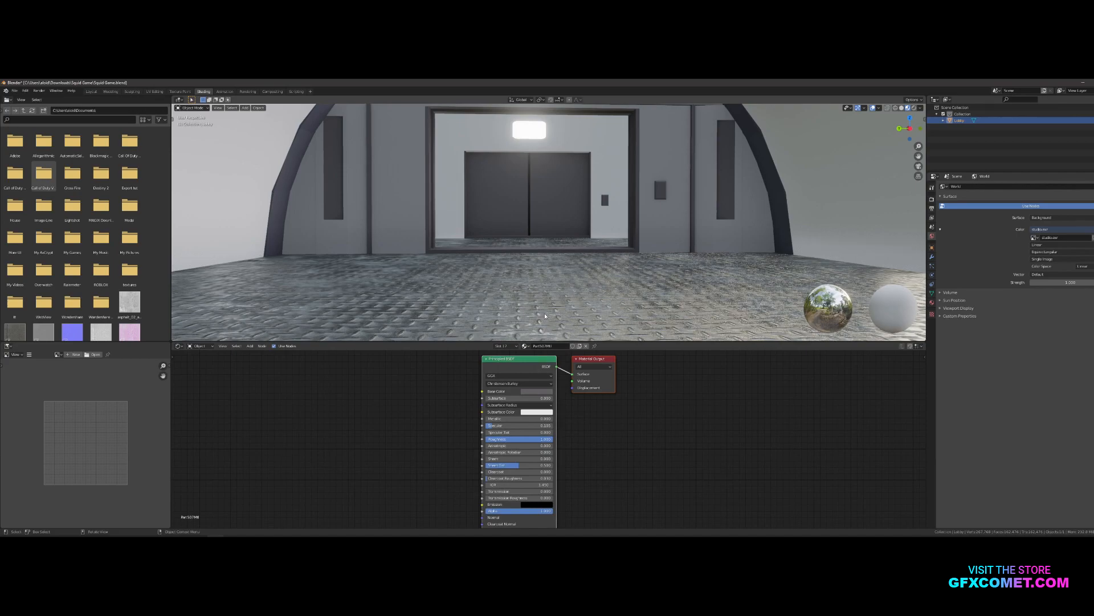
- Reselect the platform floor face in Edit Mode and set its Mapping node's scale to 1.6 in X and 1.8 in Y
key("Tab")
left_click(541, 289)
scroll(455, 381, "down", 5)
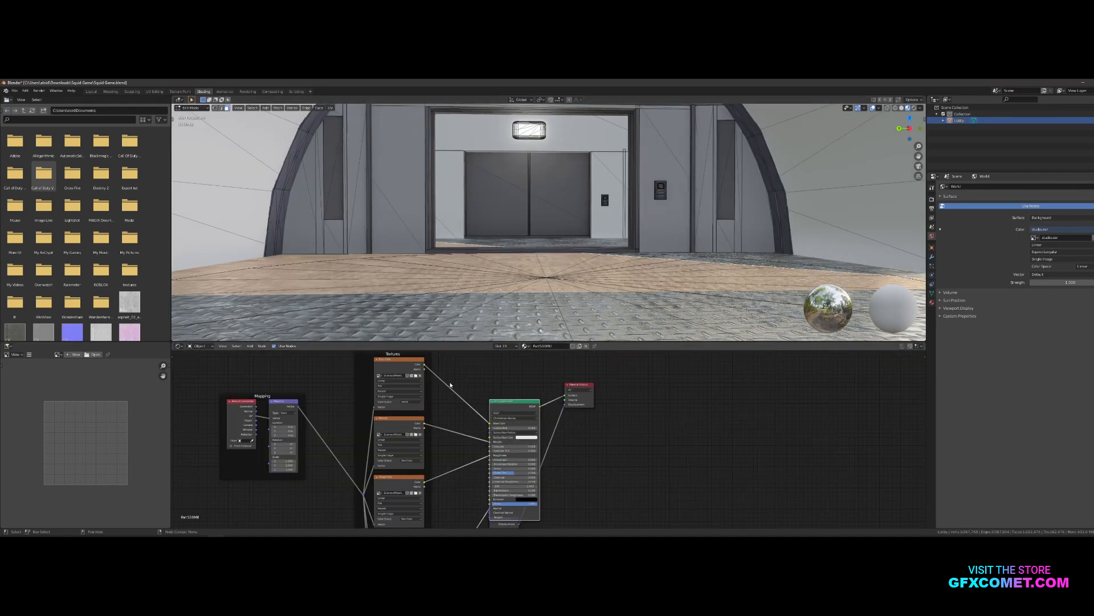
middle_click_drag(478, 395, 679, 375)
key("shift+grave")
key("w")
key("s")
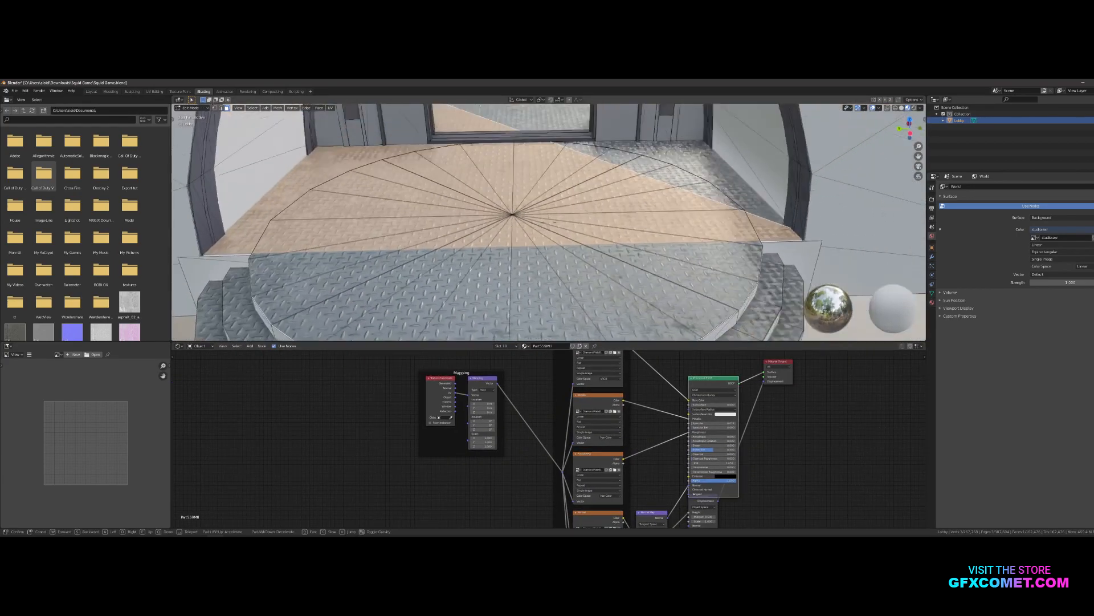
left_click(549, 222)
key("Tab")
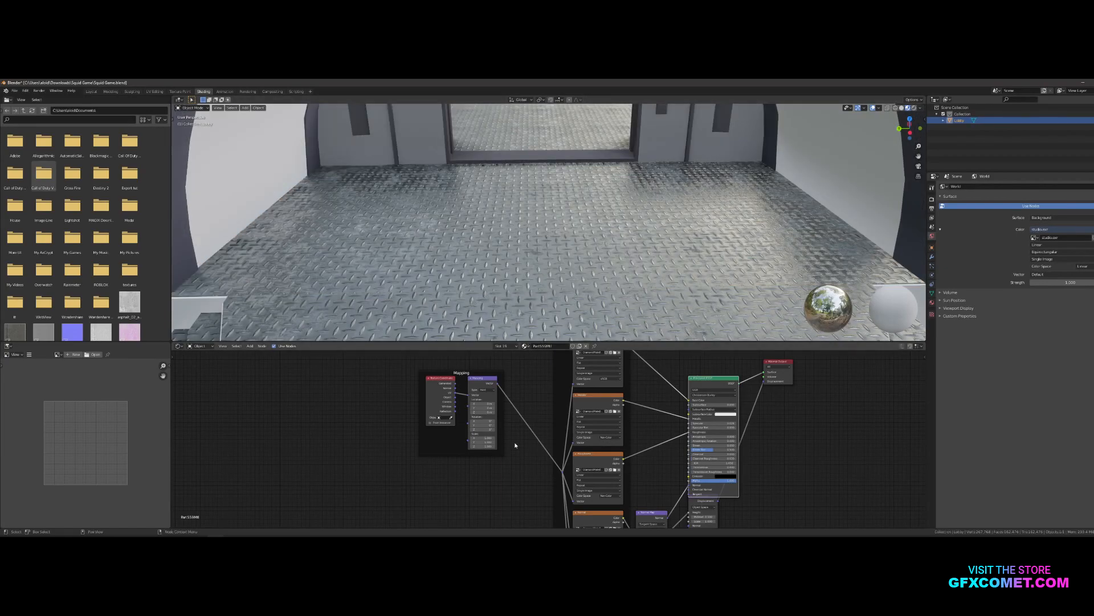
scroll(490, 429, "up", 7)
middle_click_drag(490, 430, 546, 457)
scroll(547, 457, "up", 5)
mouse_move(436, 468)
left_mouse_down()
mouse_move(404, 468)
mouse_move(462, 468)
mouse_move(447, 468)
mouse_move(448, 480)
left_mouse_up()
- Open the room model's material properties and adjust the metallic and roughness values of its wall materials
key("shift+grave")
key("w")
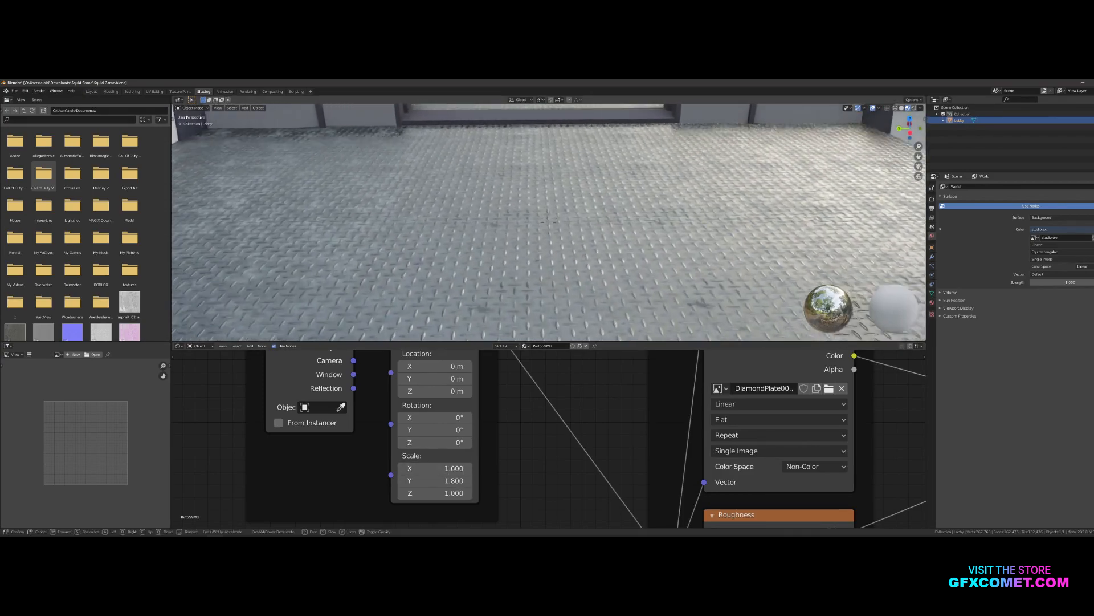
key("s")
key("w")
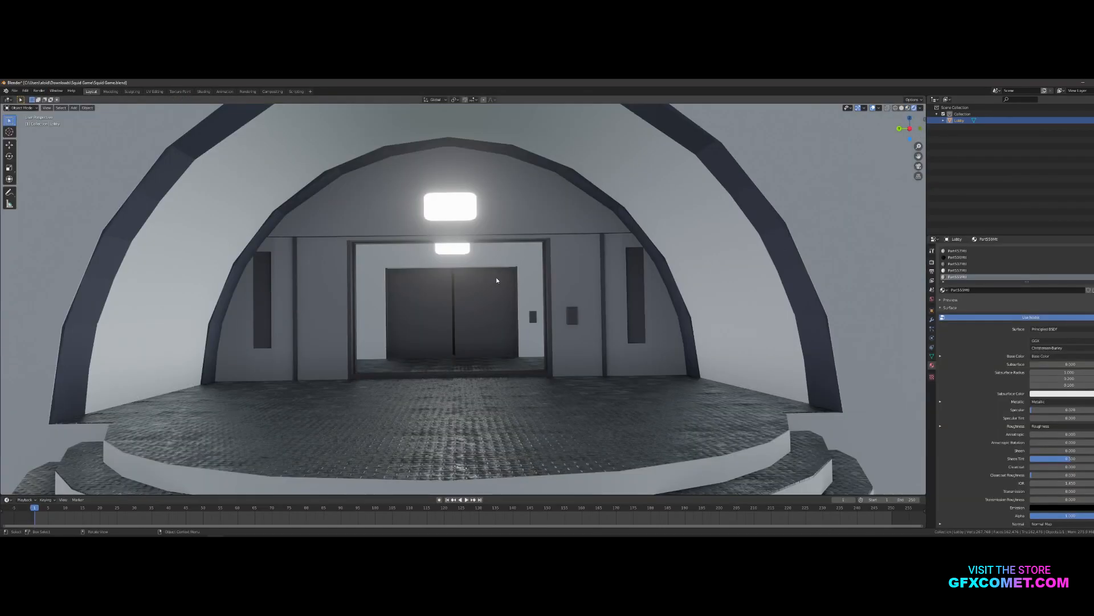
key("w")
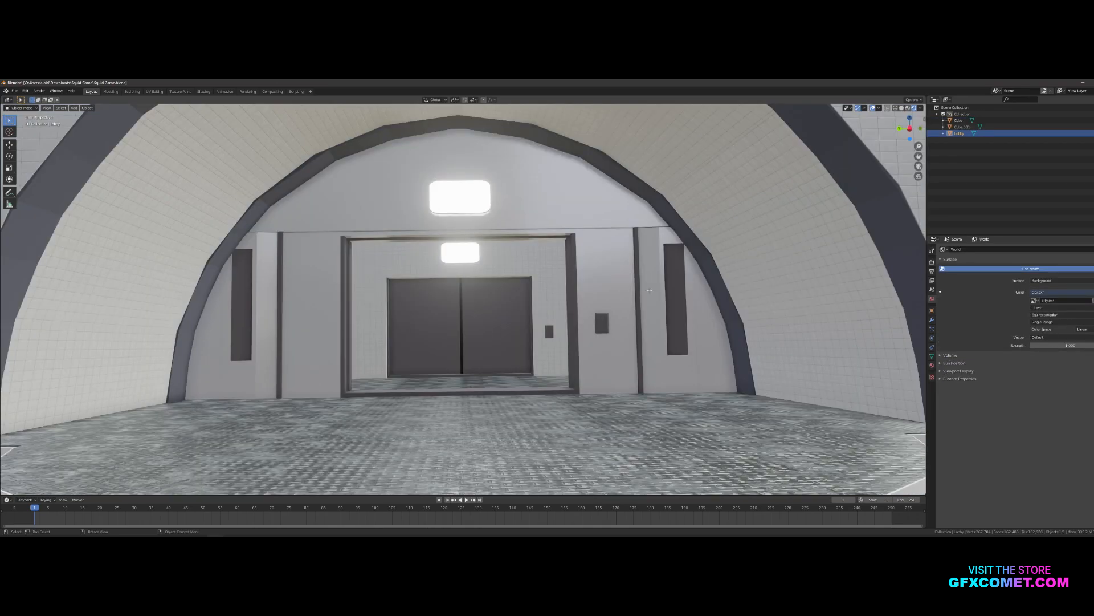
key("Tab")
key("Tab")
left_click(932, 365)
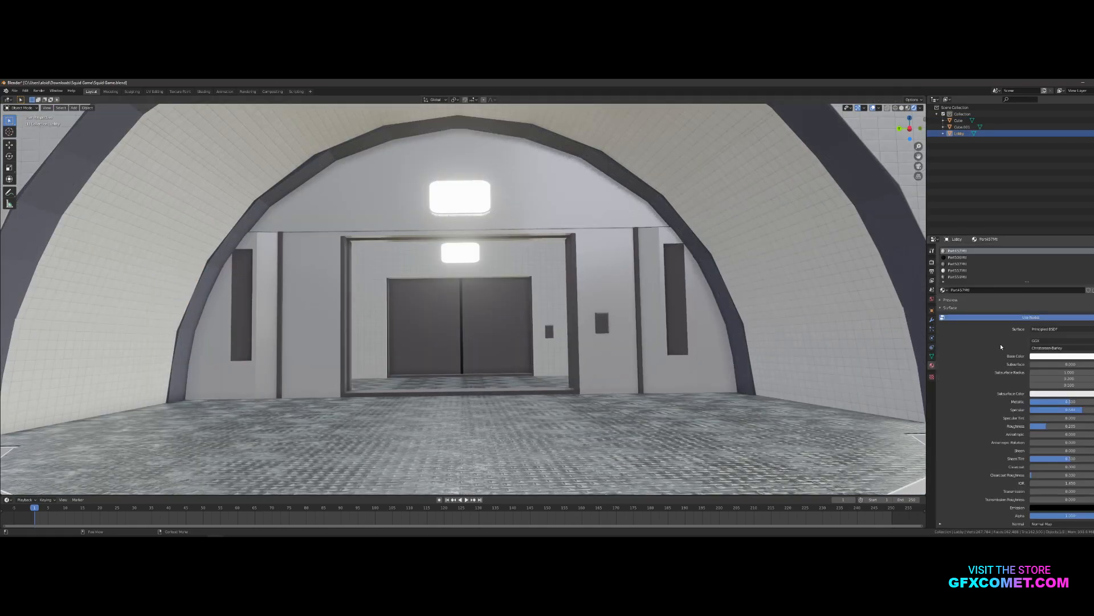
mouse_move(1059, 399)
left_mouse_down()
mouse_move(1089, 399)
mouse_move(1053, 409)
mouse_move(1073, 409)
left_mouse_up()
mouse_move(1046, 426)
left_mouse_down()
mouse_move(1093, 426)
mouse_move(1043, 426)
left_mouse_up()
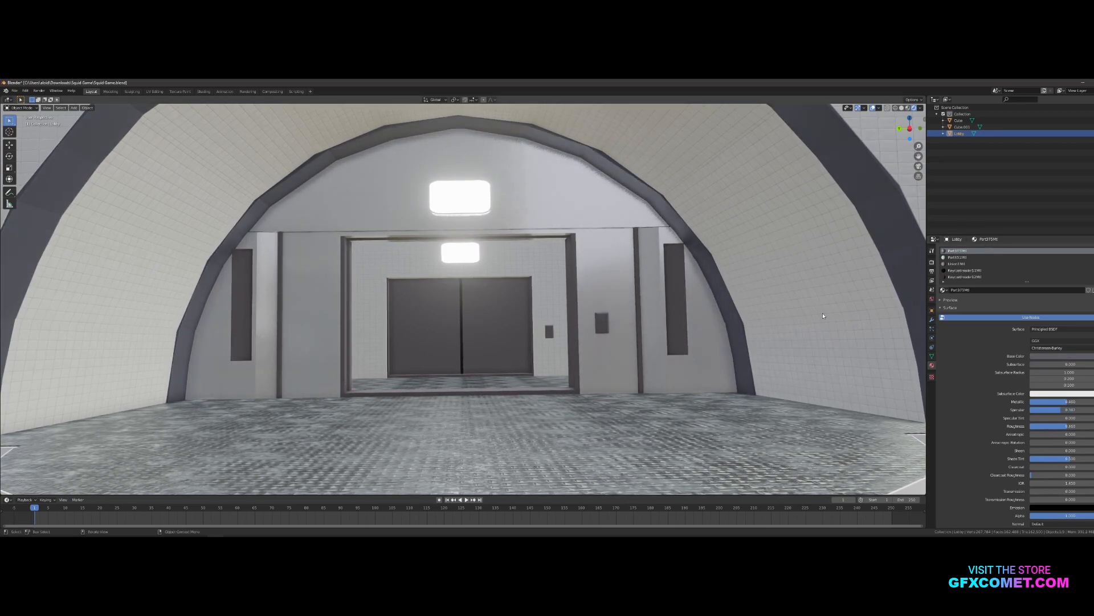
- Add SSGI to the scene's materials with the SSGI add-on and set the SSR thickness to 500 m
key("n")
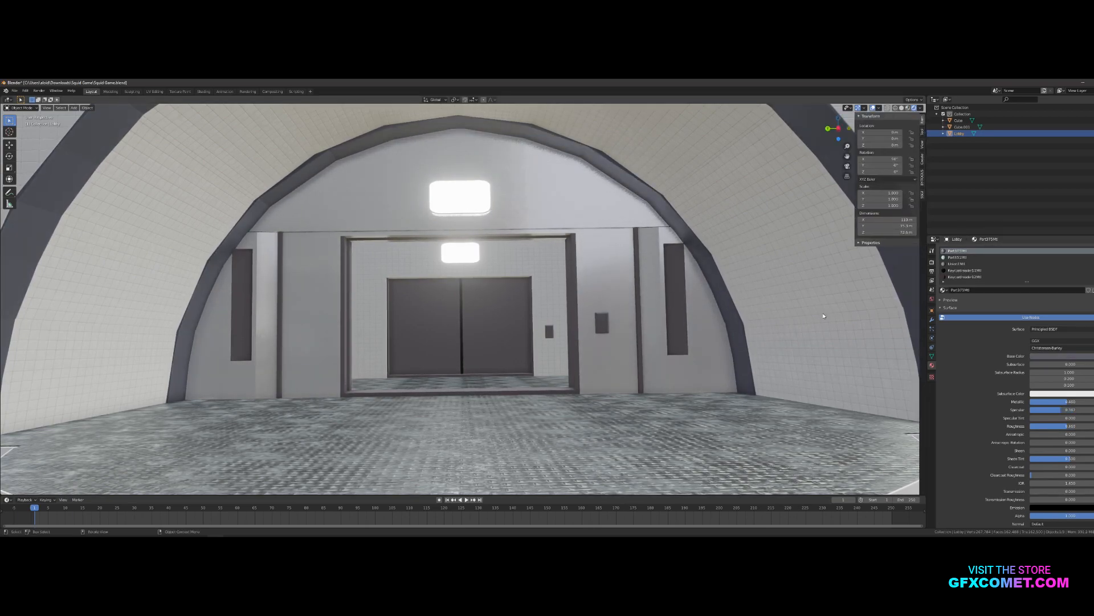
left_click(923, 196)
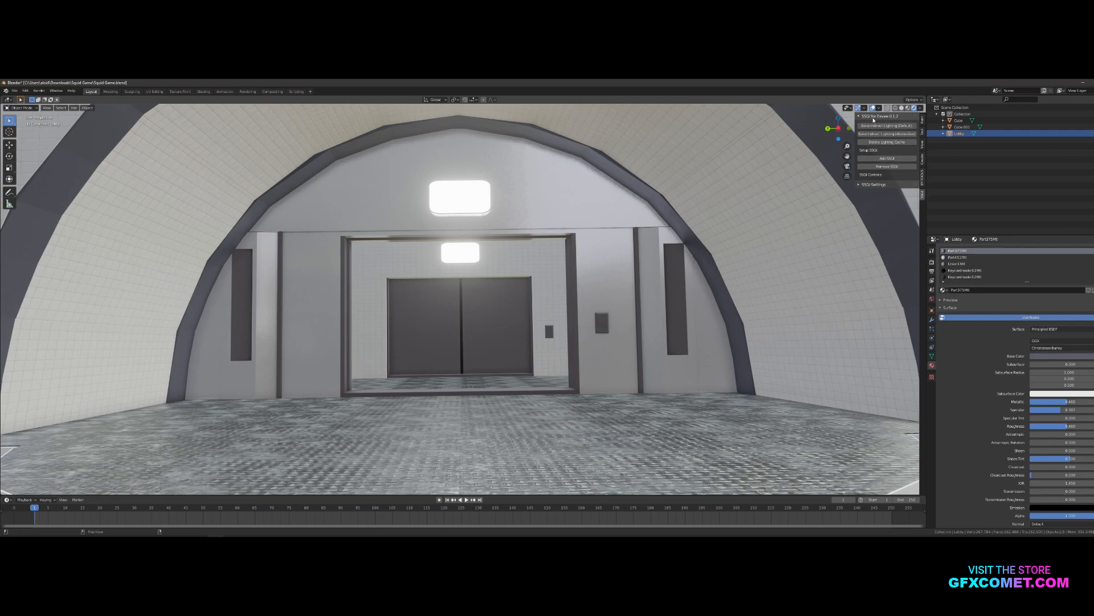
left_click(872, 159)
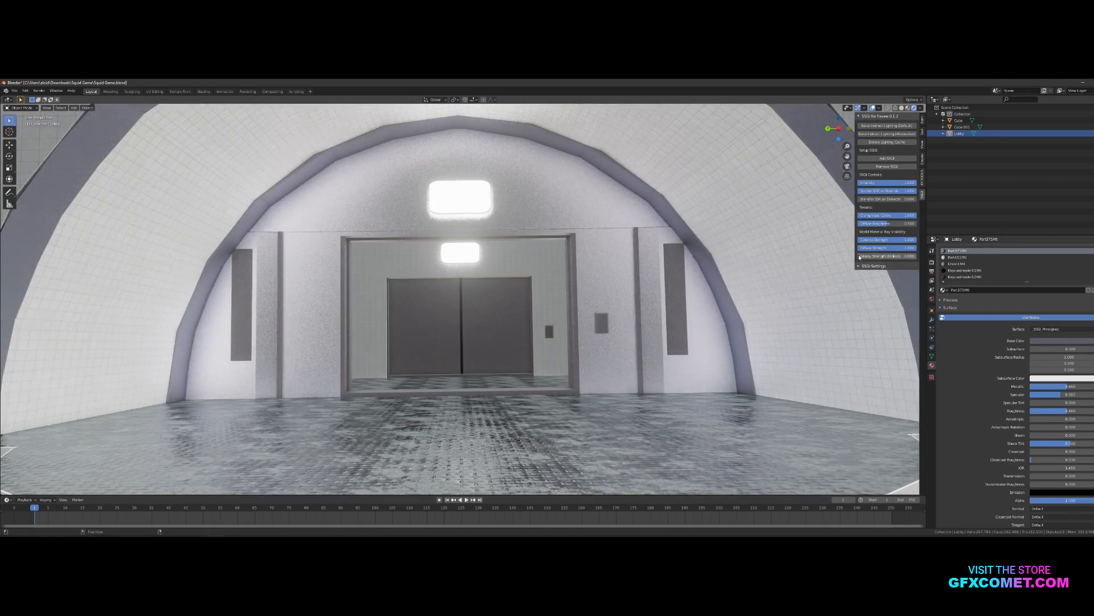
left_click(877, 265)
double_click(887, 324)
type("500")
key("Return")
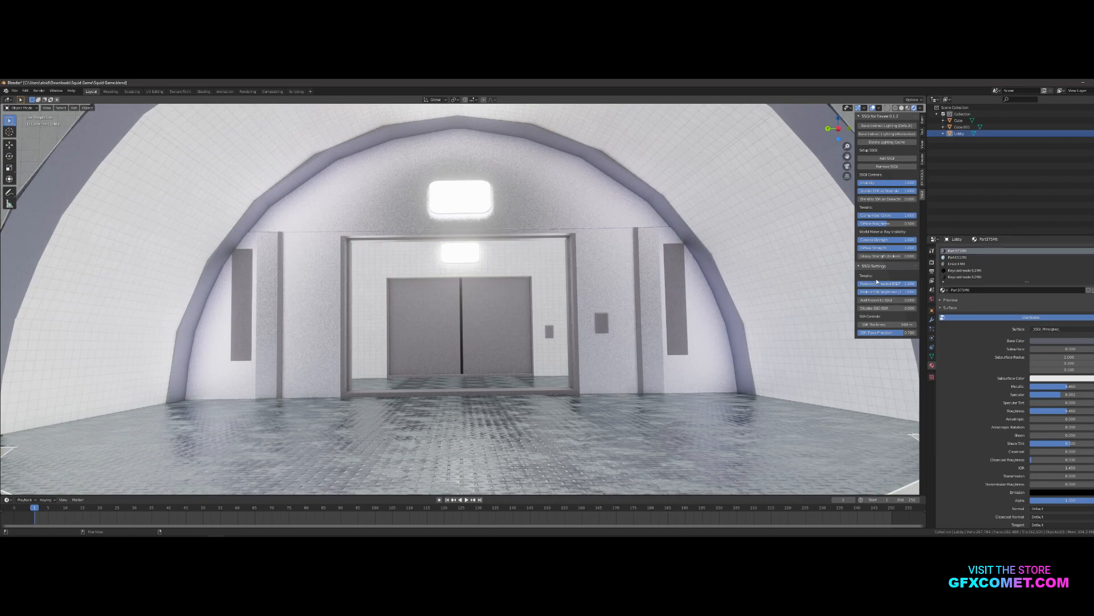
- Fine-tune the SSGI control, tweak and settings sliders for the room's indirect lighting and check the result around the entrance
mouse_move(902, 285)
left_mouse_down()
mouse_move(855, 285)
mouse_move(913, 284)
mouse_move(881, 301)
mouse_move(910, 301)
mouse_move(878, 301)
mouse_move(916, 308)
mouse_move(876, 307)
left_mouse_up()
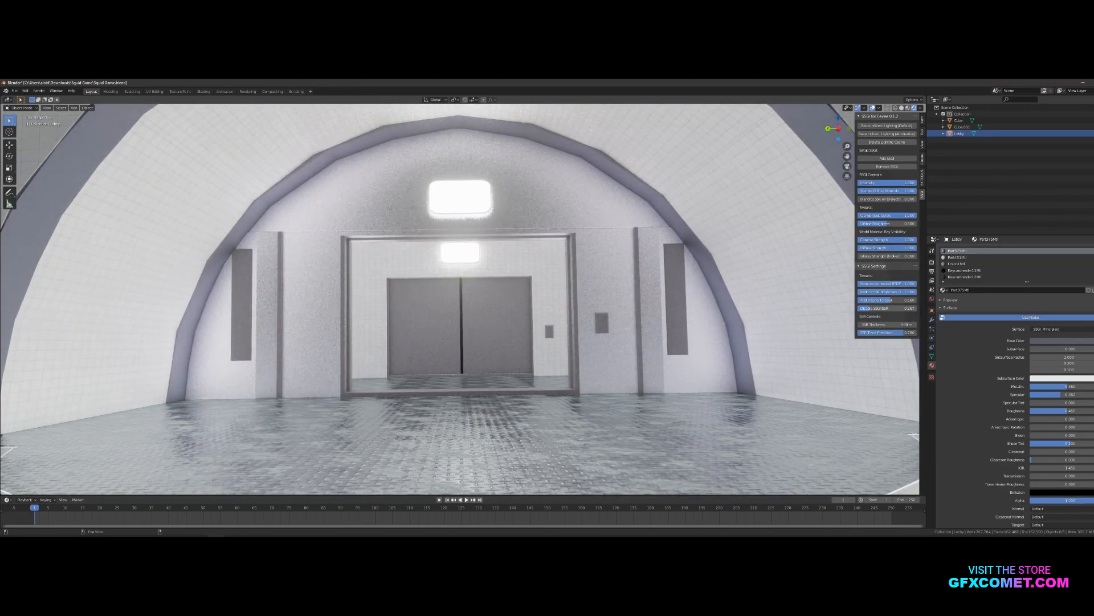
mouse_move(891, 228)
left_mouse_down()
mouse_move(858, 215)
mouse_move(885, 215)
mouse_move(916, 191)
mouse_move(860, 199)
mouse_move(872, 198)
left_mouse_up()
left_click_drag(890, 255, 860, 248)
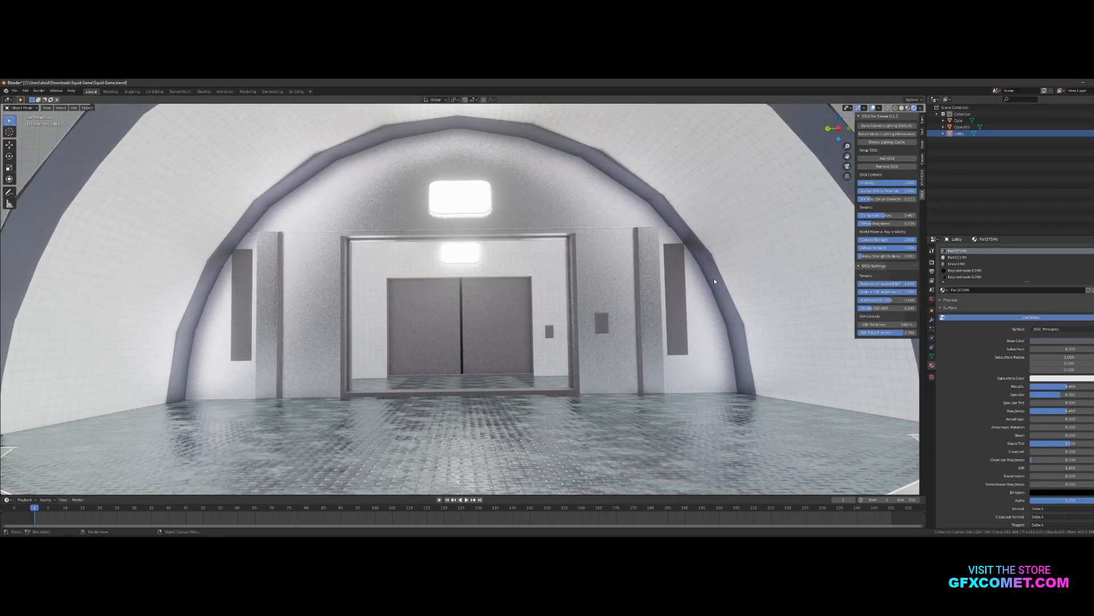
key("n")
key("shift+grave")
key("s")
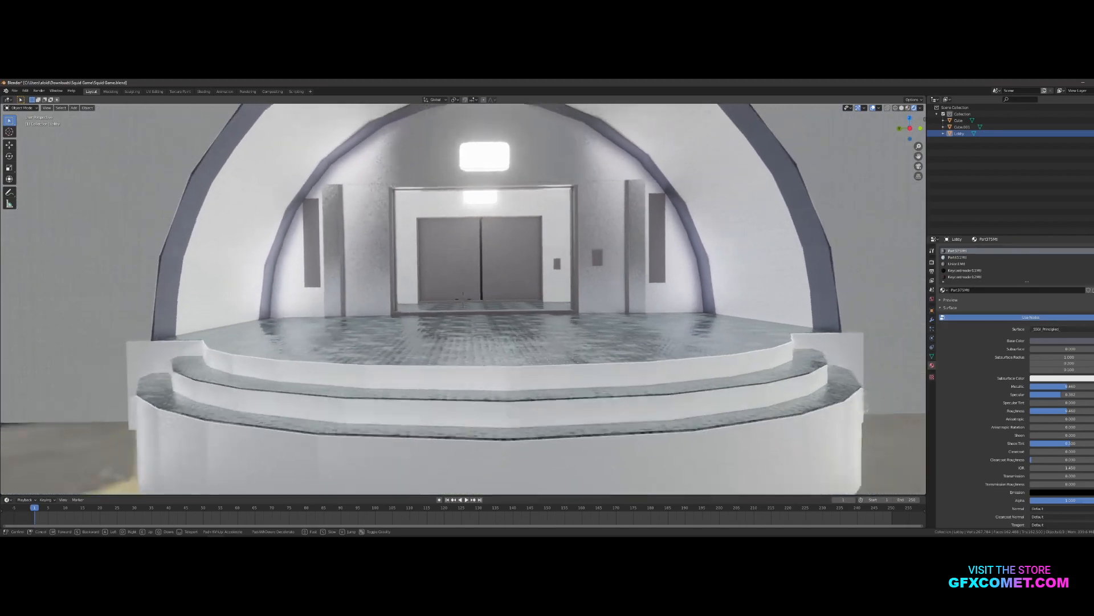
key("w")
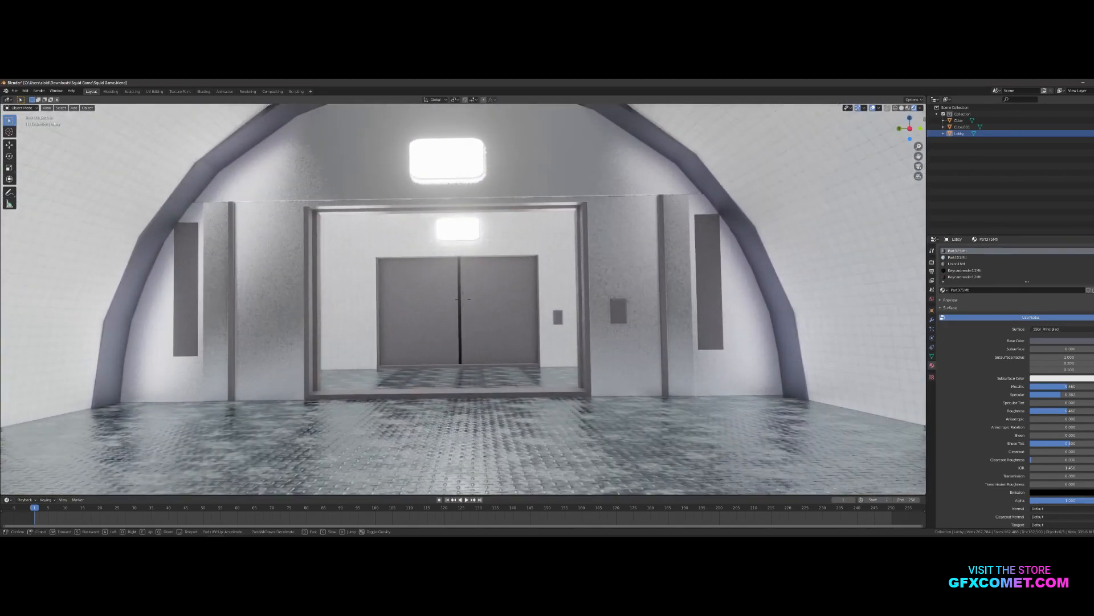
left_click(485, 293)
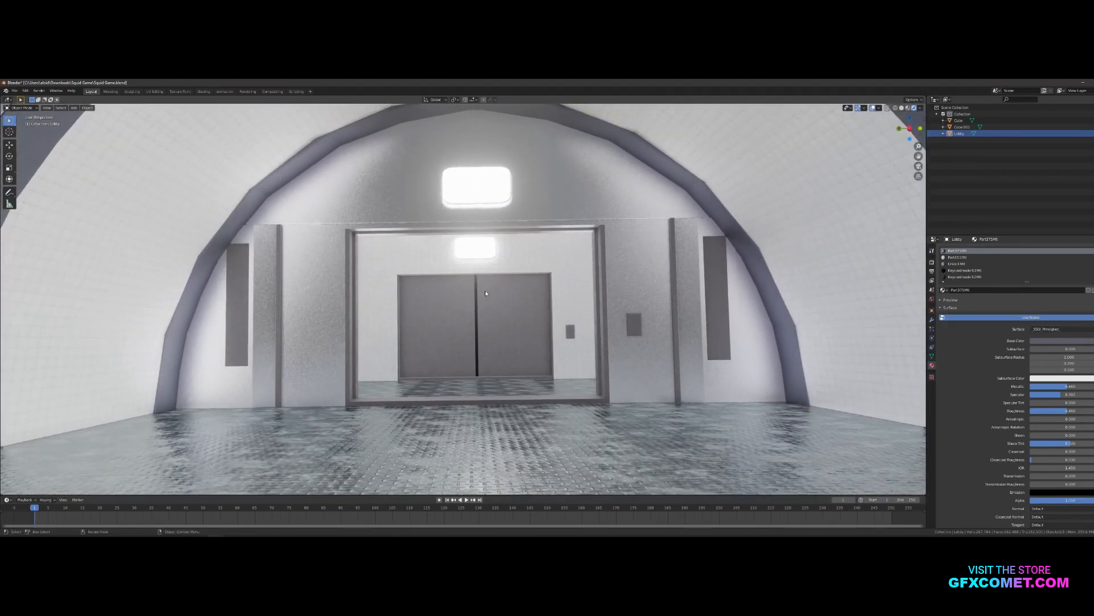
- Import the circle, triangle and square guard characters and select all three of them
left_click(14, 91)
mouse_move(54, 180)
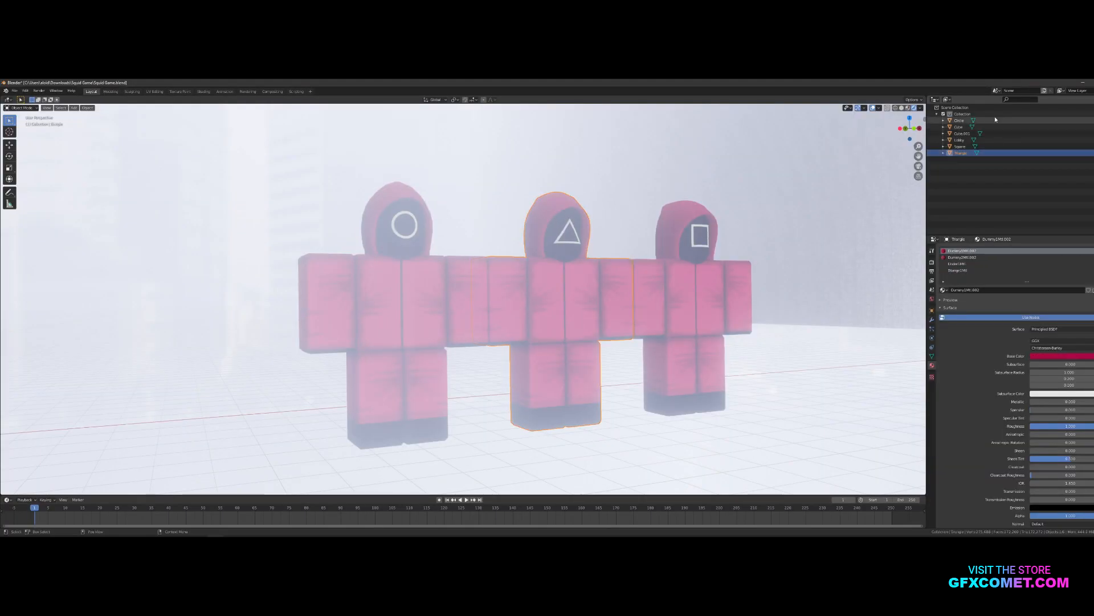
scroll(587, 280, "down", 11)
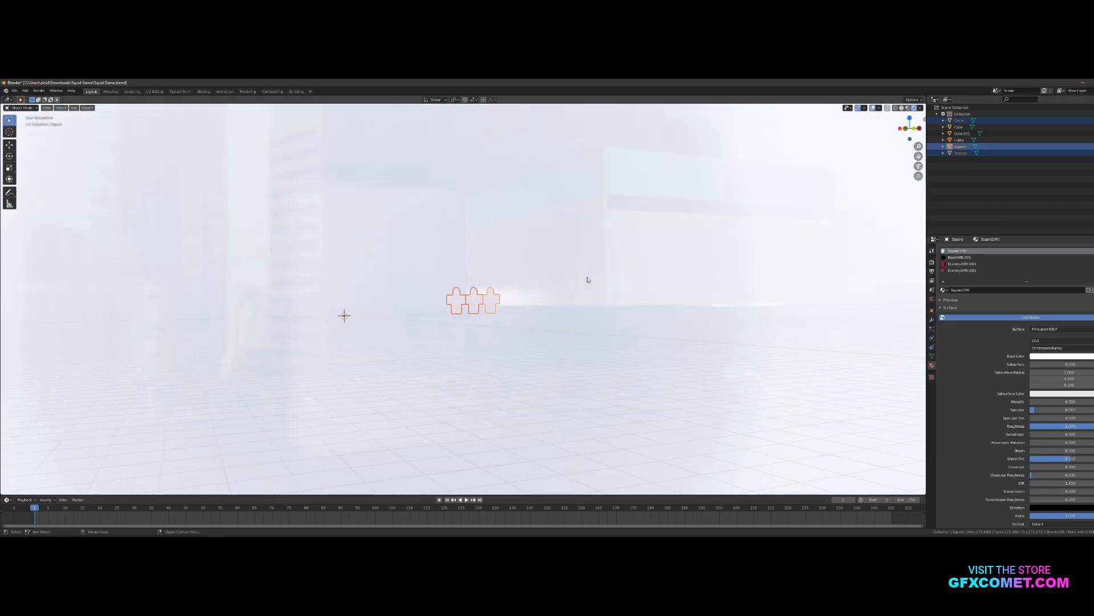
scroll(584, 278, "up", 11)
- Move the three guards together a long way along the X axis toward the room
key("g")
key("x")
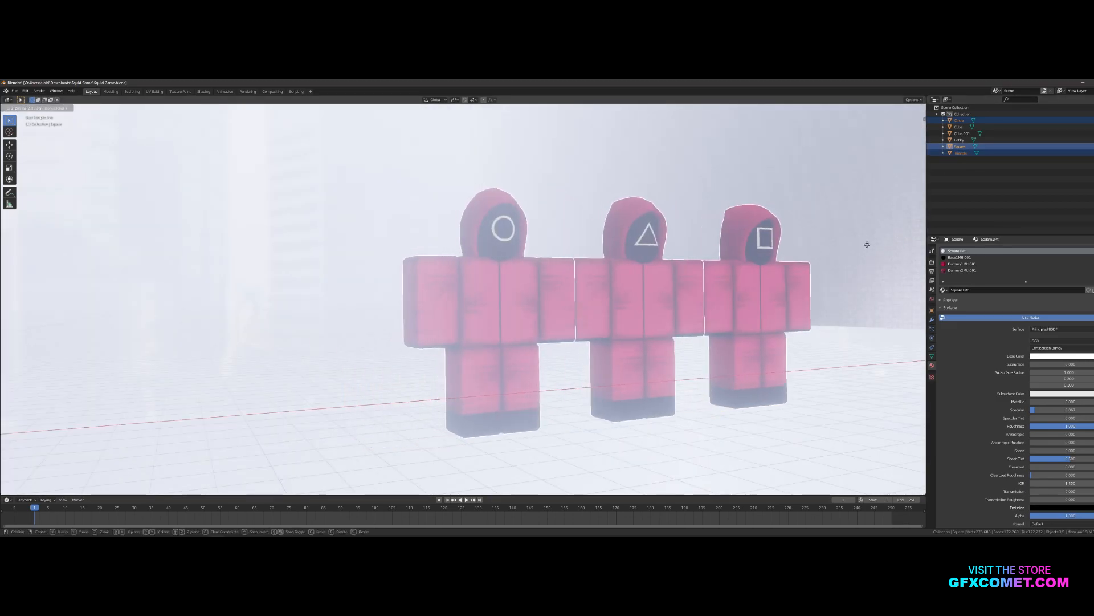
left_click(694, 276)
scroll(694, 276, "down", 11)
key("shift+grave")
key("w")
key("s")
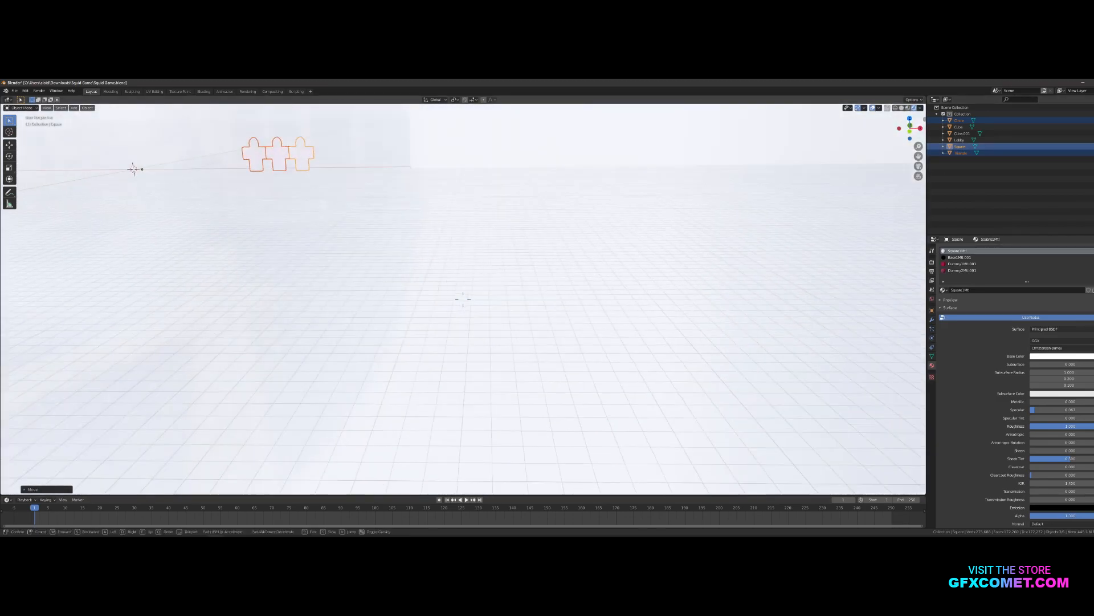
left_click(463, 299)
key("g")
key("x")
left_click(866, 281)
- Raise the three guards along the Z axis and shift them along X to the area beside the domed entrance platform
key("g")
key("z")
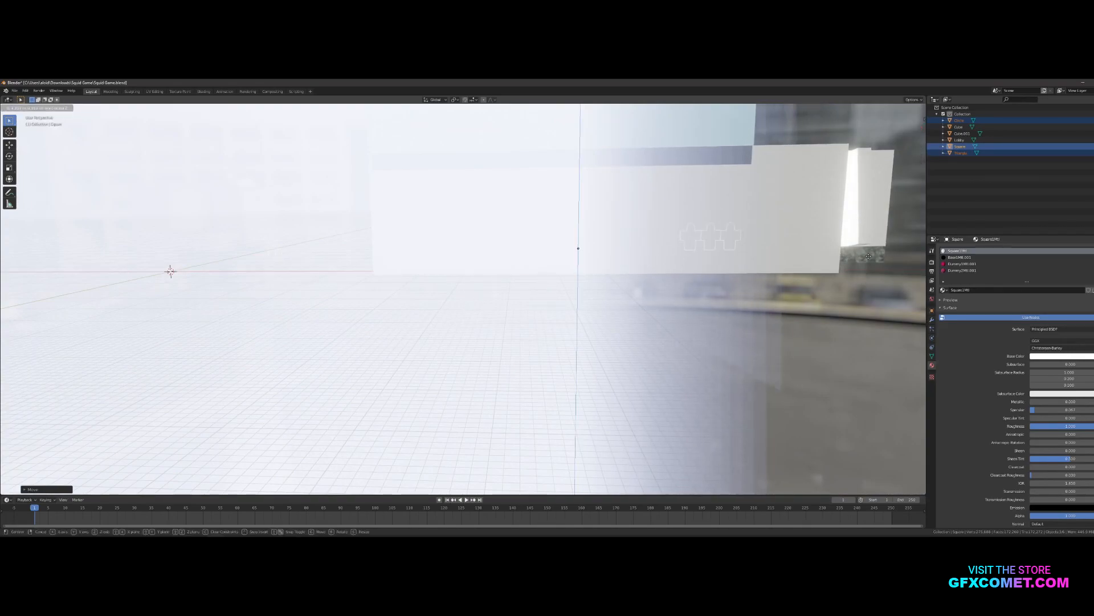
left_click(865, 259)
key("shift+grave")
key("w")
key("w")
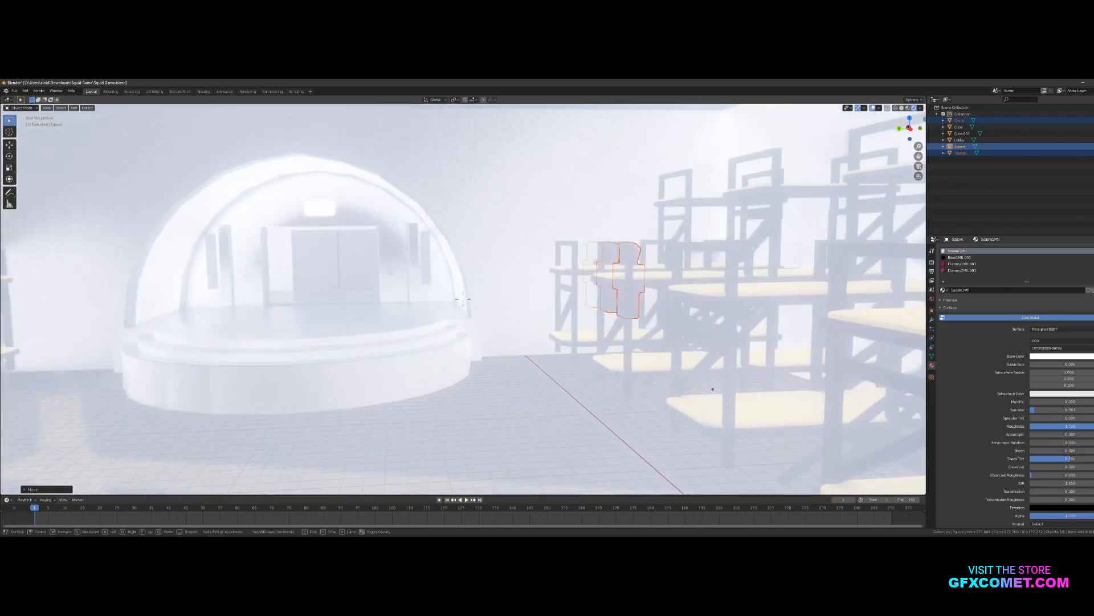
left_click(463, 299)
key("g")
key("x")
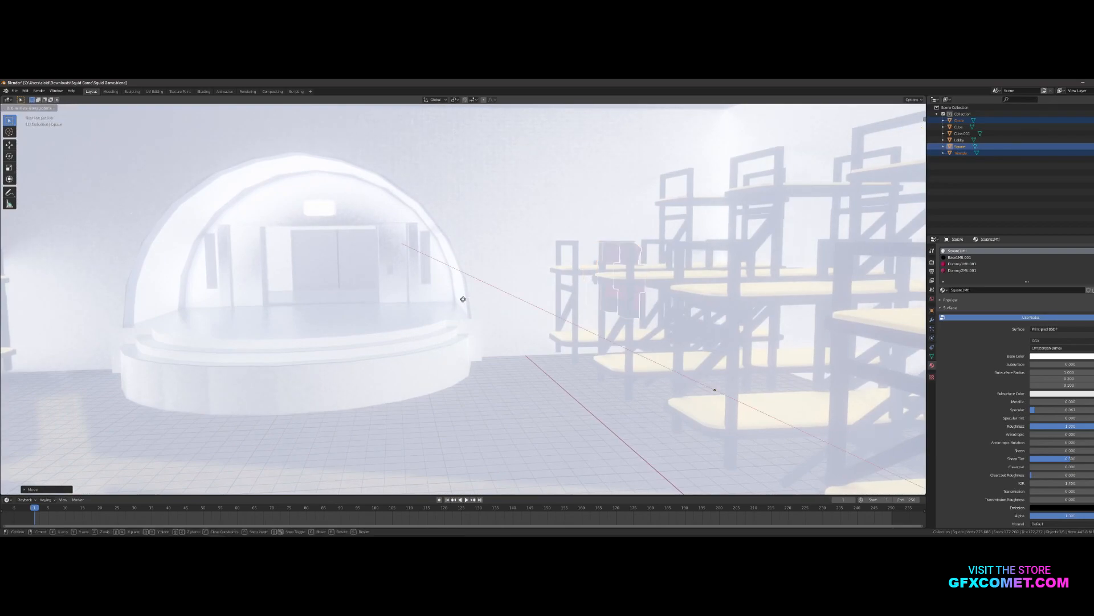
left_click(627, 305)
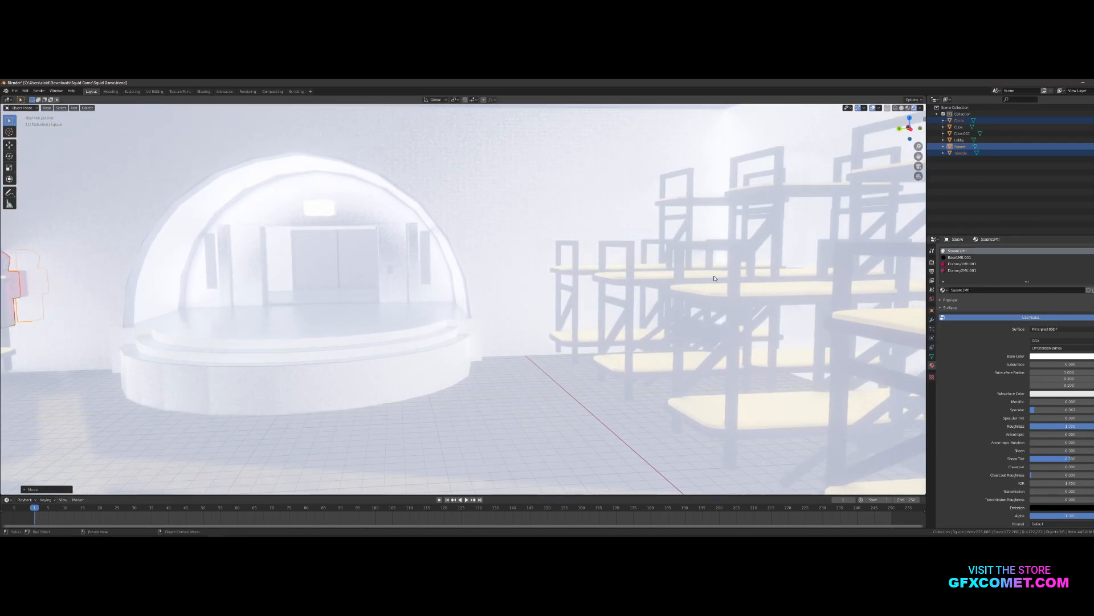
- Set the origins of the three guards to their geometry
left_click(87, 107)
mouse_move(128, 121)
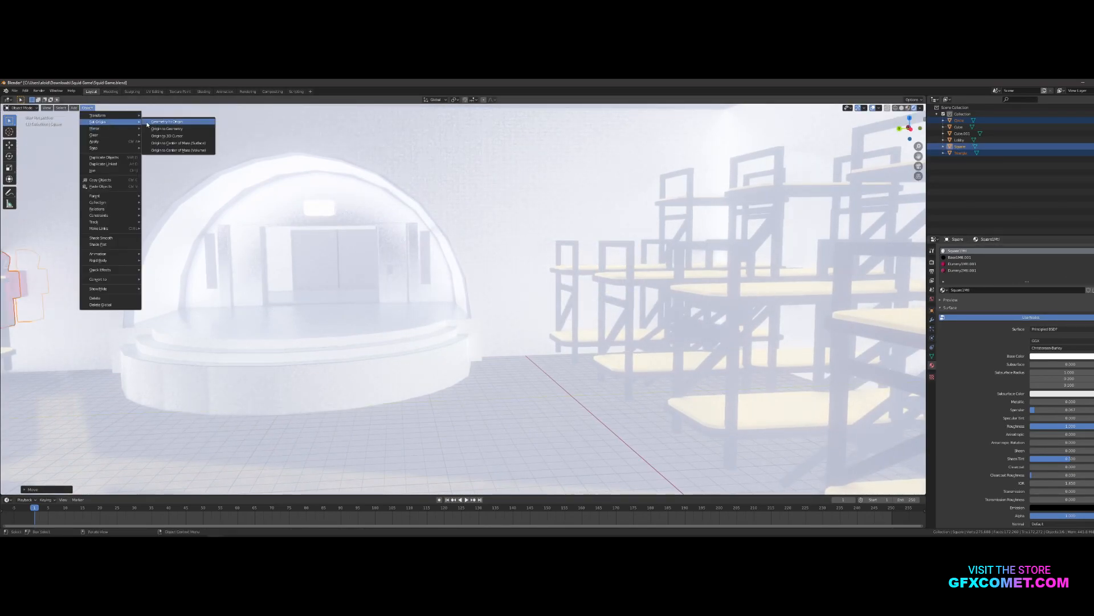
left_click(159, 129)
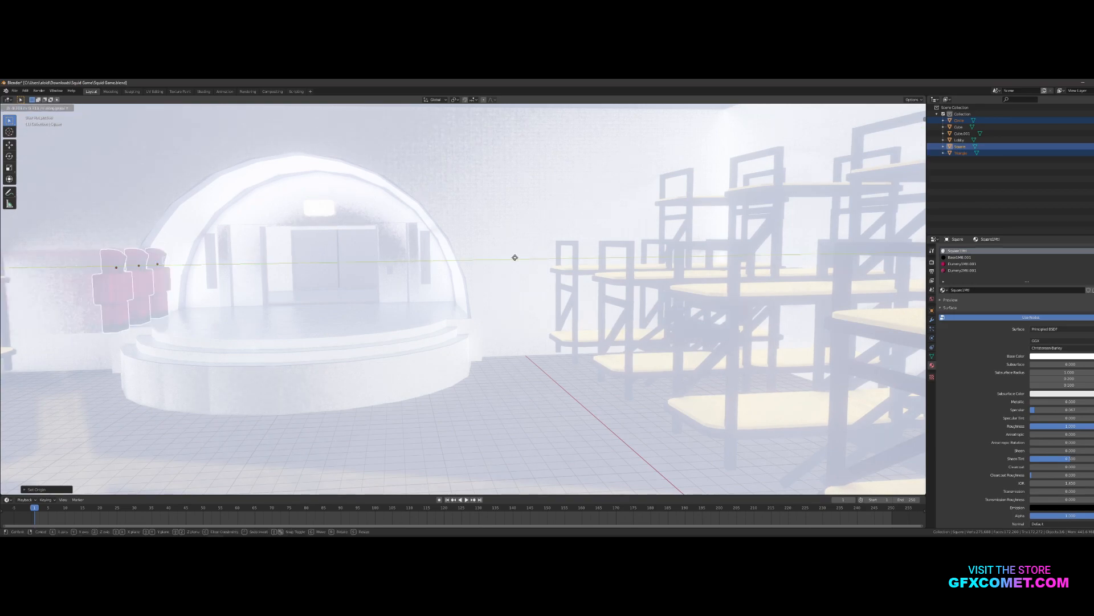
- Move the three guards along the Y axis onto the domed platform and rotate them 90 degrees about Z to face the room
left_click(539, 260)
type("gz")
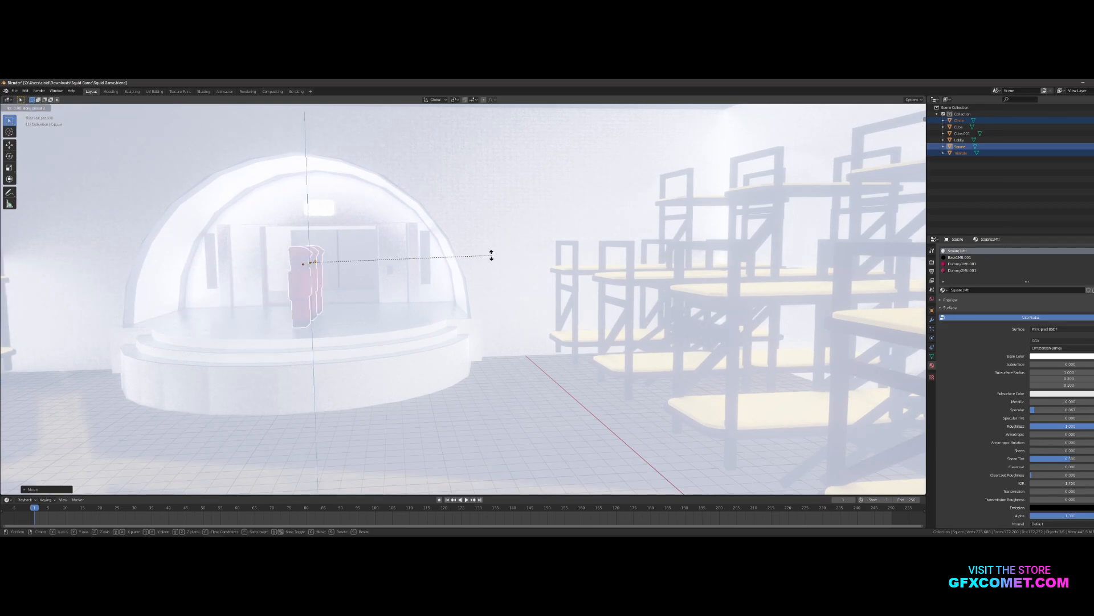
type("90")
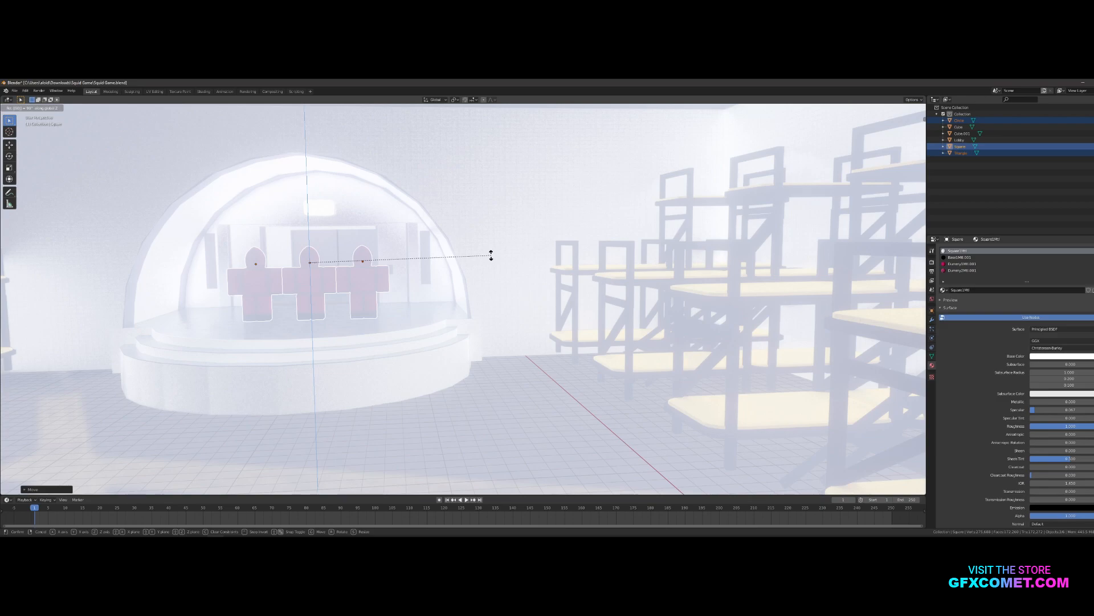
type("0")
key("BackSpace")
left_click(491, 255)
left_click(493, 258)
middle_click_drag(493, 259, 492, 257)
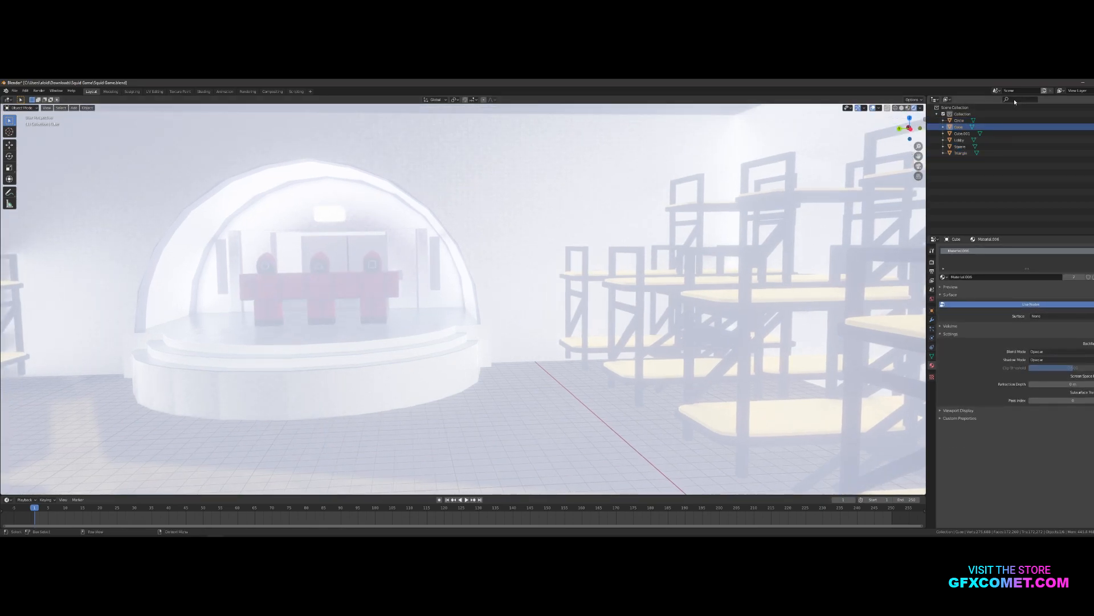
- Reselect the circle, triangle and square guards and lower them along the Z axis onto the platform floor
left_click(1001, 118)
left_click(1000, 140, "ctrl")
left_click(1005, 142, "ctrl")
left_click(1005, 147, "ctrl")
left_click(1004, 154, "ctrl")
key("shift+grave")
key("w")
key("w")
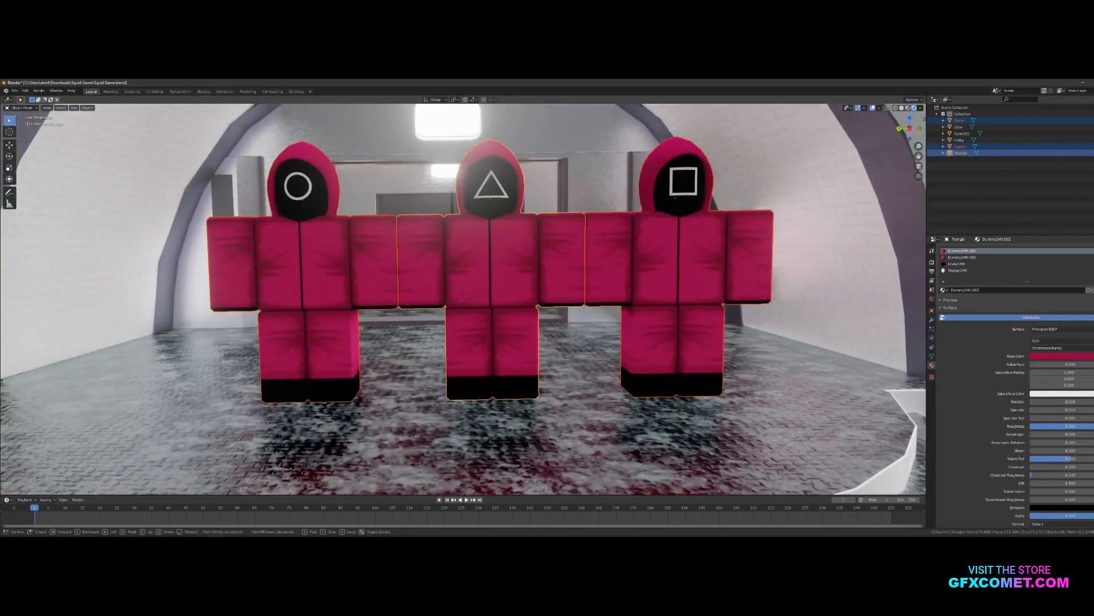
key("s")
key("w")
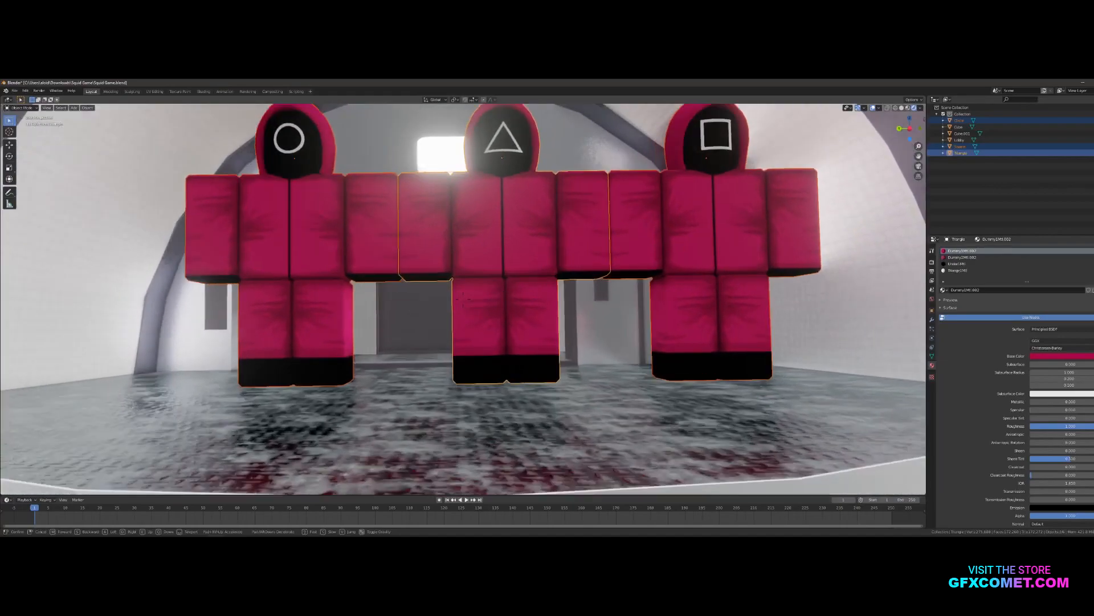
left_click(528, 268)
key("g")
key("z")
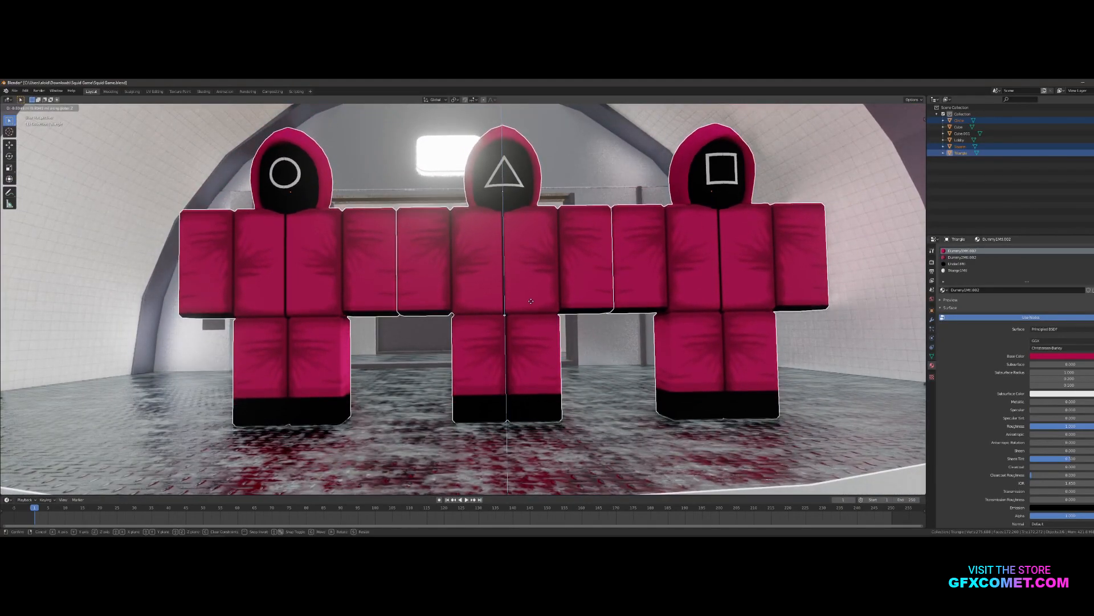
left_click(531, 300)
- Shift the three guards along the Y axis to centre them in front of the doorway
key("shift+grave")
key("w")
key("s")
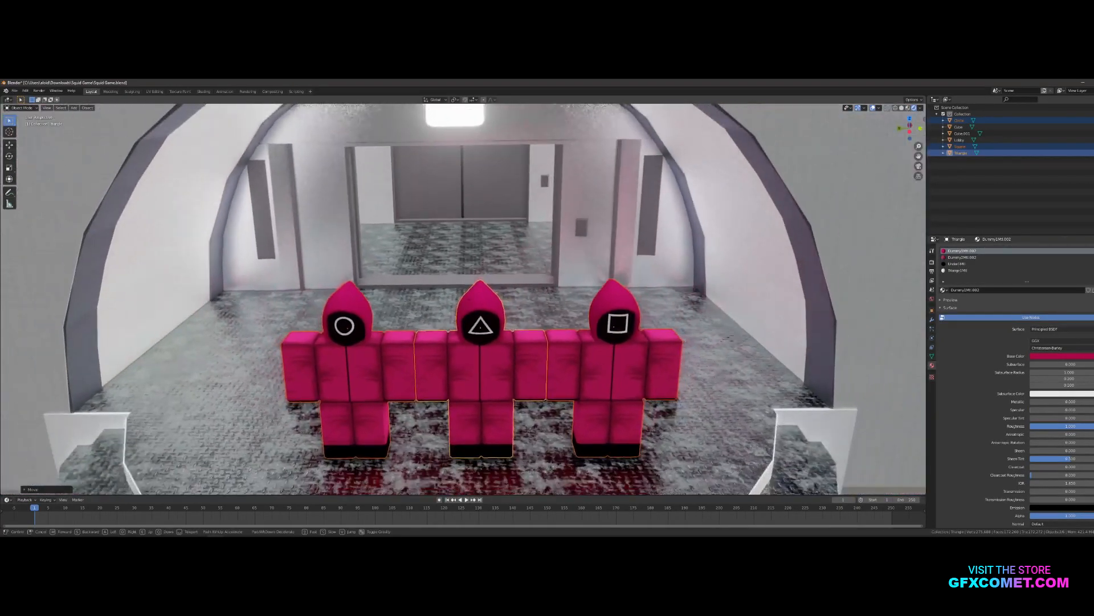
left_click(461, 261)
key("g")
key("y")
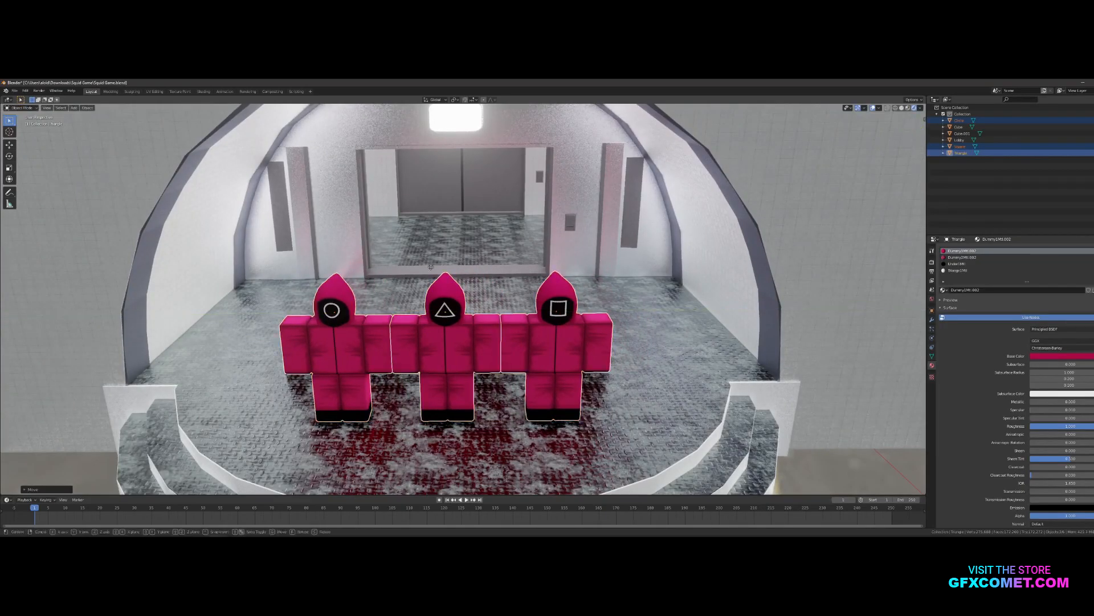
left_click(495, 256)
- Fine-tune the three guards' height along the Z axis so their feet rest on the platform floor
key("shift+grave")
key("w")
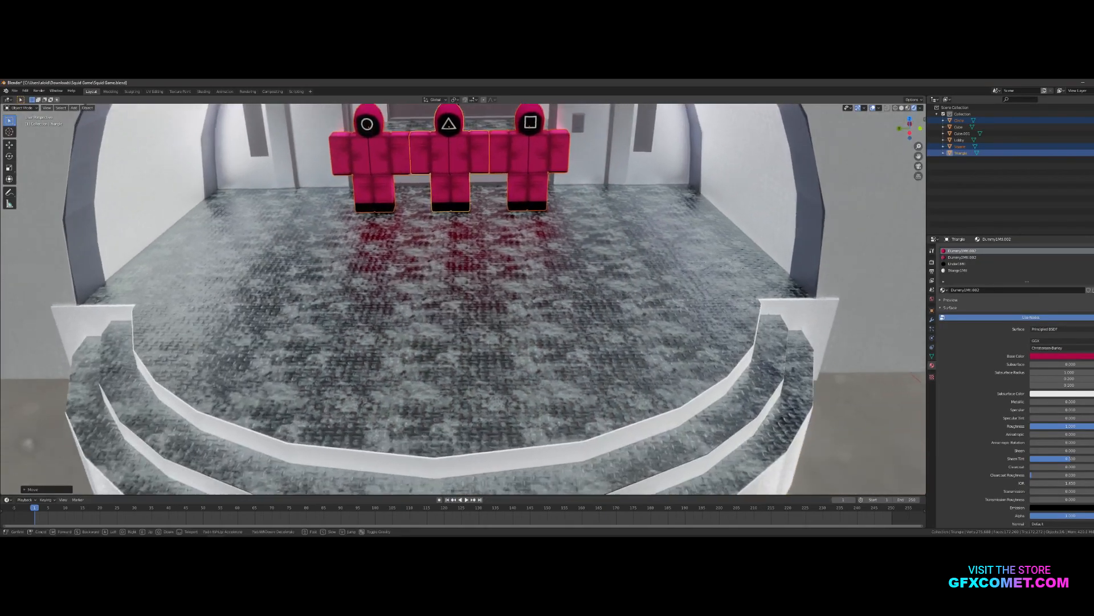
key("s")
key("w")
key("a")
key("s")
key("d")
key("s")
key("d")
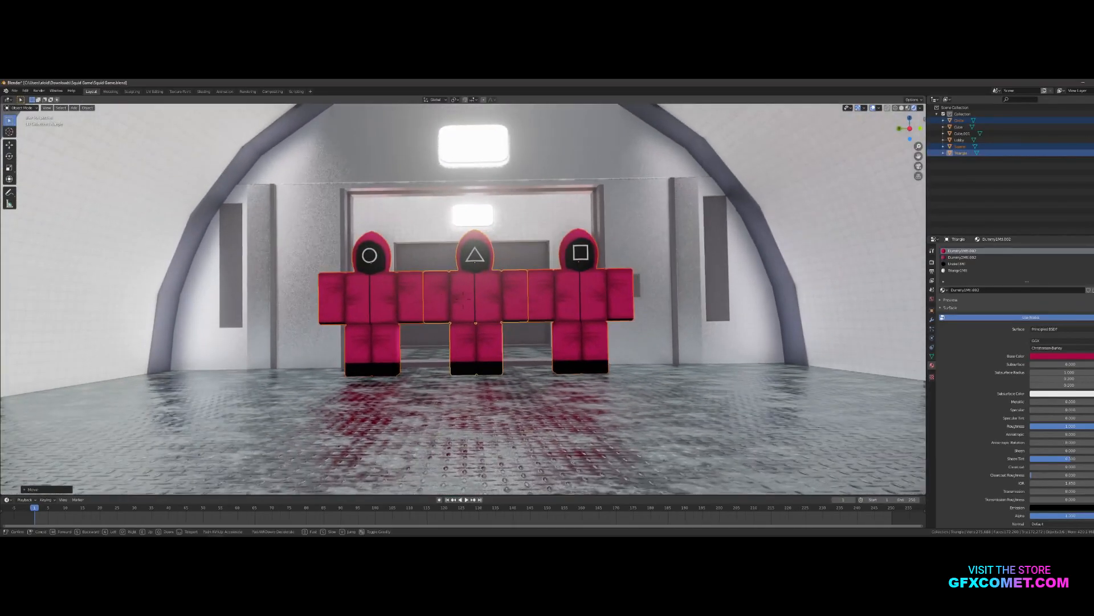
left_click(463, 299)
key("g")
key("z")
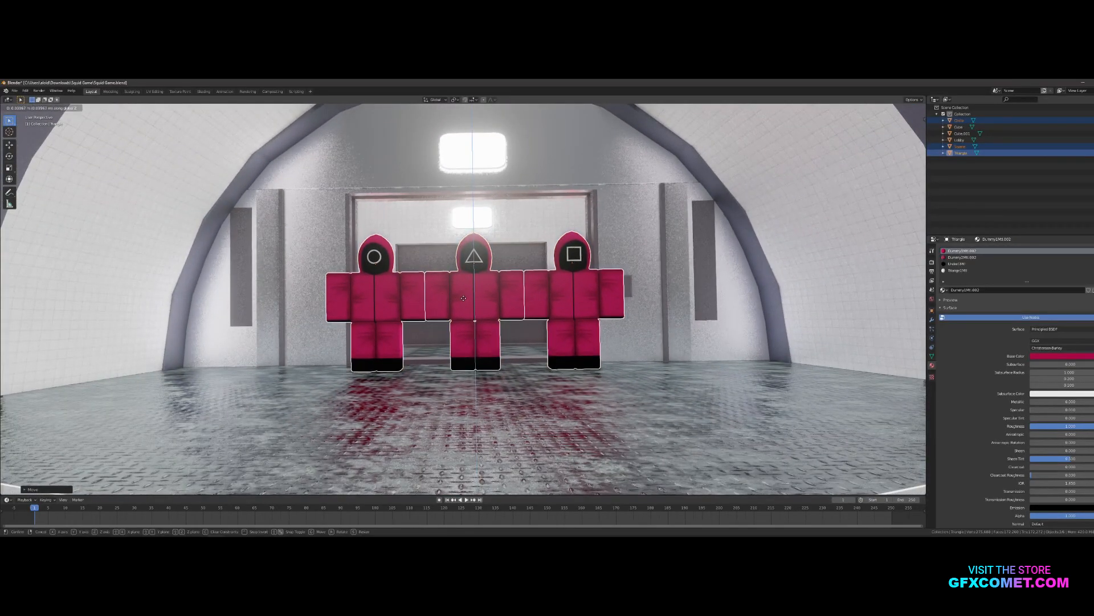
left_click(463, 299)
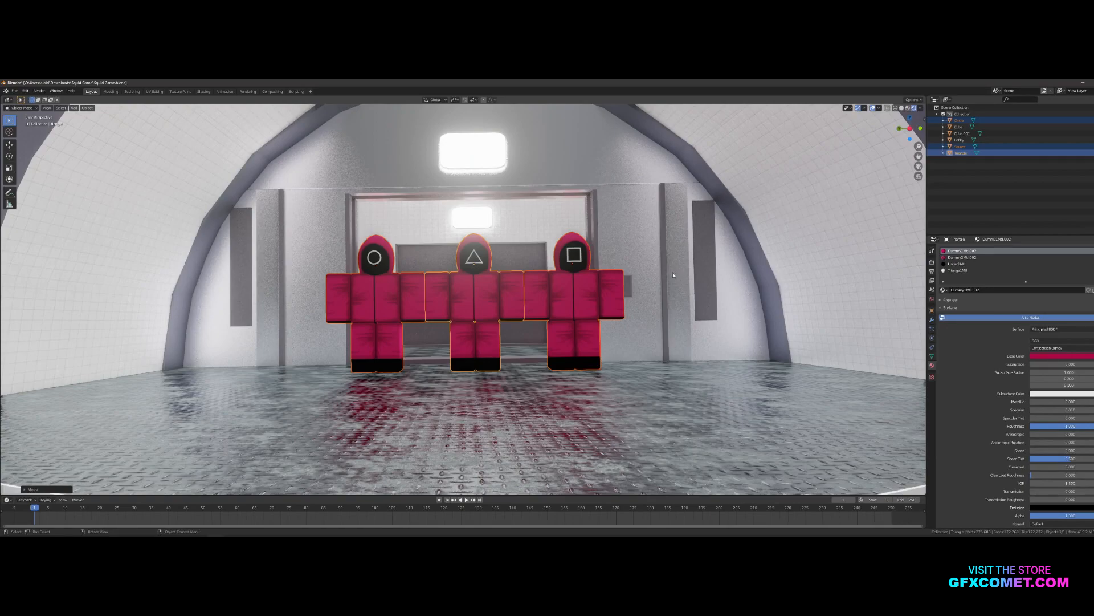
- Move the three guards forward along the X axis, away from the doorway
key("g")
key("y")
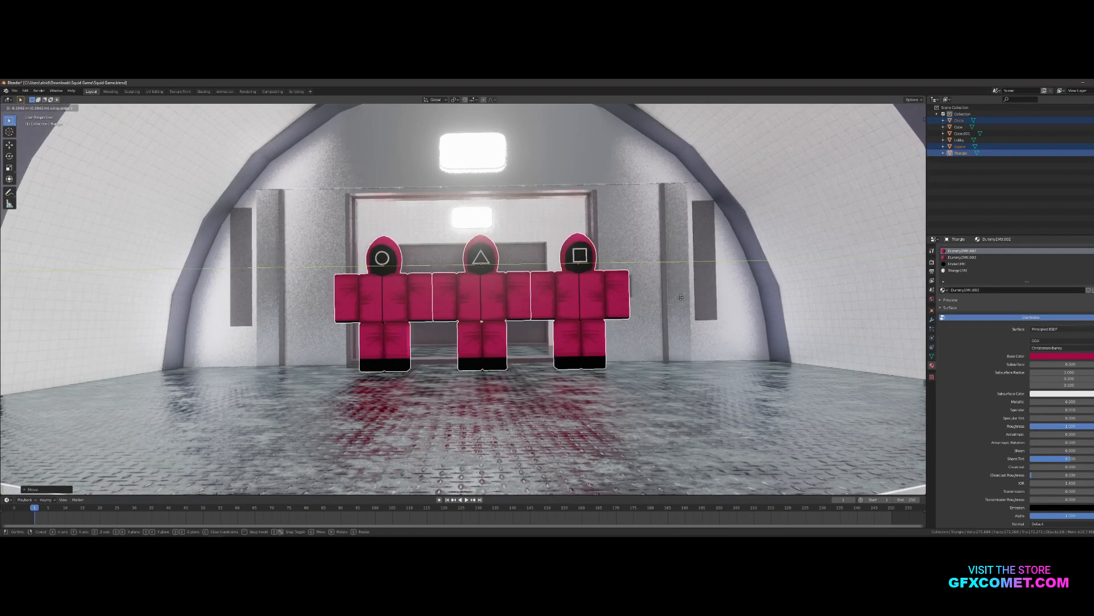
key("x")
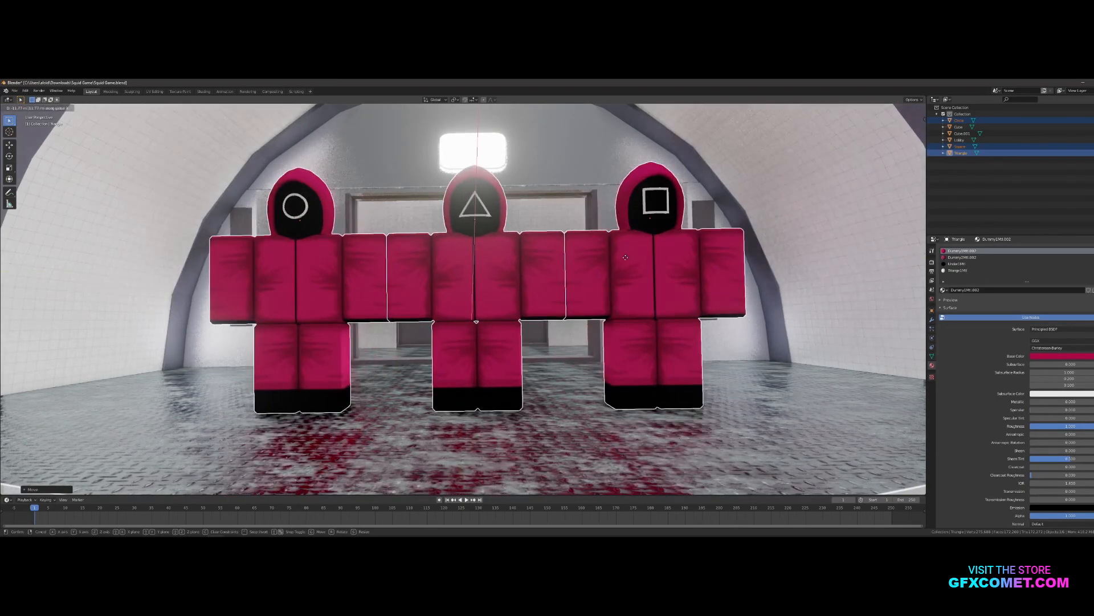
left_click(912, 294)
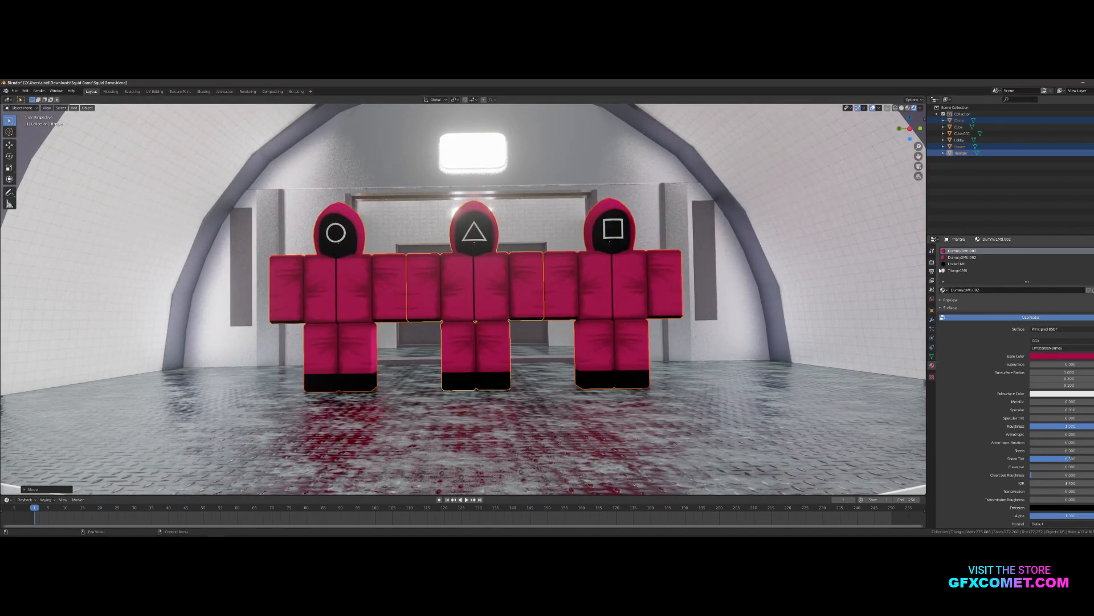
- Adjust the ambient occlusion distance in the render settings and compare the scene with bloom off and on
left_click(932, 262)
left_click(947, 293)
left_click(948, 295)
left_click_drag(1049, 305, 1080, 305)
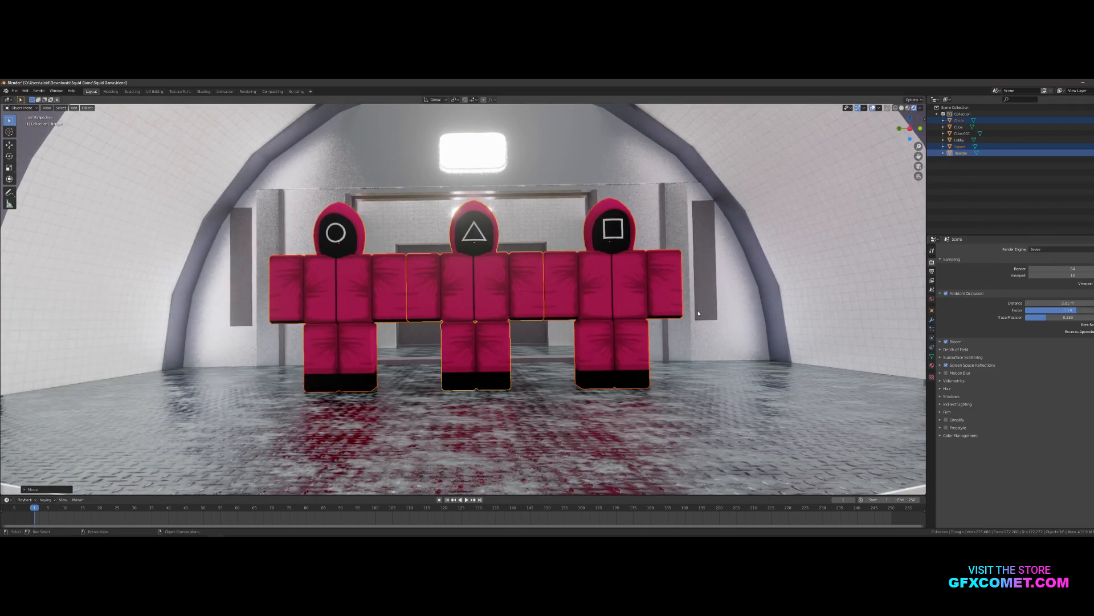
left_click(947, 343)
left_click(947, 344)
- Raise the trace precision of the screen space reflections to its maximum
left_click(946, 366)
left_click(972, 365)
left_click_drag(1041, 389, 1093, 389)
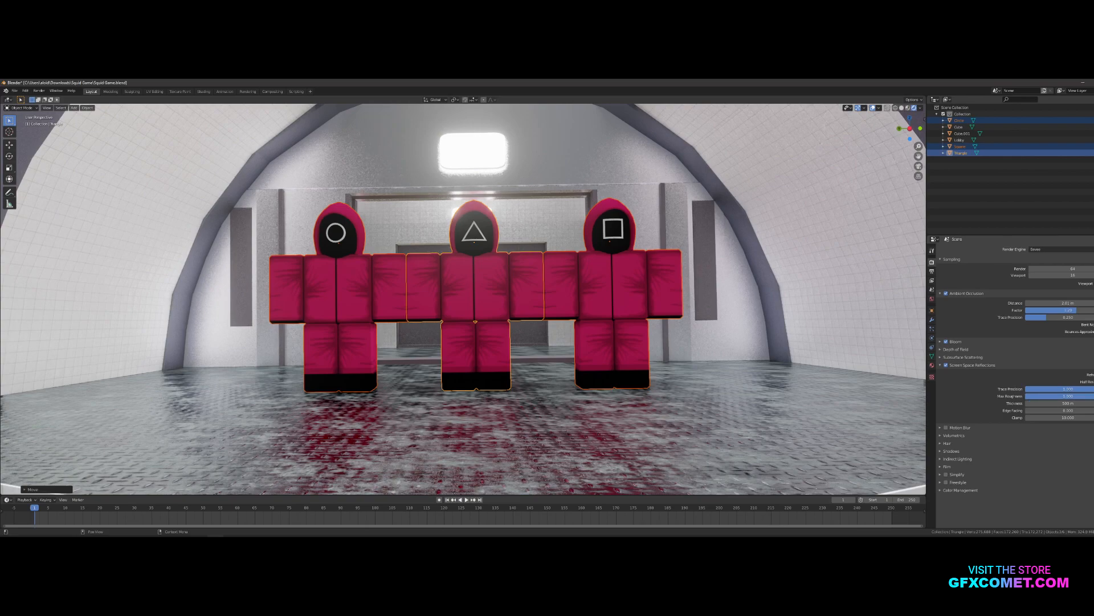
- Try a max roughness of 0.1 and a higher edge fading for the screen space reflections
type(".1")
key("Return")
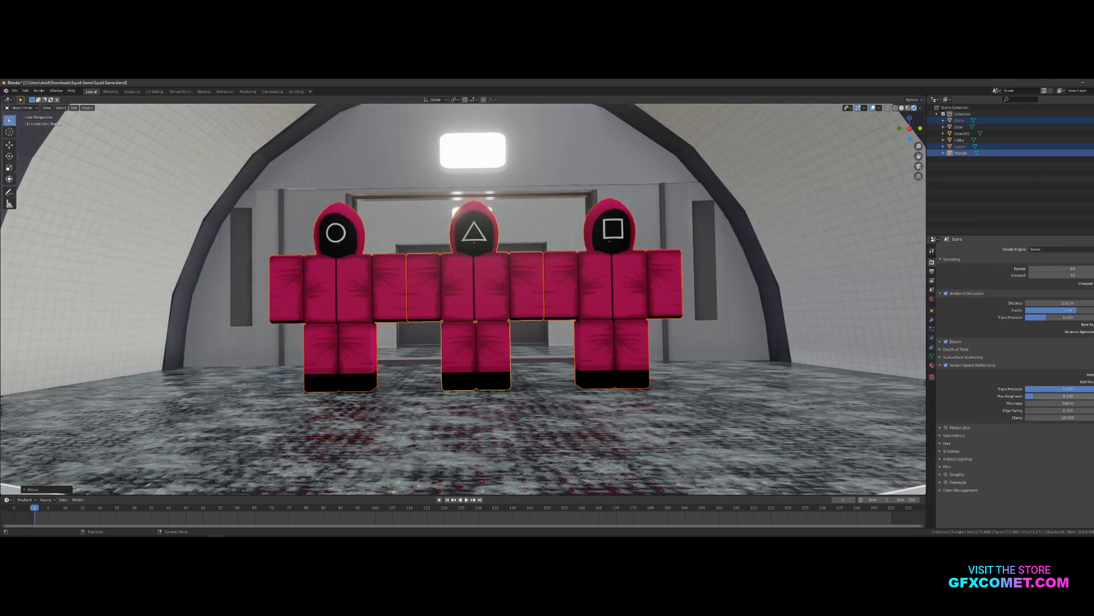
mouse_move(1077, 397)
left_mouse_down()
mouse_move(1093, 397)
mouse_move(1077, 402)
mouse_move(1093, 409)
left_mouse_up()
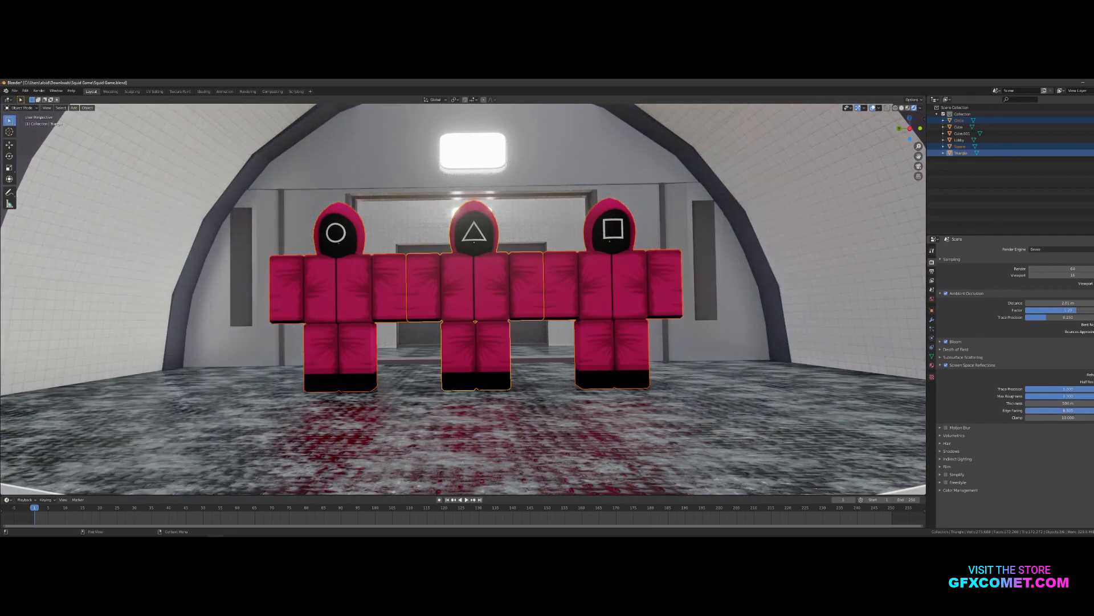
key("ctrl+z")
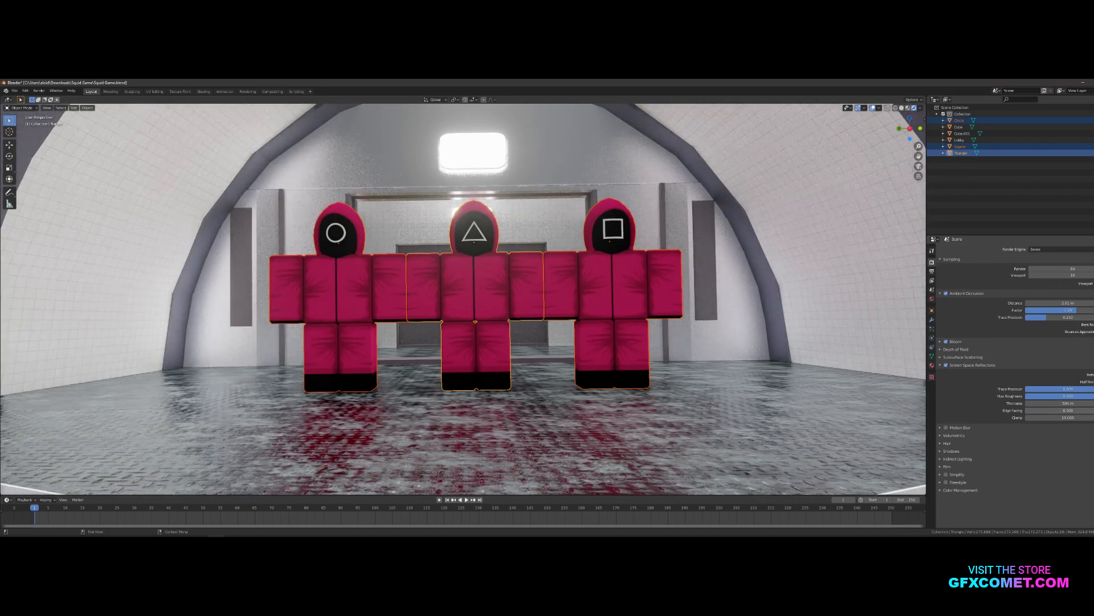
- Lower the clamp of the screen space reflections to 0
left_click_drag(1081, 417, 1032, 417)
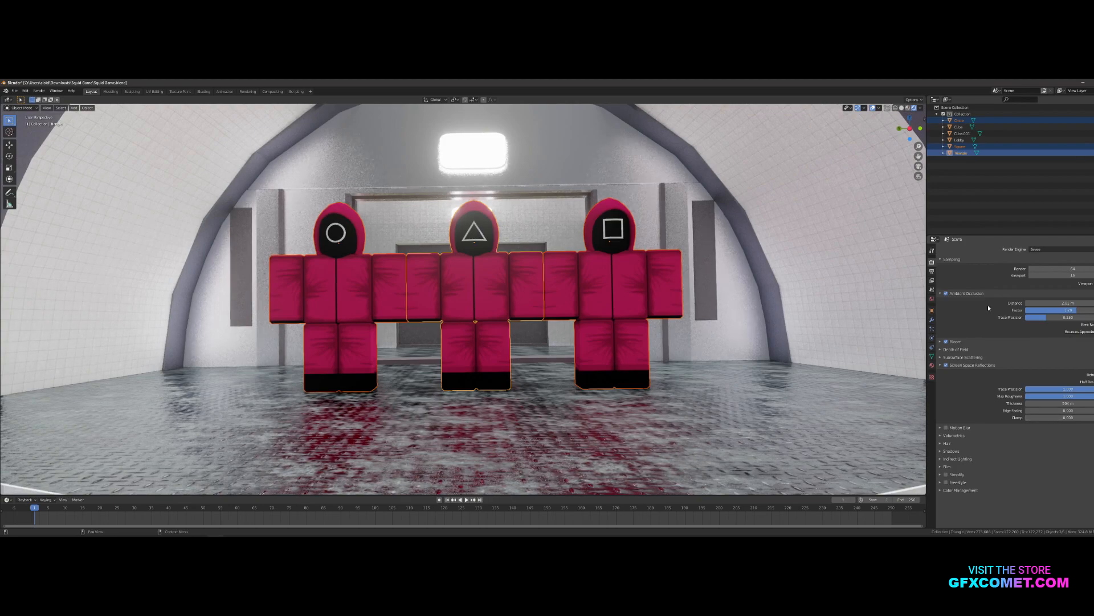
- Tune the SSGI add-on's lighting sliders and set its diffuse roughness to 1.000
key("n")
mouse_move(887, 310)
left_mouse_down()
mouse_move(867, 311)
mouse_move(904, 300)
mouse_move(873, 300)
left_mouse_up()
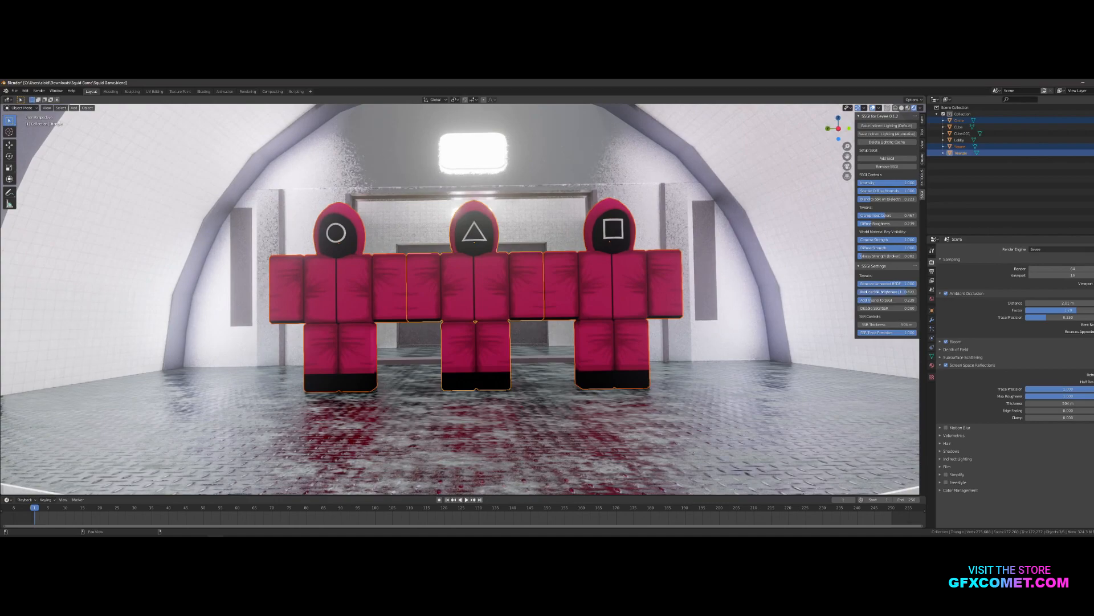
left_click_drag(897, 284, 916, 224)
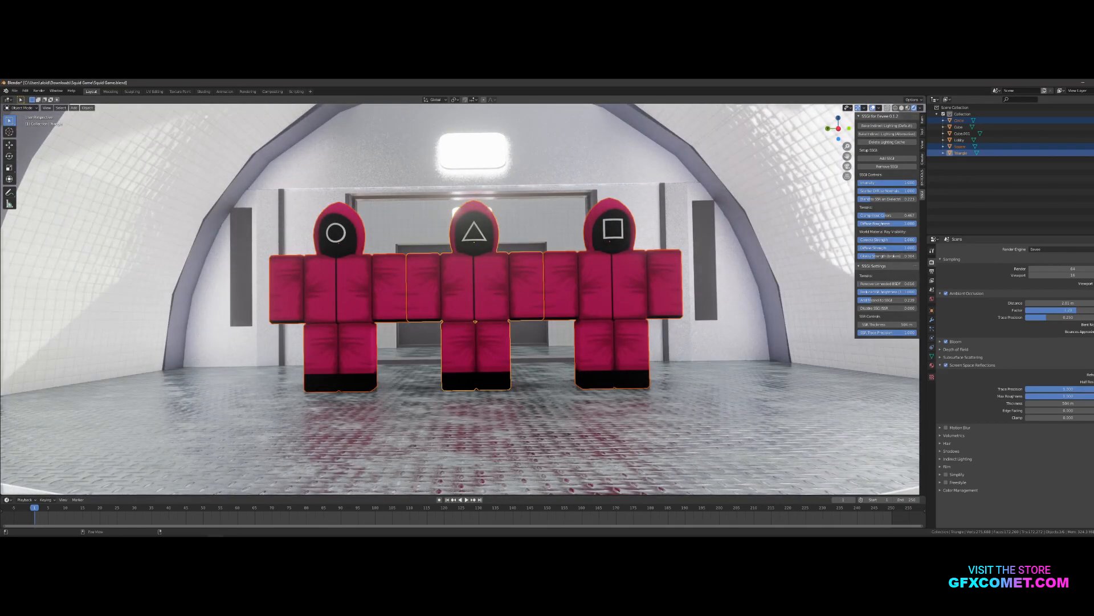
mouse_move(916, 224)
left_mouse_down()
mouse_move(860, 223)
mouse_move(916, 223)
left_mouse_up()
left_click_drag(916, 223, 859, 223)
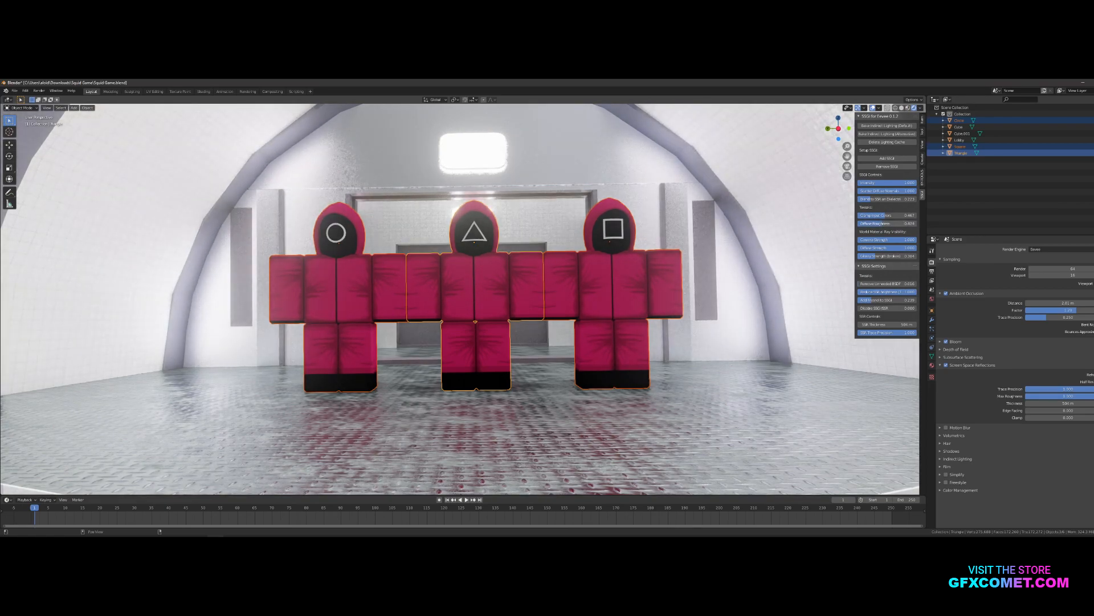
left_click_drag(886, 224, 916, 223)
- Select the lobby room and adjust its active material's metallic value, lowering the roughness to about 0.347
left_click(707, 214)
left_click(931, 364)
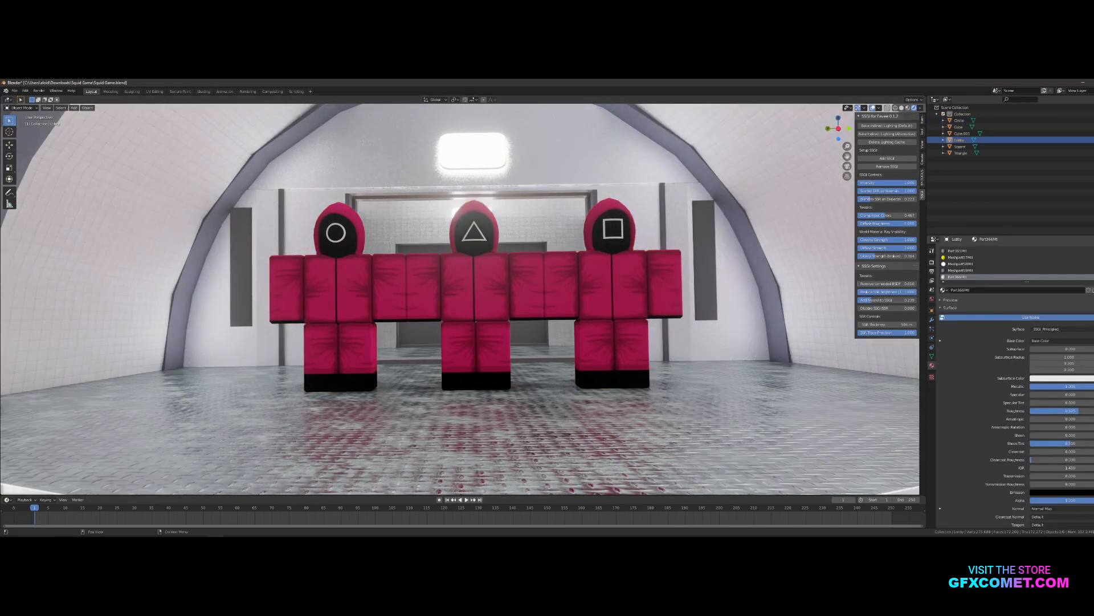
left_click_drag(1043, 386, 1054, 410)
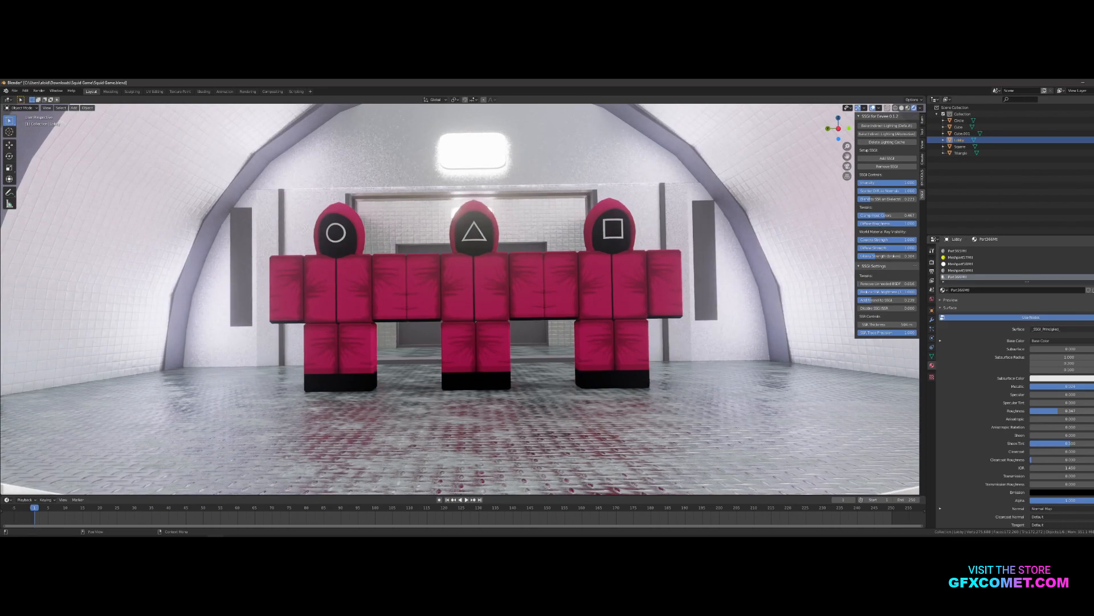
- Make the square guard's textured outfit material glossier by raising metallic and specular and lowering roughness
left_click(645, 295)
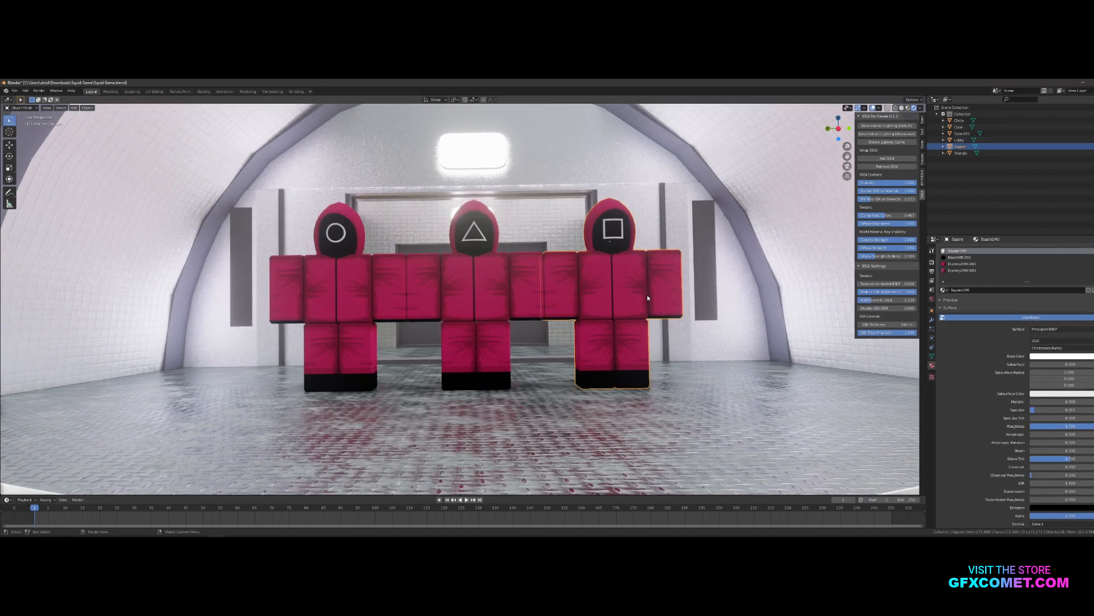
key("Tab")
left_click(612, 284)
key("Tab")
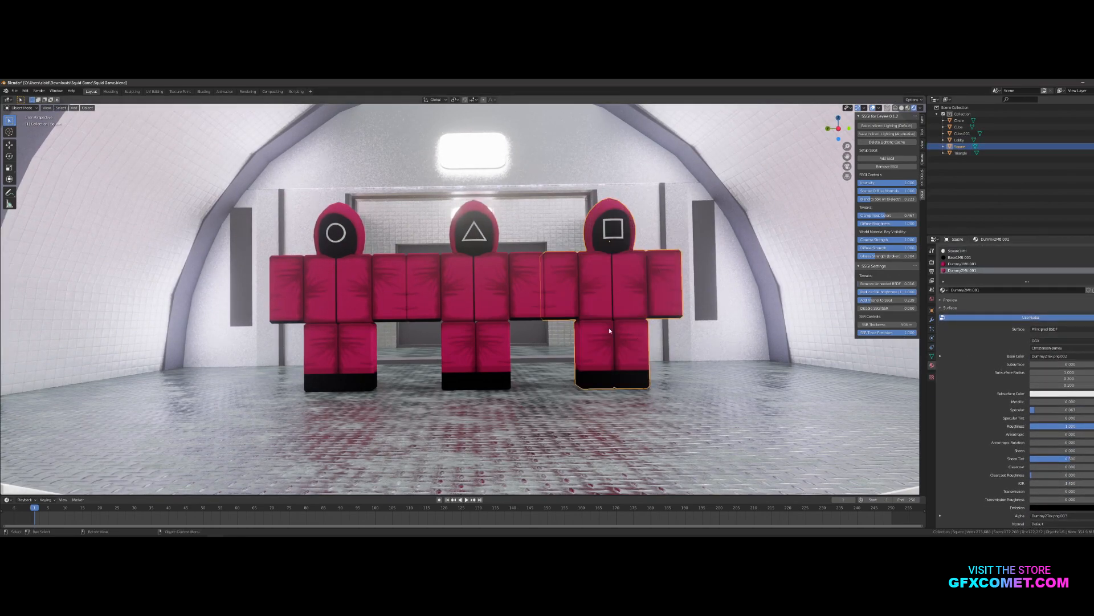
left_click_drag(1048, 401, 1052, 425)
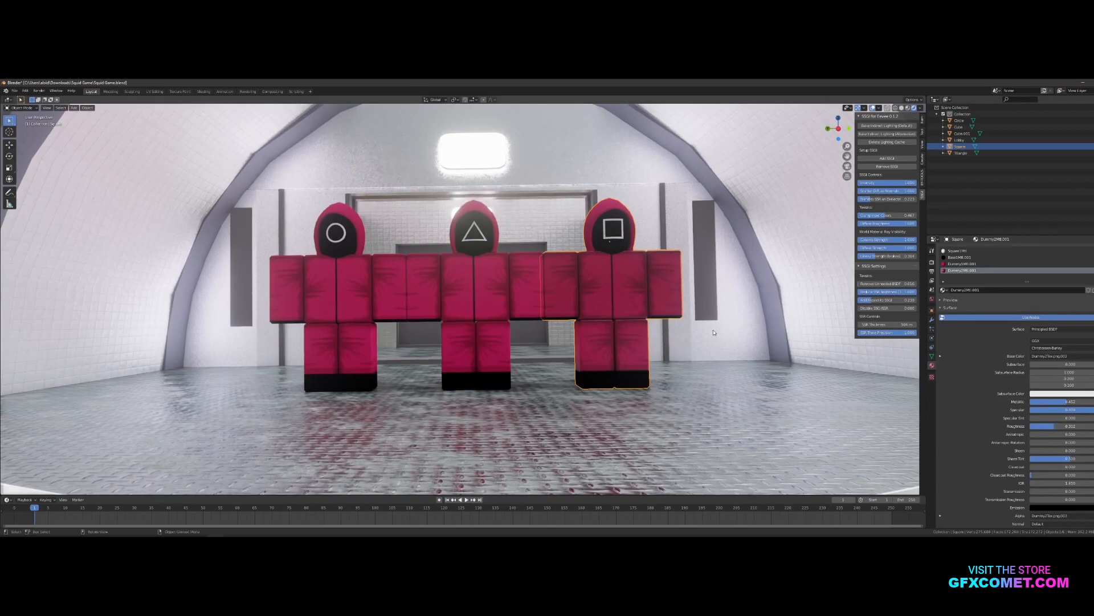
- Raise metallic and specular and lower roughness on the square guard's plain pink hood material
key("Tab")
key("Tab")
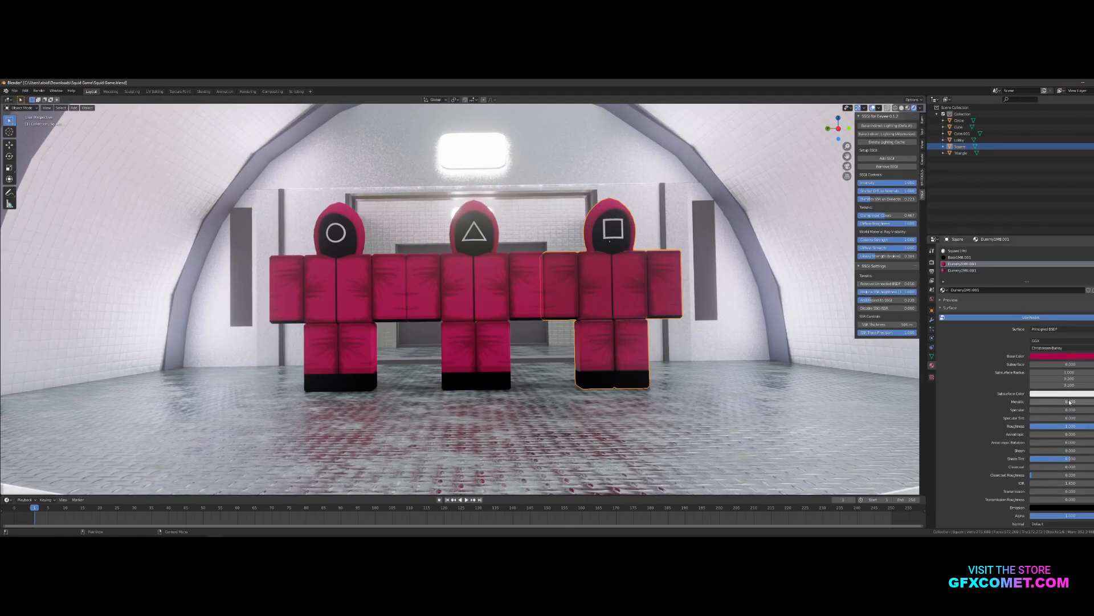
left_click_drag(1065, 410, 1063, 426)
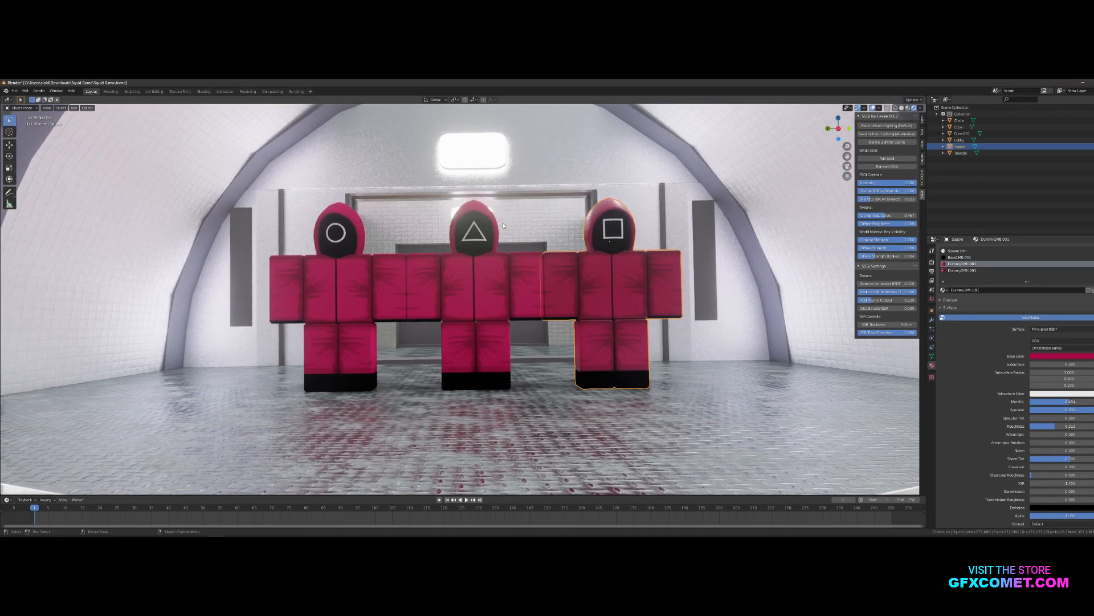
- Give the triangle and circle guards' hood materials the same glossy look with higher metallic and specular and lower roughness
left_click(961, 152)
left_click_drag(1034, 403, 1050, 426)
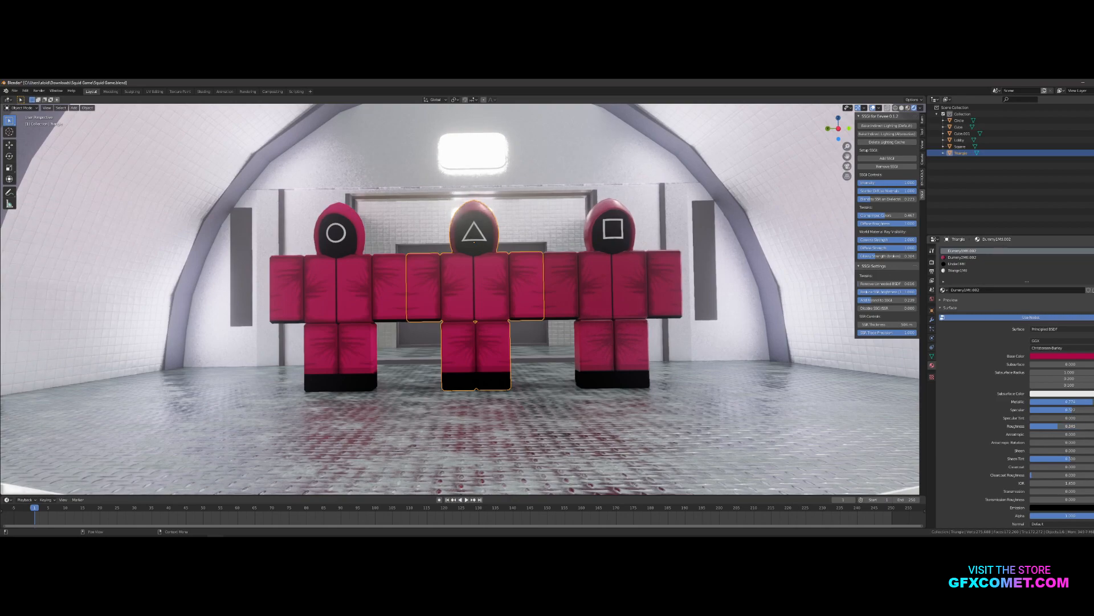
left_click(330, 211)
key("Tab")
left_click(330, 209)
key("Tab")
left_click_drag(1044, 403, 1054, 425)
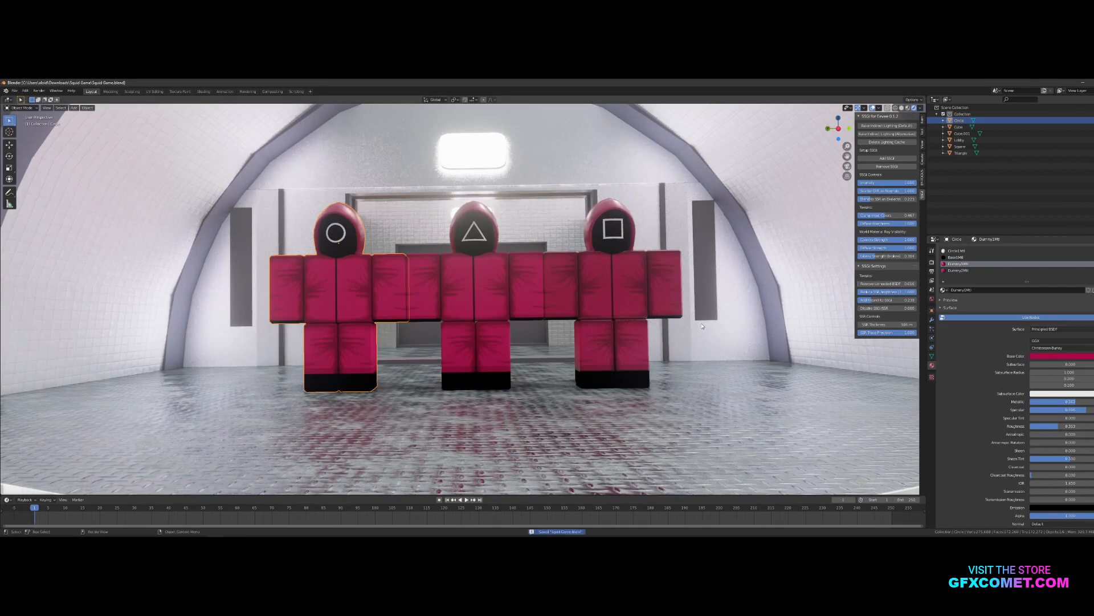
- Raise metallic and specular and lower roughness on the circle guard's textured outfit material
key("Tab")
left_click(363, 283)
key("Tab")
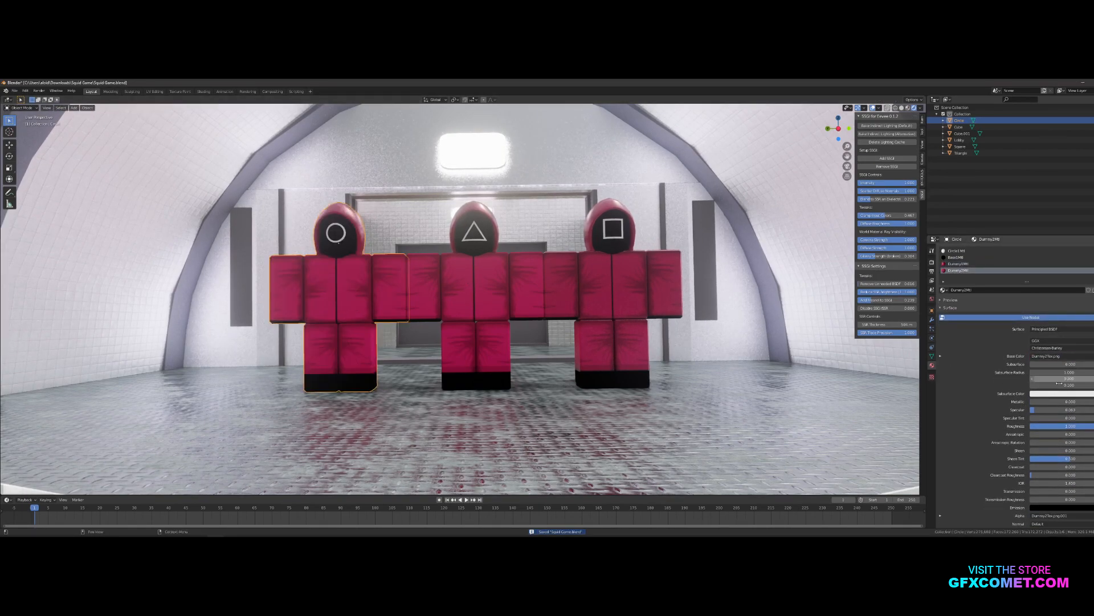
mouse_move(1045, 402)
left_mouse_down()
mouse_move(1093, 409)
mouse_move(1035, 426)
left_mouse_up()
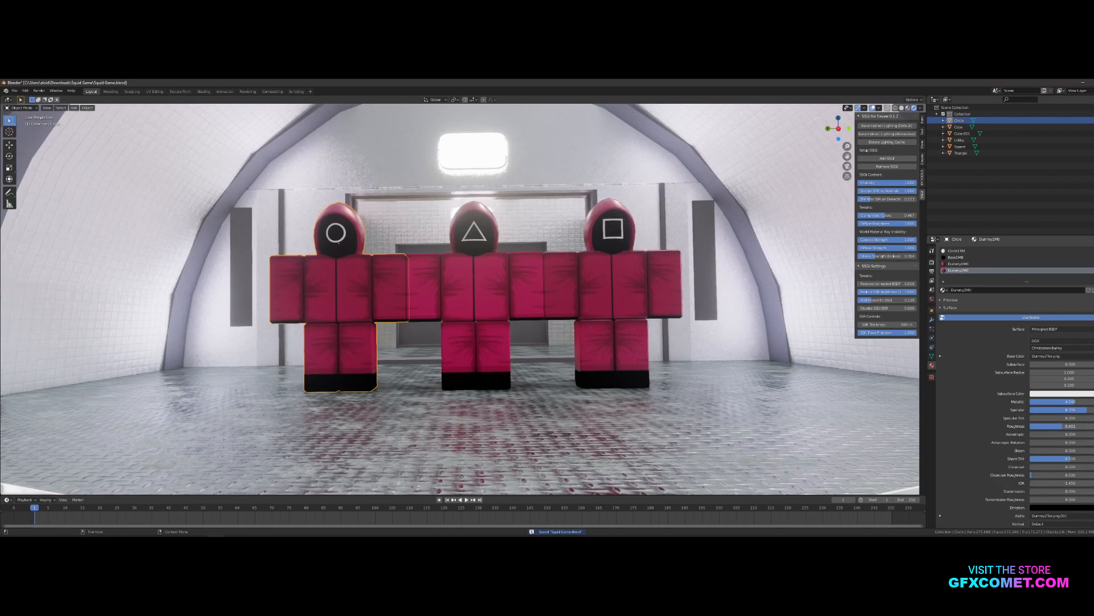
- Move the triangle guard forward along the X axis so it stands in front of the other two guards
left_click(504, 296)
left_click(614, 290)
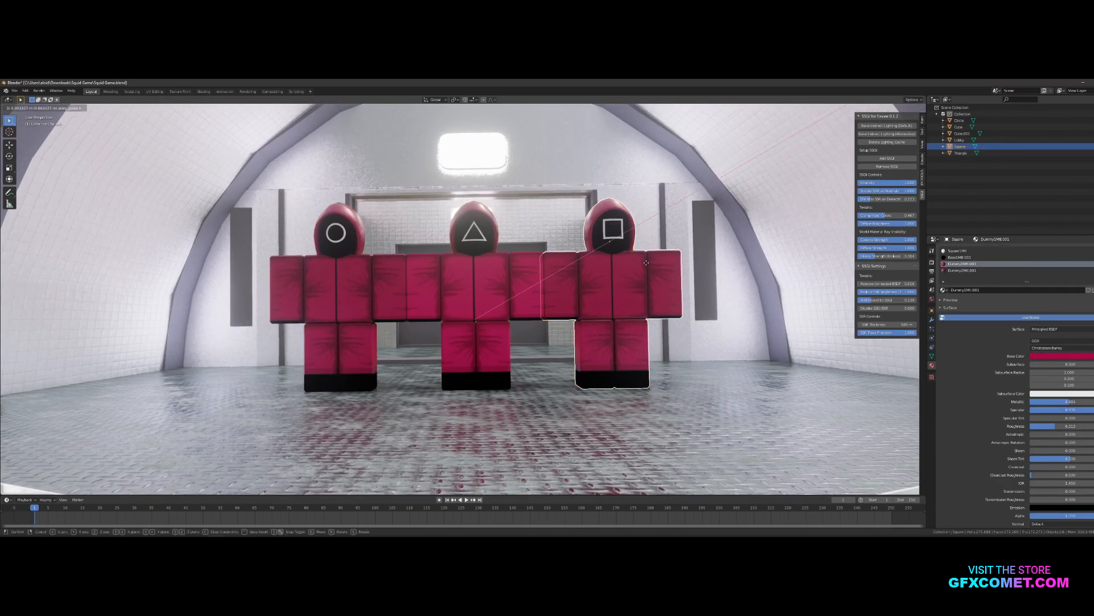
left_click(523, 281)
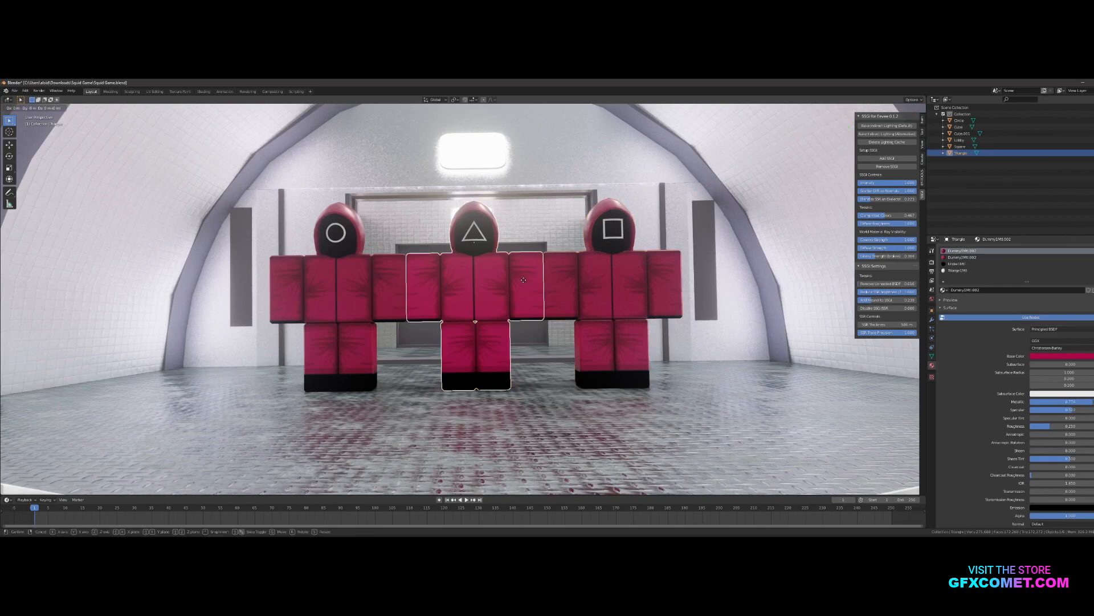
key("g")
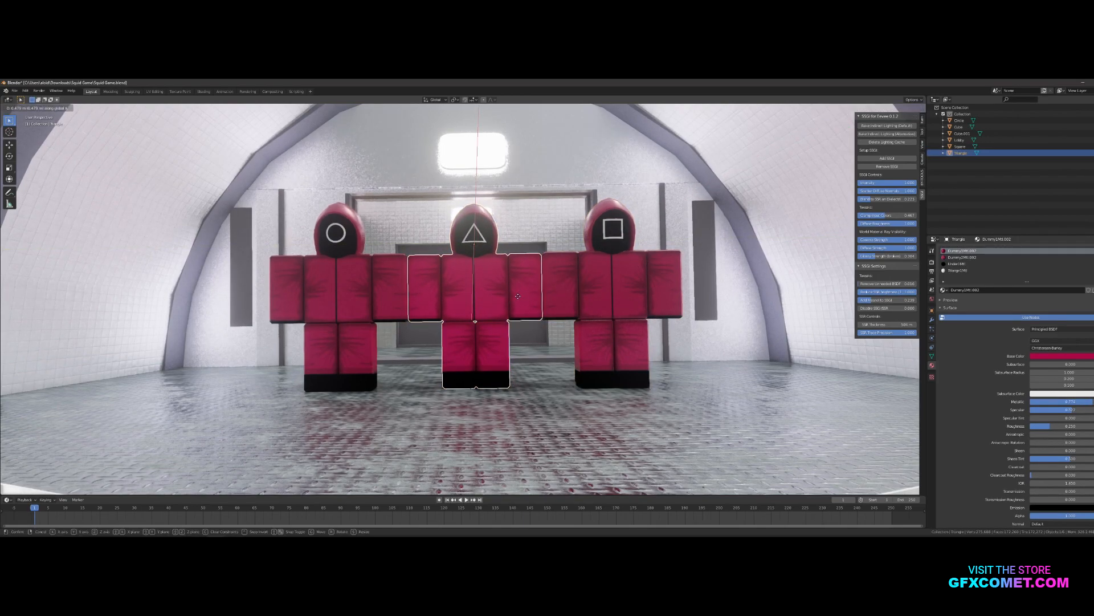
key("x")
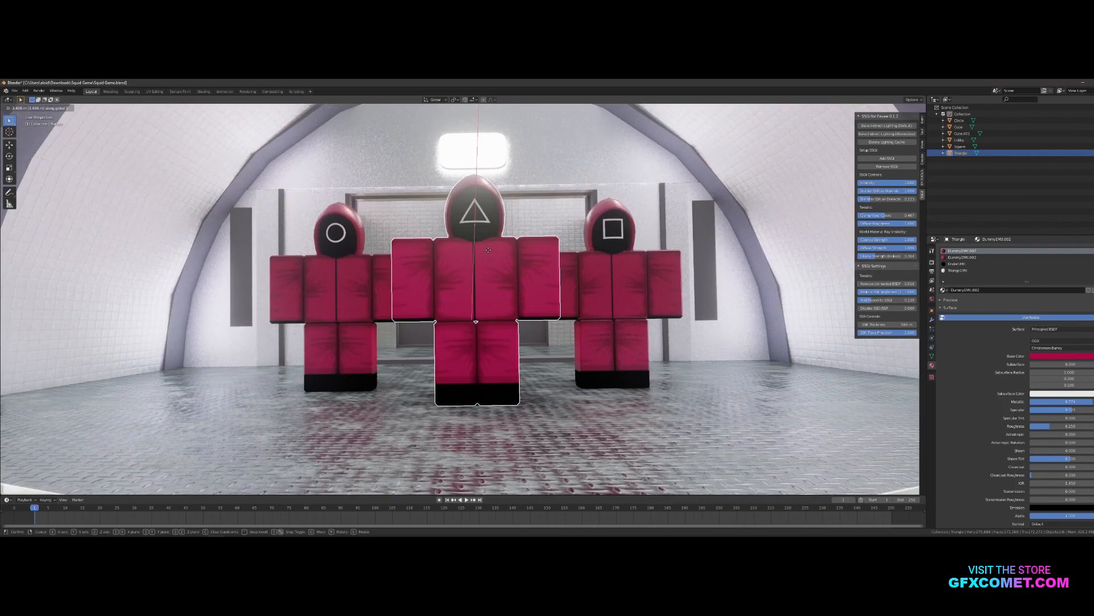
left_click(492, 253)
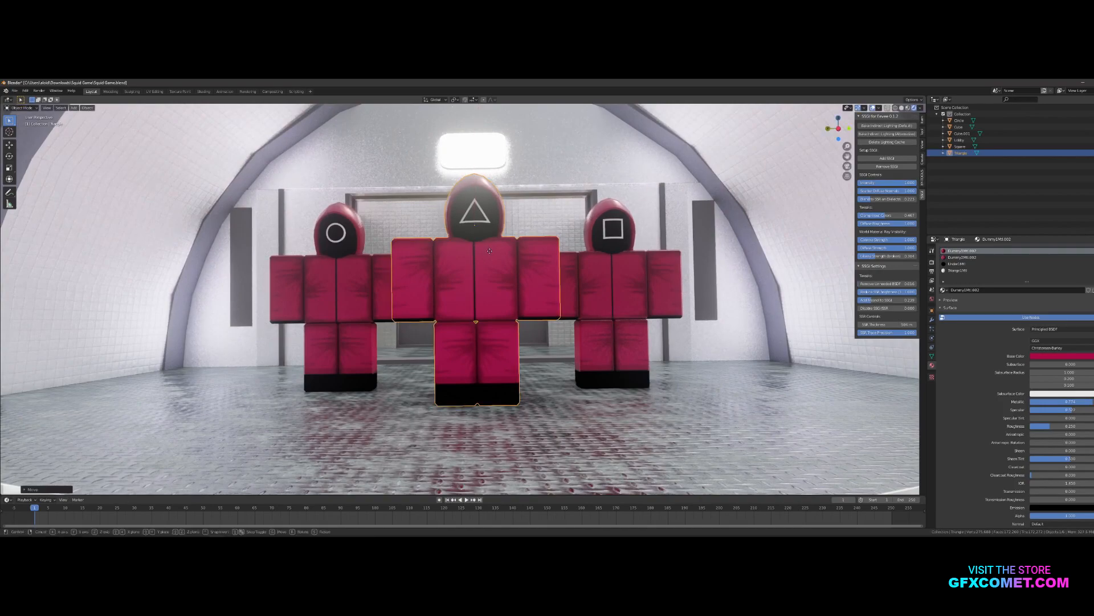
- Move the square and circle guards outward along the Y axis to leave a gap on both sides of the triangle guard
left_click(626, 265)
key("g")
key("y")
left_click(689, 266)
left_click(373, 275)
key("g")
key("y")
left_click(614, 263)
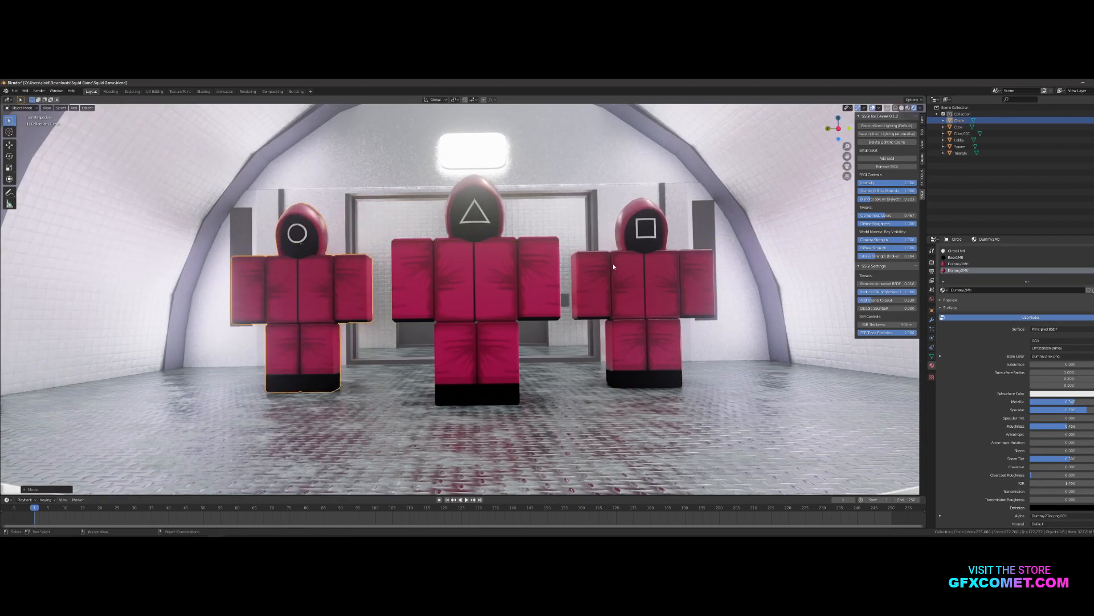
- Add a camera to the scene and align it to the current front view of the guards
left_click(768, 268)
scroll(770, 268, "up", 2)
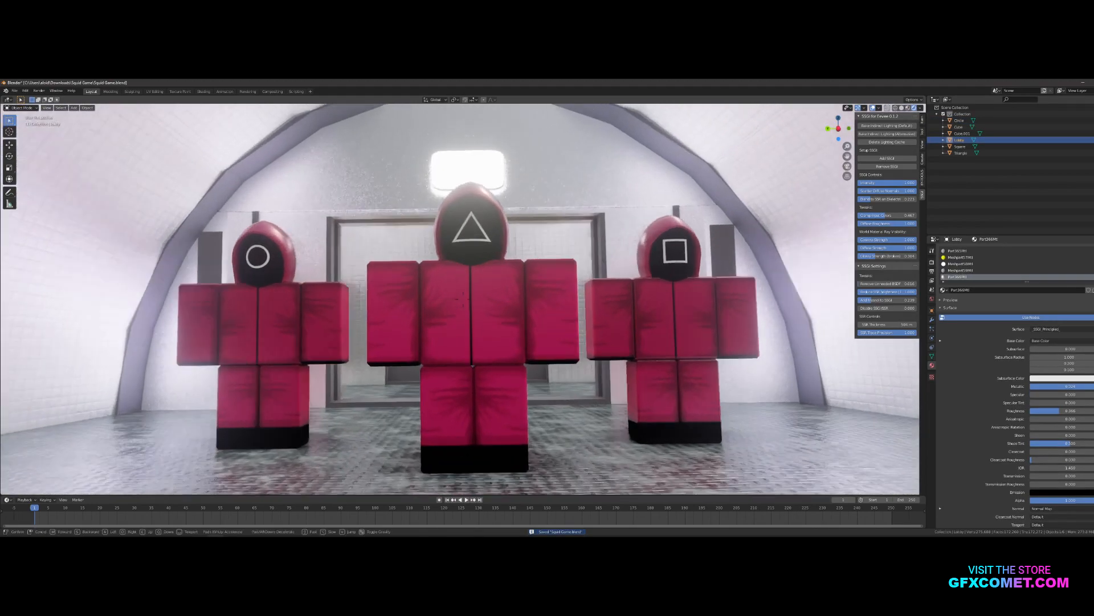
scroll(365, 292, "down", 3)
middle_click_drag(360, 291, 356, 298)
key("shift+a")
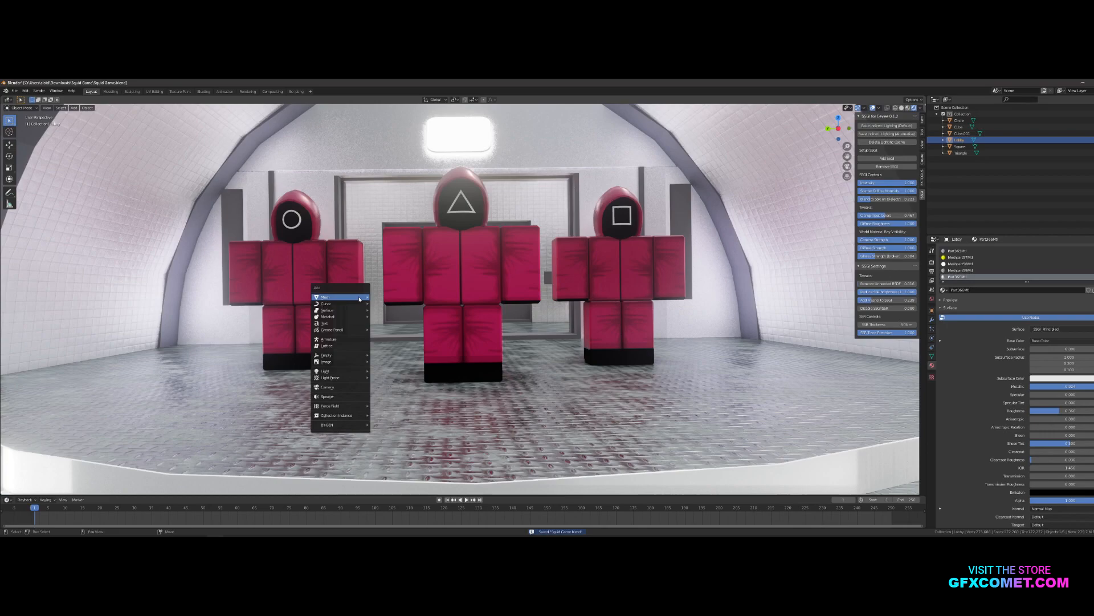
left_click(329, 387)
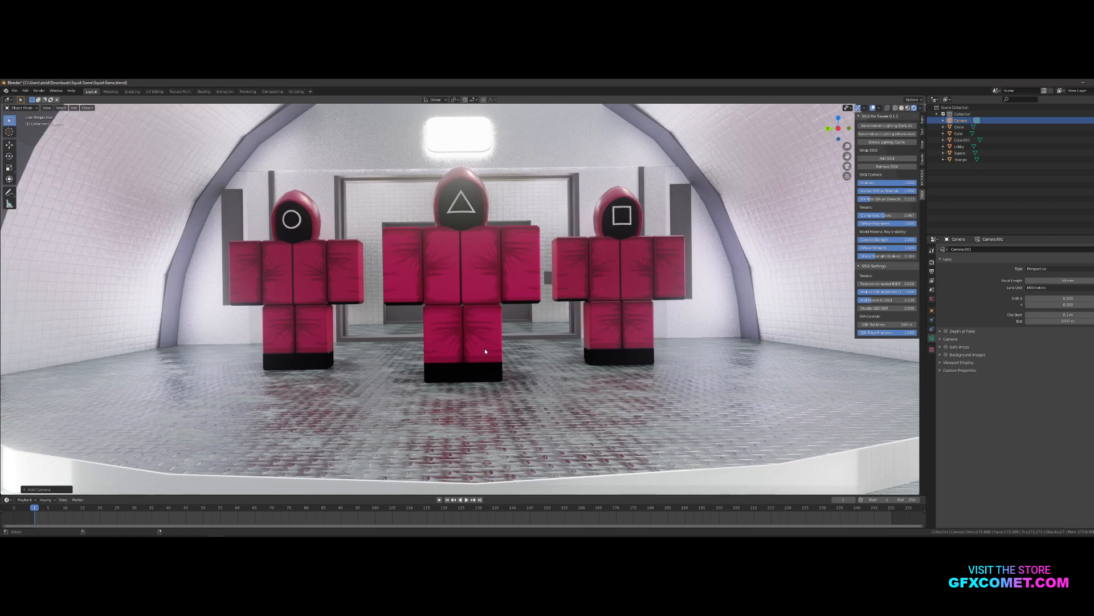
key("ctrl+alt+KP_0")
- Fly the camera back and forth until the three guards fill the frame
key("shift+grave")
key("s")
left_click(477, 294)
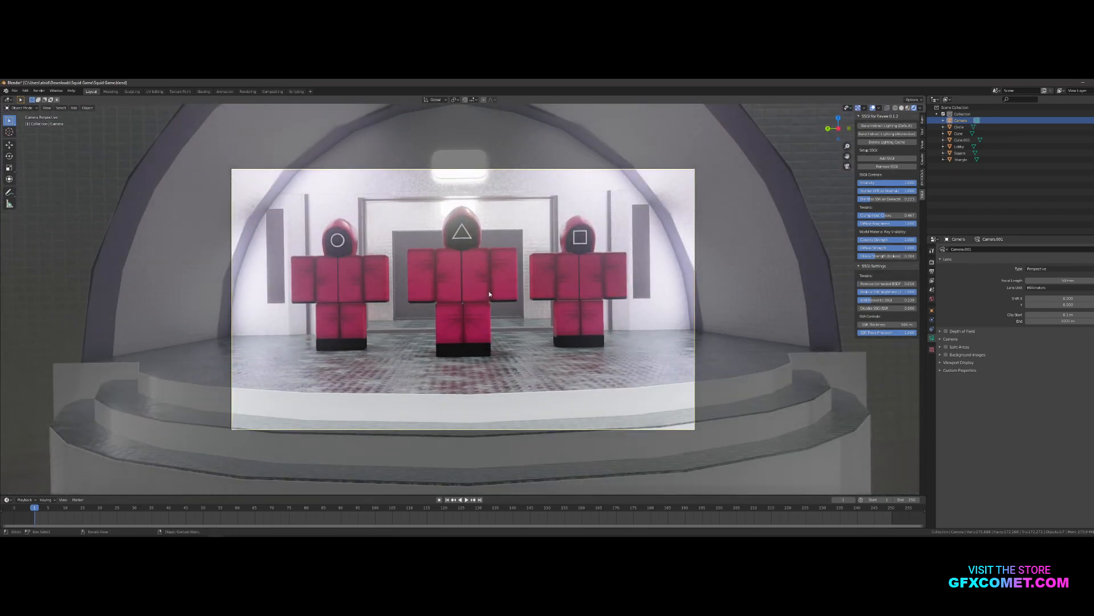
scroll(488, 292, "up", 2)
key("shift+grave")
key("w")
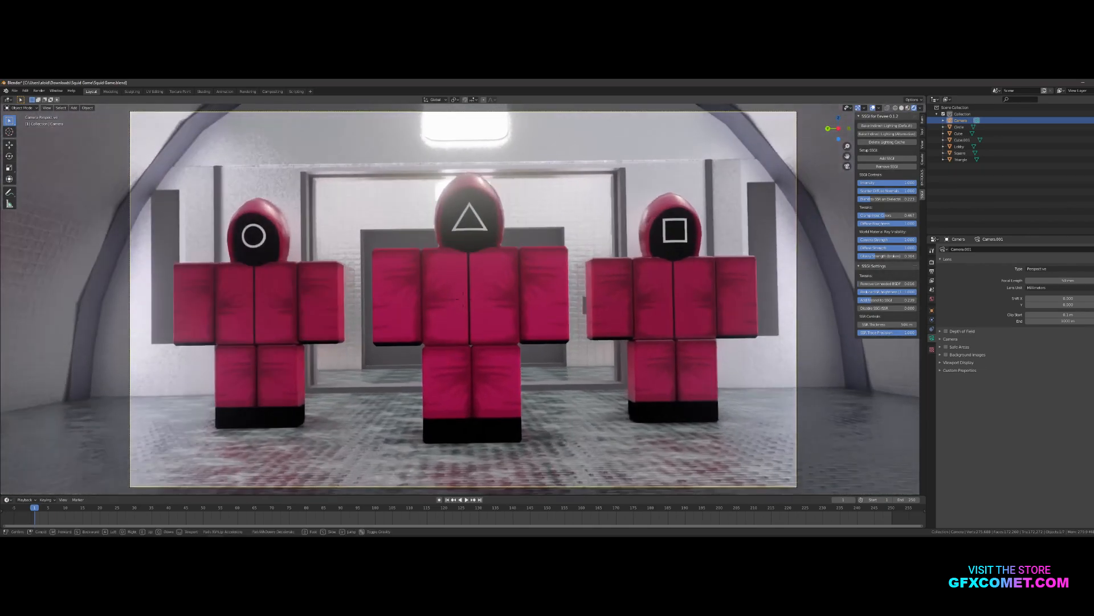
key("s")
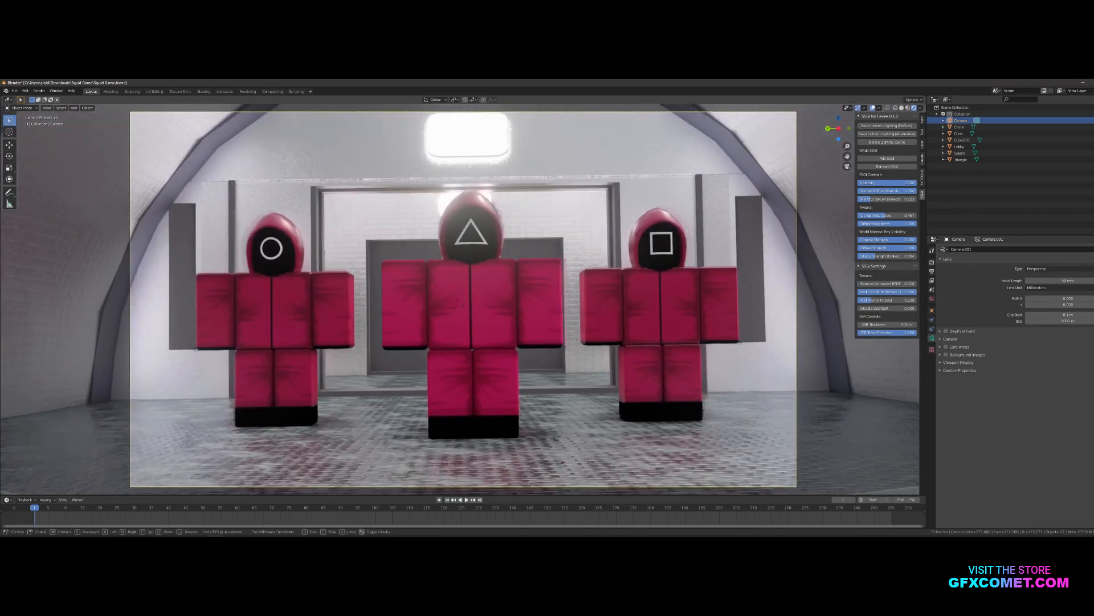
key("w")
left_click(463, 298)
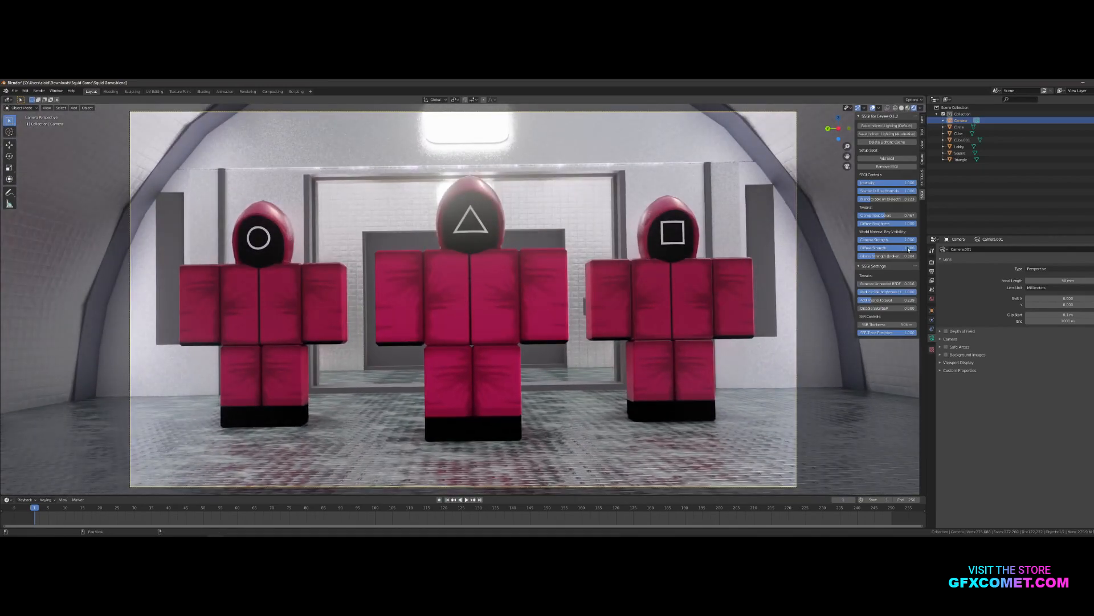
- Lower the camera's focal length for a wider view and fly the camera to reframe the three guards
left_click_drag(1068, 281, 1051, 280)
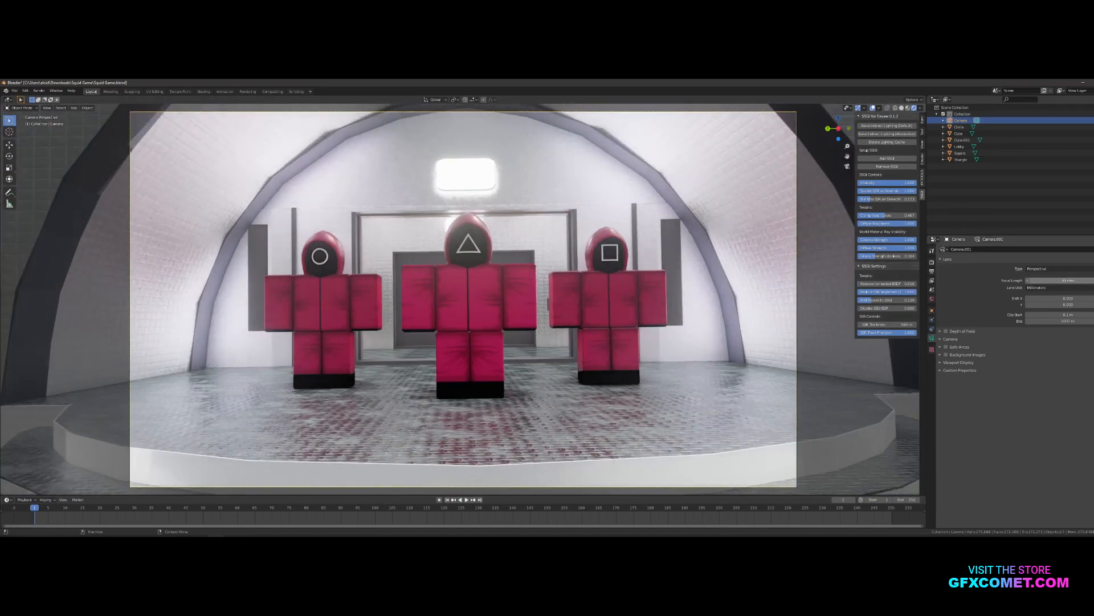
key("shift+grave")
key("w")
key("s")
key("s")
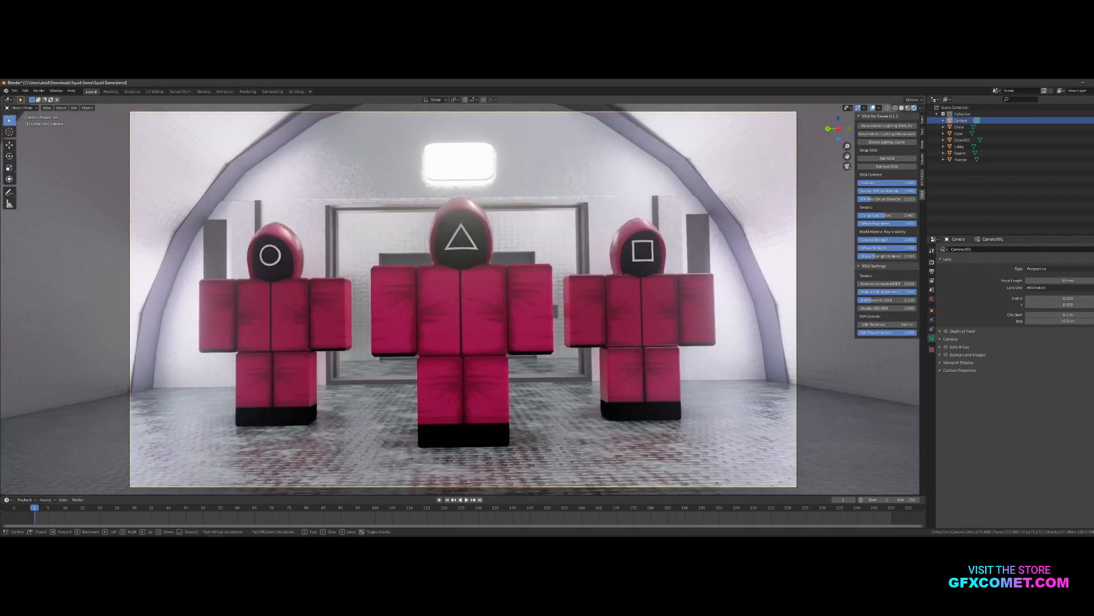
key("w")
key("s")
key("s")
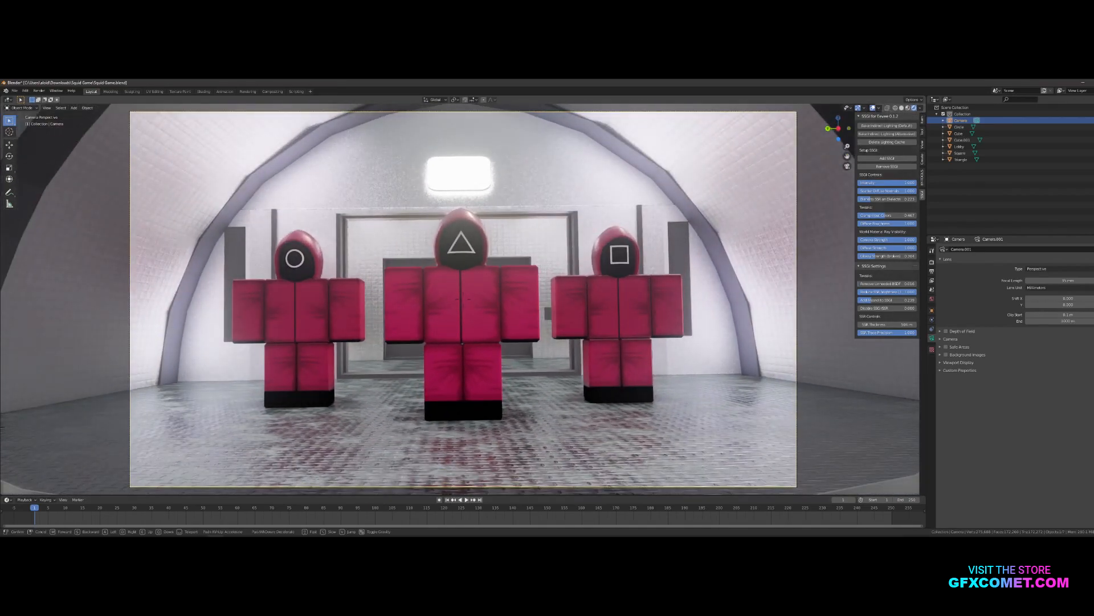
key("w")
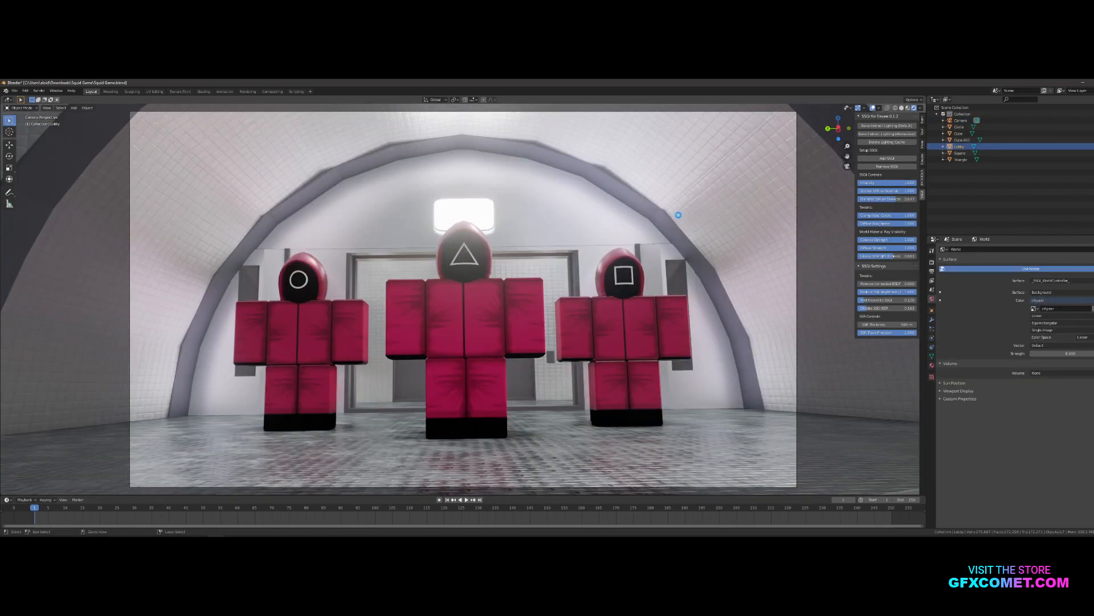
- Save the project and render the camera view as a still image
key("ctrl+s")
left_click(39, 90)
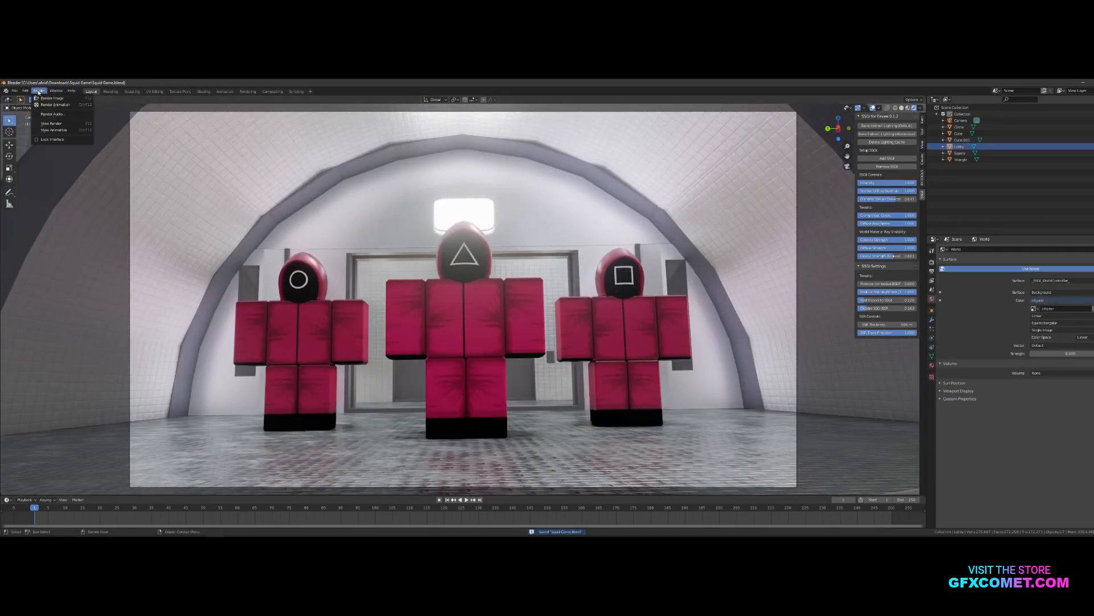
left_click(46, 98)
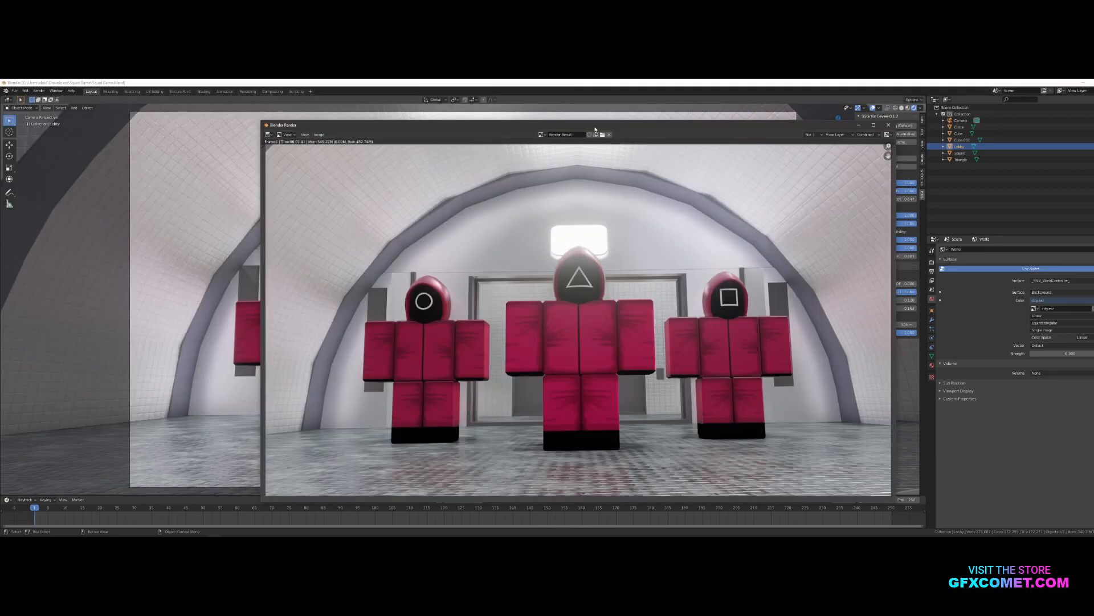
left_click_drag(636, 123, 597, 110)
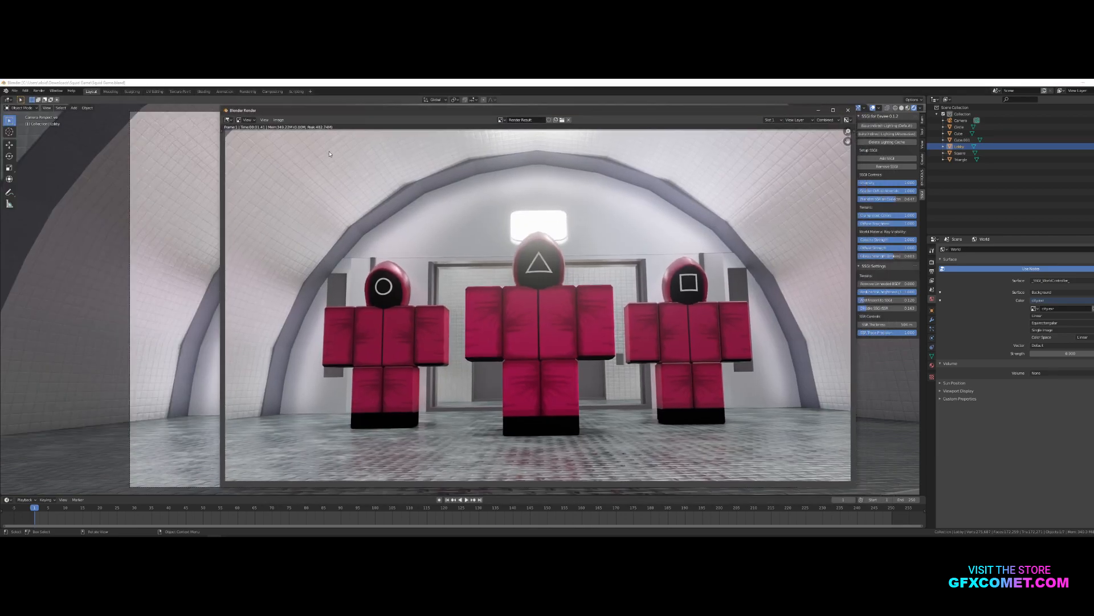
- Save the rendered image and switch to Photoshop to create a 1920 × 1080 pixel document at 100 pixels per inch
left_click(278, 120)
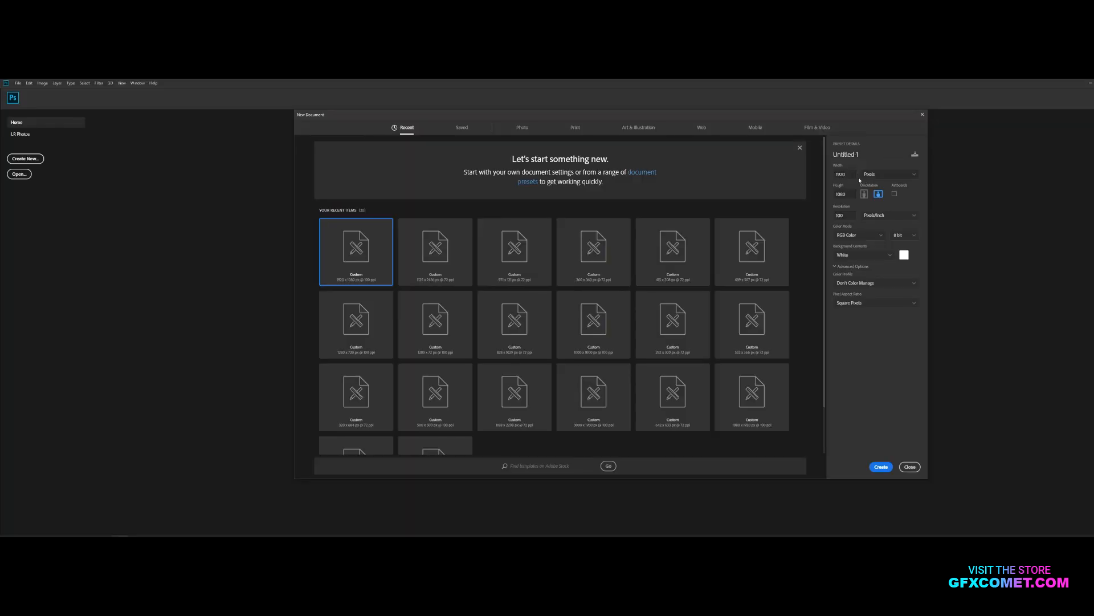
double_click(847, 176)
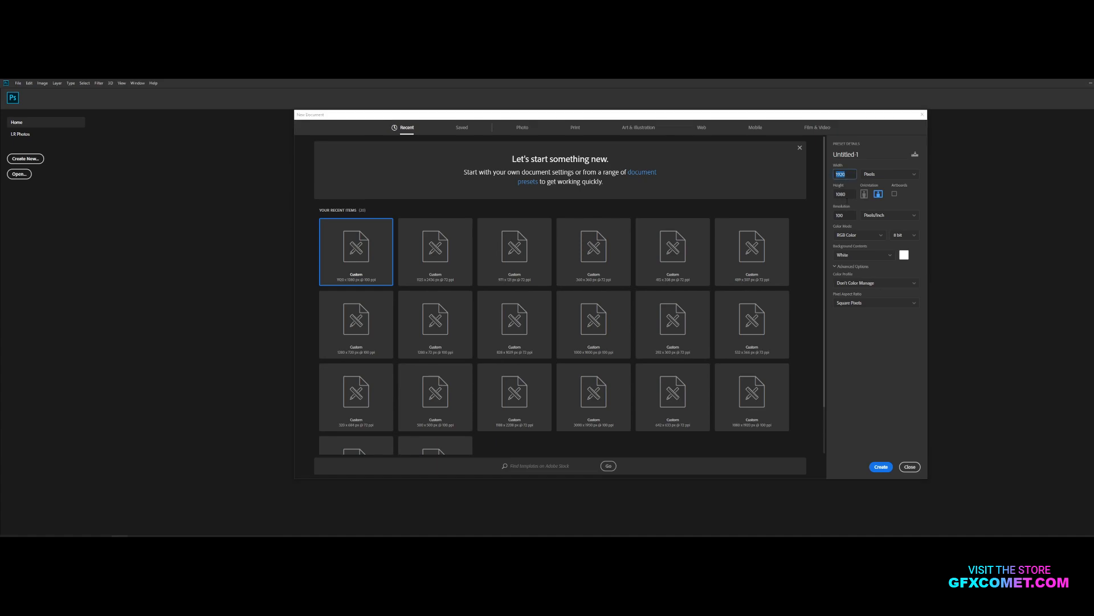
left_click(881, 466)
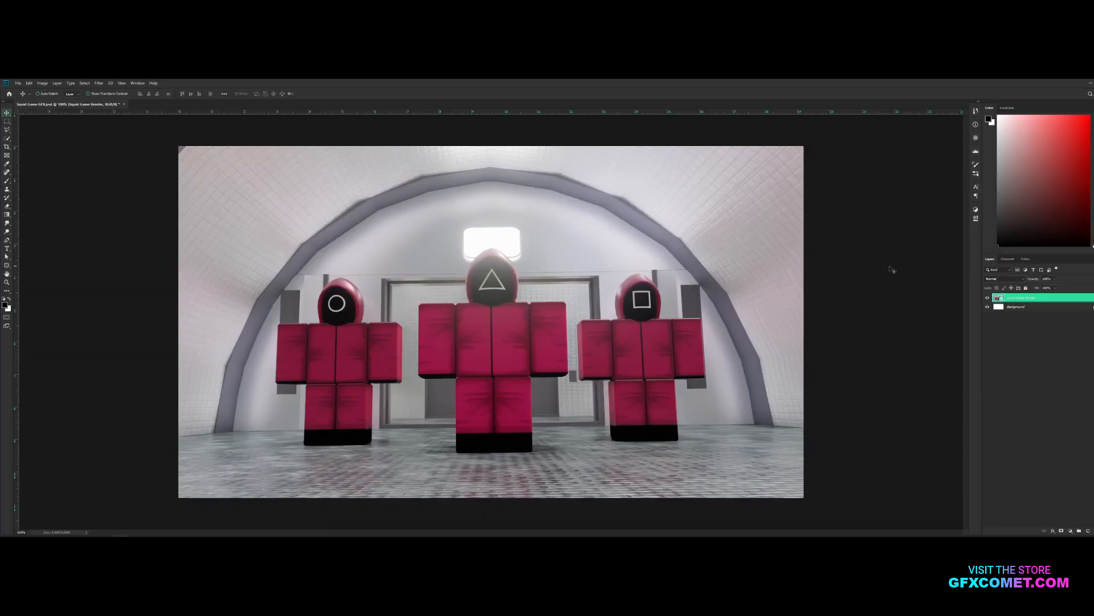
- Duplicate the render layer into a group and adjust its tone, texture and vibrance with the Camera Raw Filter
key("ctrl+j")
key("ctrl+g")
left_click(99, 83)
left_click(115, 122)
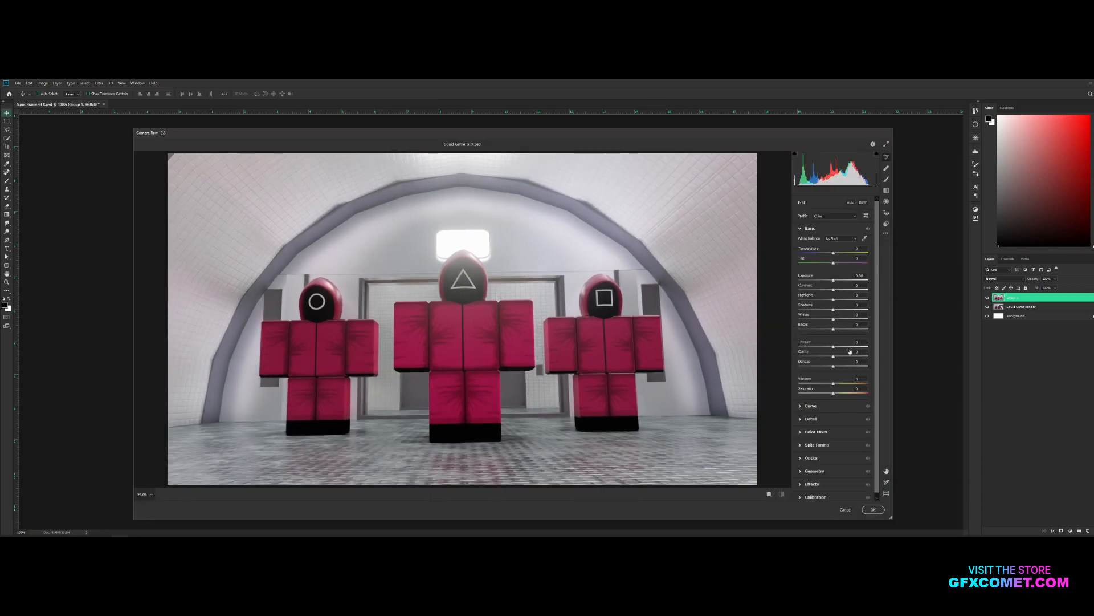
left_click_drag(836, 347, 837, 385)
left_click_drag(831, 282, 839, 330)
- Add moderate noise reduction, apply the Camera Raw edits and compare the image with and without the edited layer
left_click(811, 419)
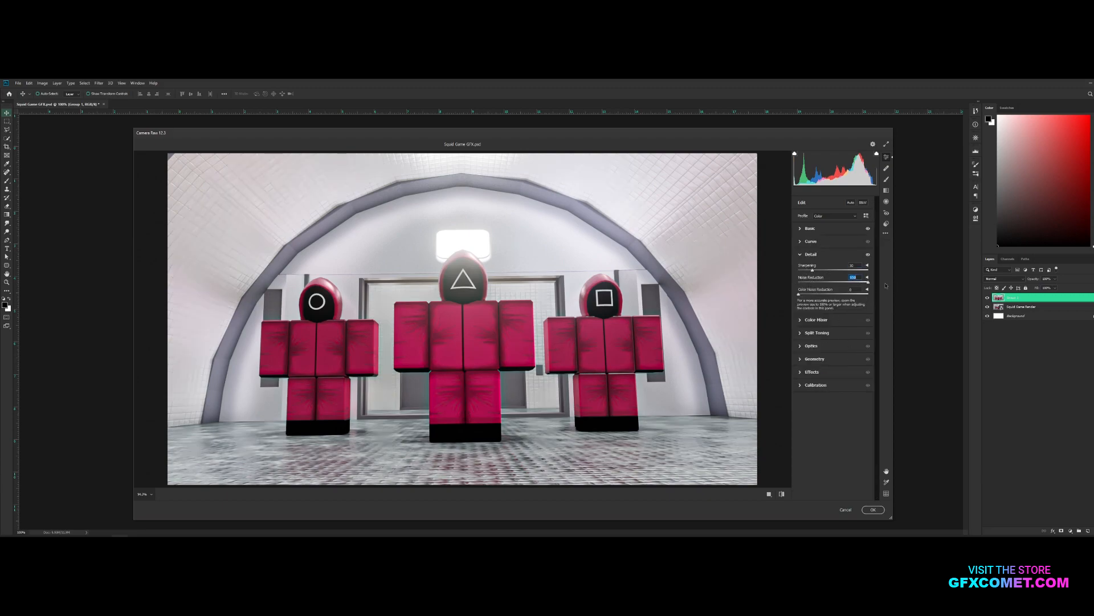
left_click_drag(799, 282, 828, 288)
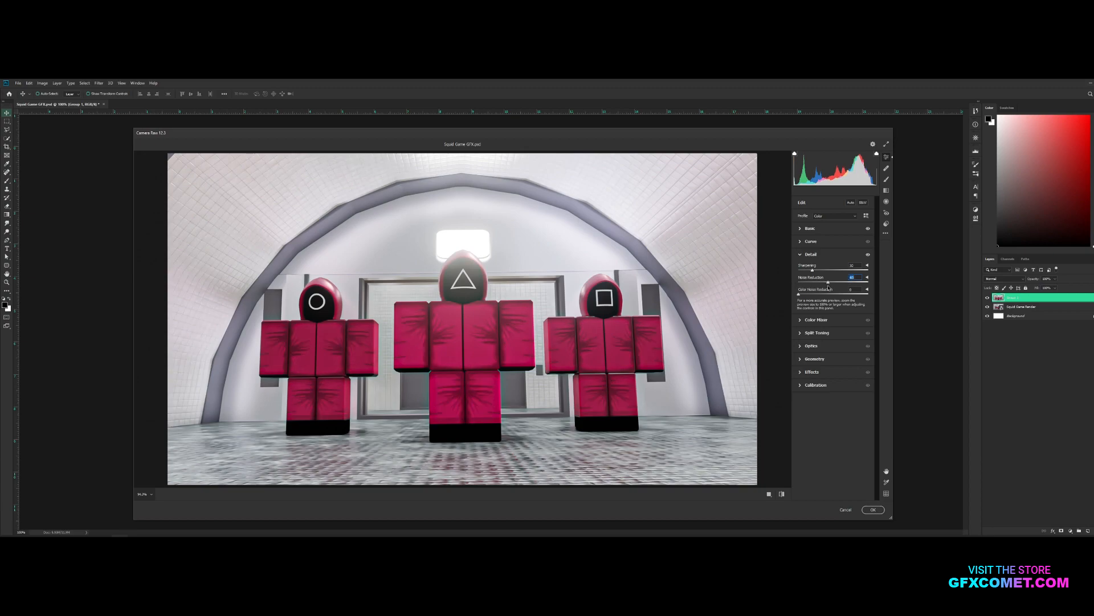
left_click(816, 346)
mouse_move(833, 324)
left_mouse_down()
mouse_move(807, 324)
mouse_move(833, 324)
left_mouse_up()
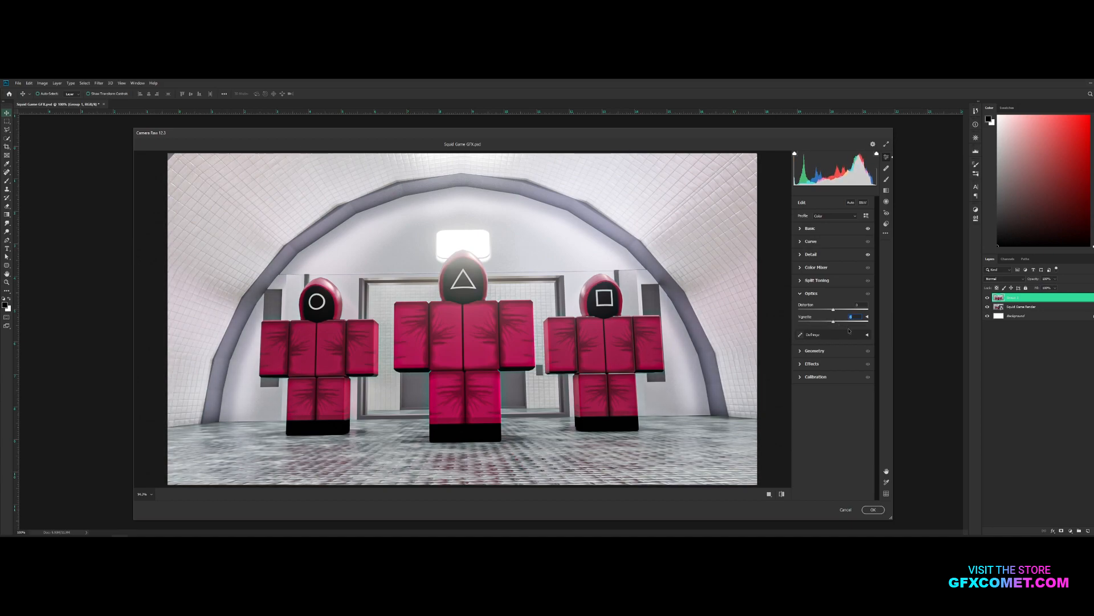
left_click(874, 510)
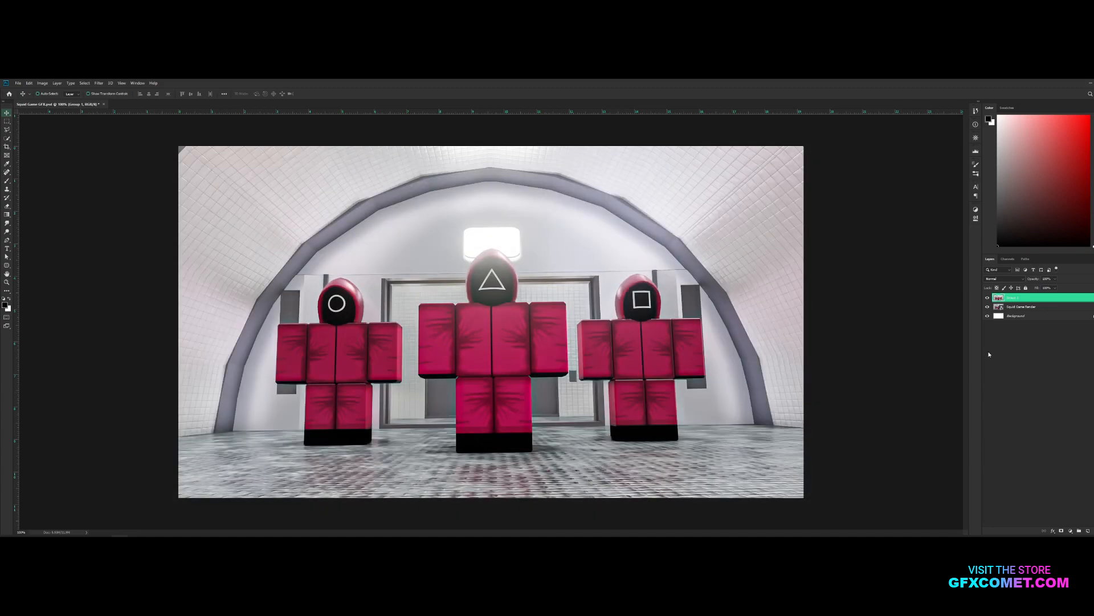
left_click(987, 298)
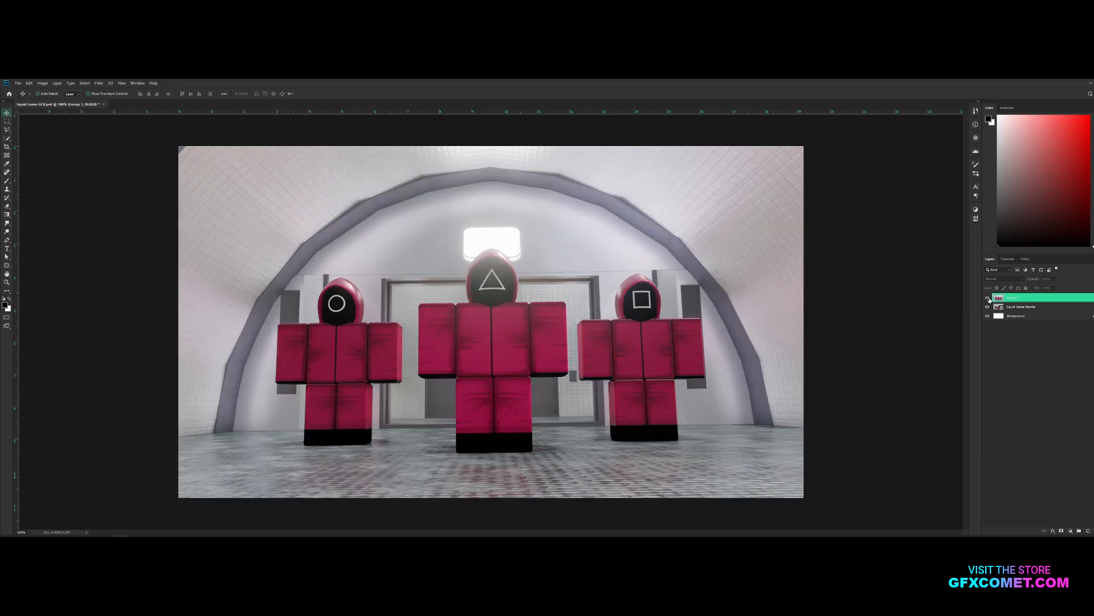
left_click(988, 297)
- Add a Color Lookup adjustment layer with the Fuji F125 Kodak look and lower its opacity
left_click(1070, 530)
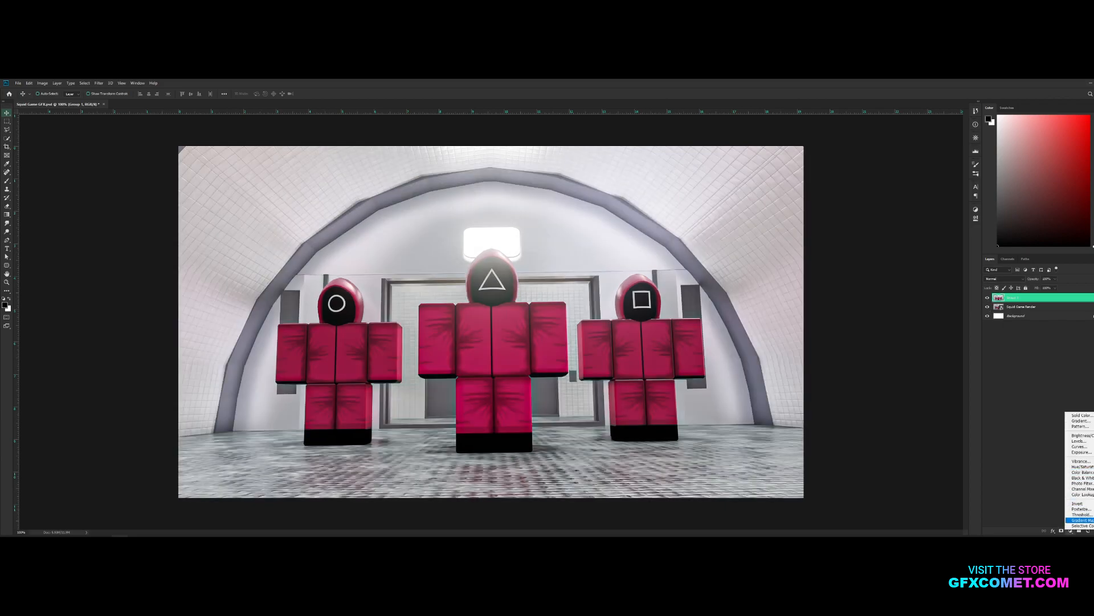
left_click(1082, 494)
scroll(864, 227, "down", 5)
scroll(864, 228, "down", 5)
scroll(864, 228, "down", 4)
scroll(864, 228, "down", 2)
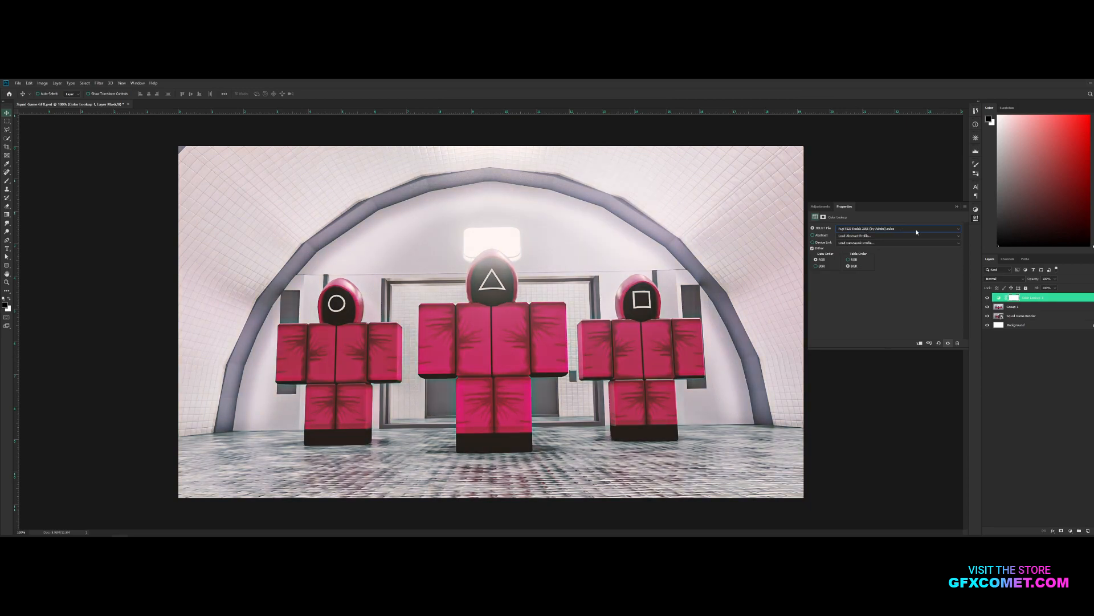
left_click_drag(783, 278, 785, 279)
- Duplicate the Color Lookup layer, set the copy's opacity to 100% and its blend mode to Soft Light
key("ctrl+j")
key("0")
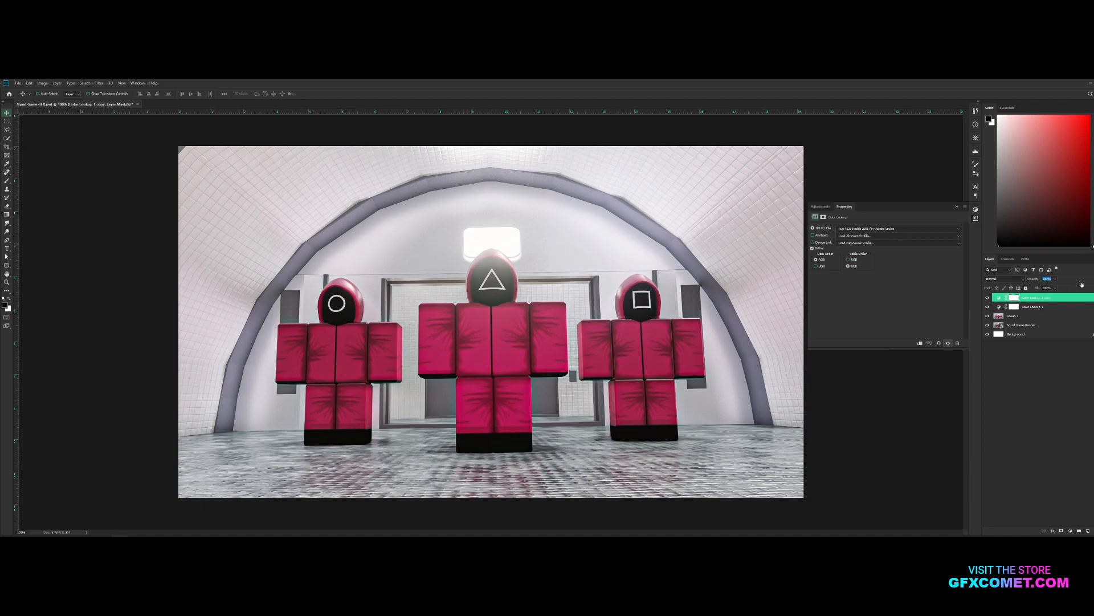
left_click(1006, 279)
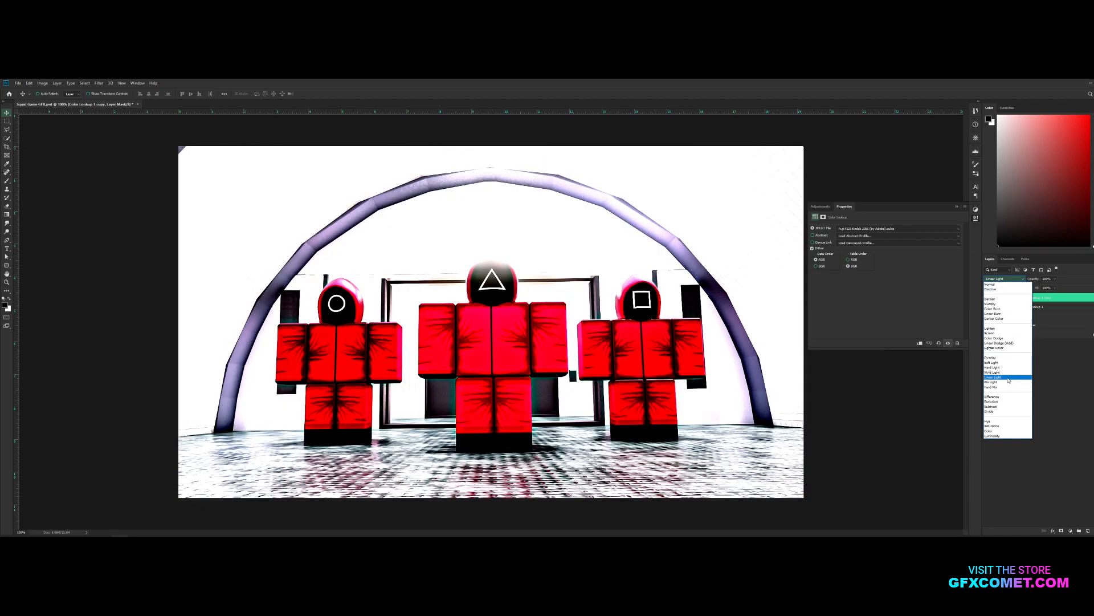
left_click(1011, 365)
- Cycle through the 3D LUT presets on the Color Lookup copy and choose Crisp_Winter.look
left_click(921, 232)
left_click(923, 230)
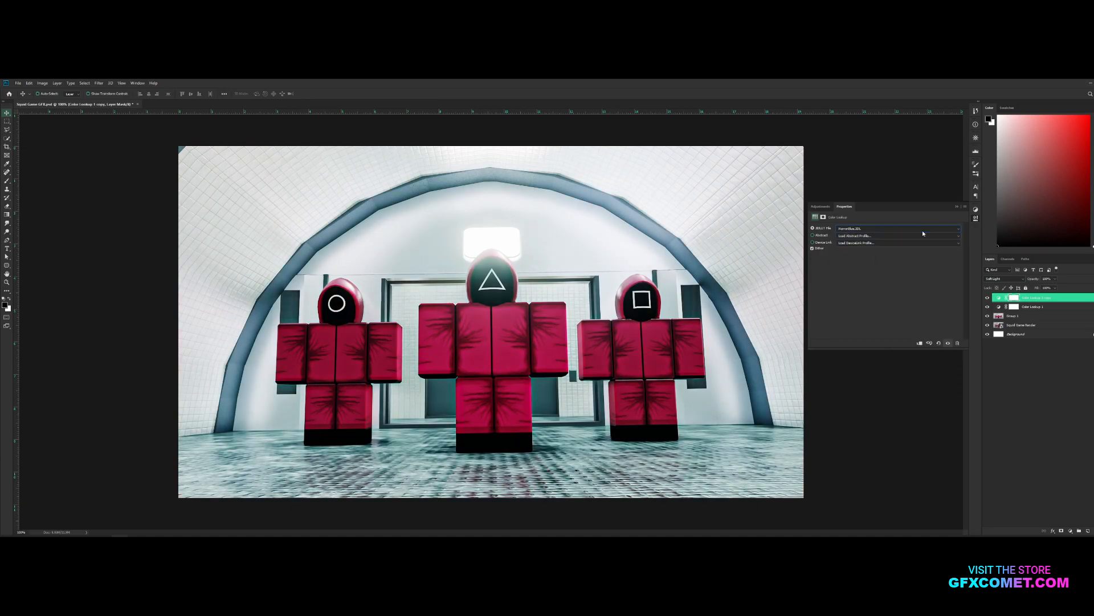
scroll(923, 230, "down", 4)
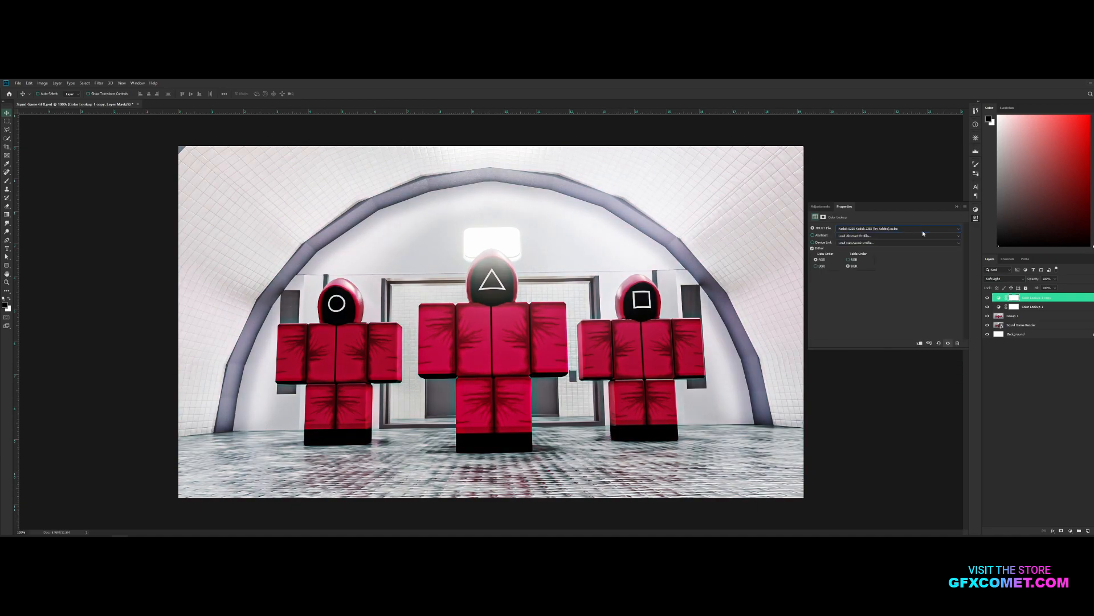
scroll(923, 232, "down", 2)
scroll(924, 233, "down", 4)
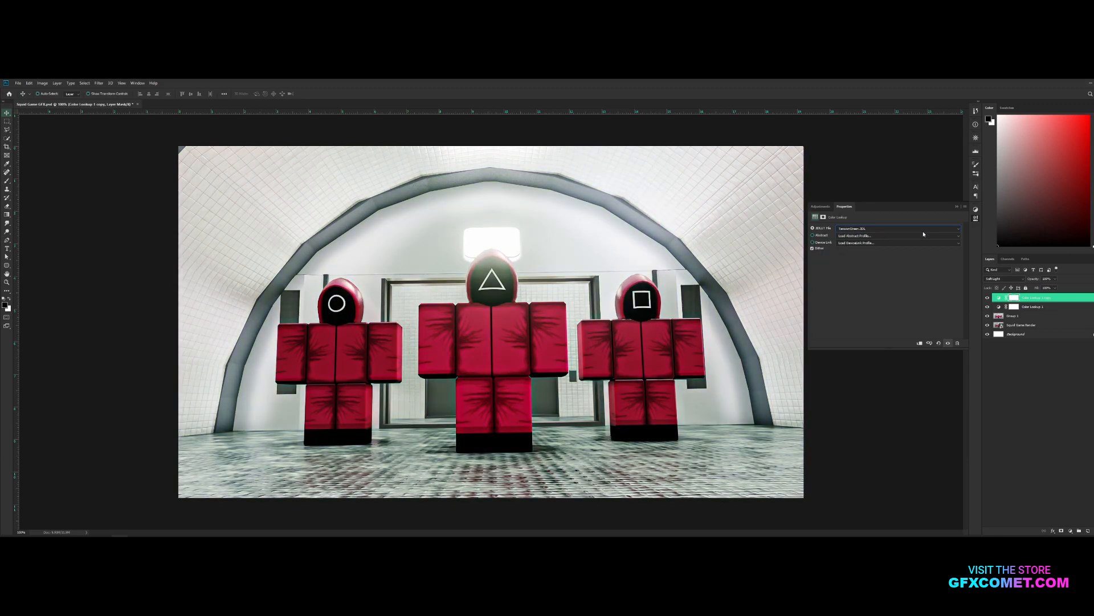
left_click(924, 232)
left_click(877, 256)
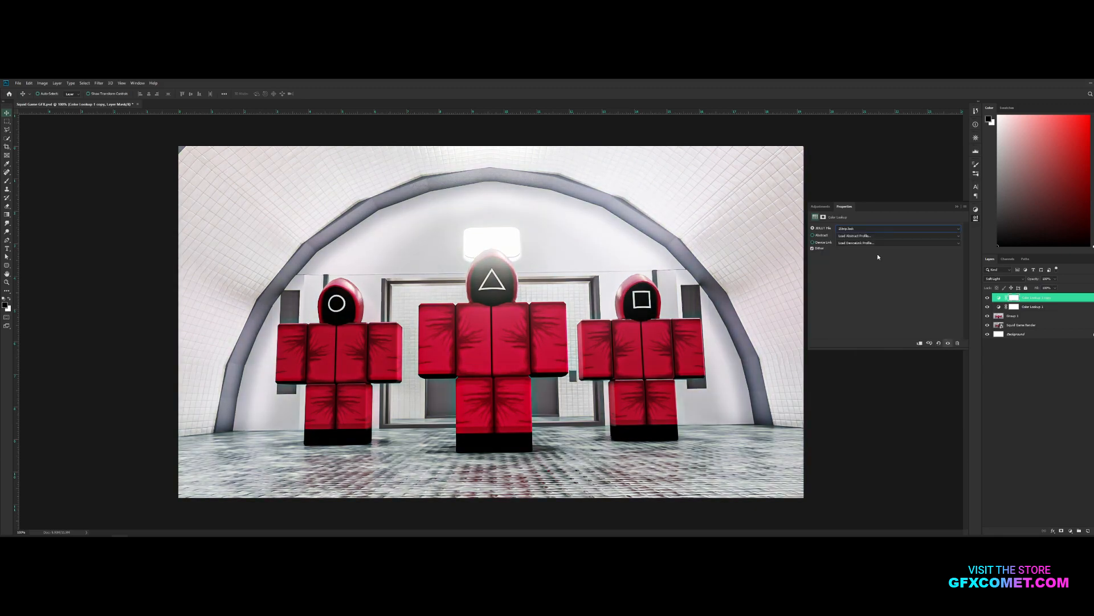
key("Down")
key("Down")
key("Down")
key("Down")
key("Down")
key("Down")
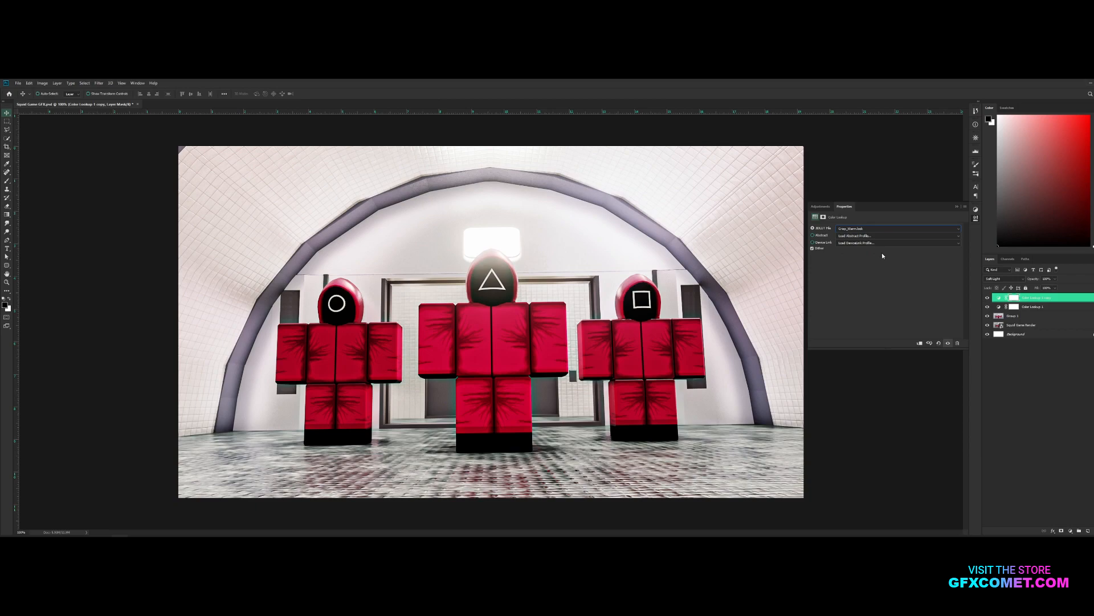
key("Up")
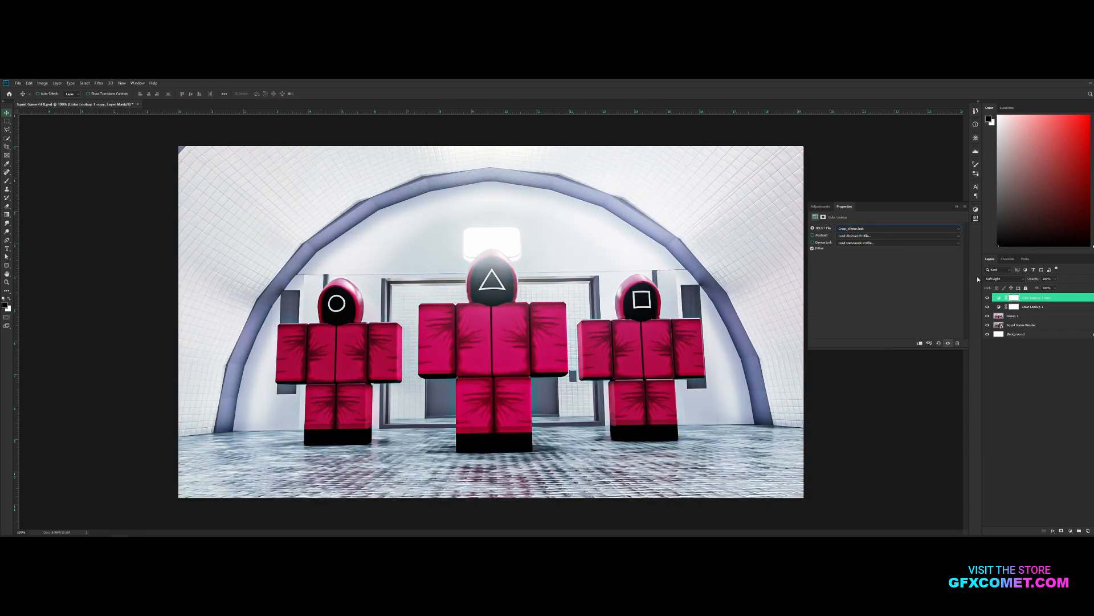
- Strongly lower the Color Lookup copy's opacity and close its properties
left_click_drag(843, 279, 758, 277)
left_click_drag(685, 275, 672, 276)
left_click(957, 207)
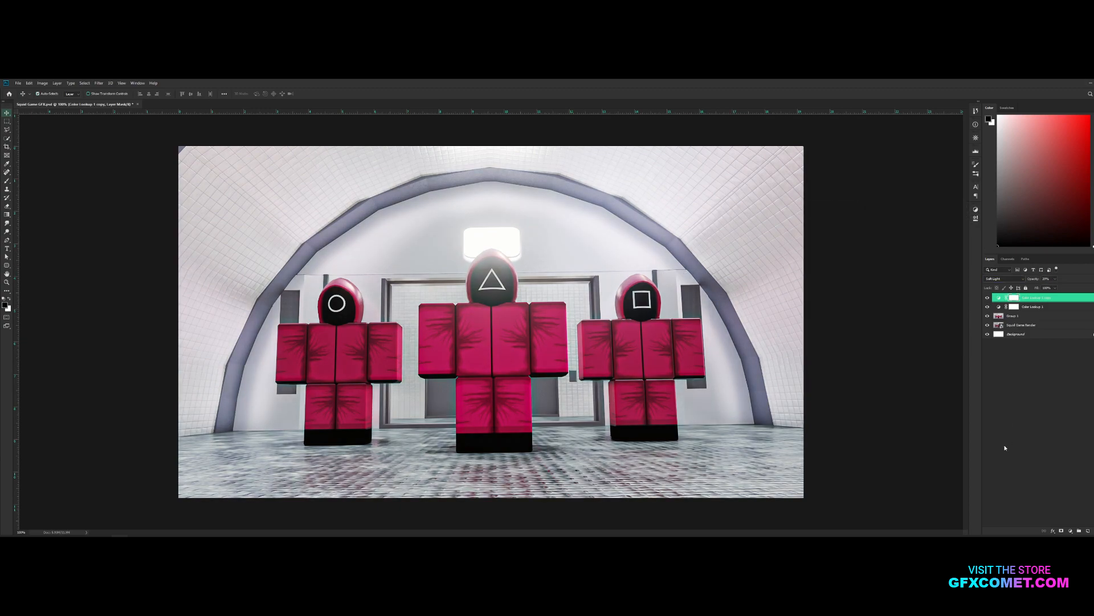
- On a new layer, paint a dark vignette over the render's outer edges with a large soft black brush
left_click(1088, 531)
key("b")
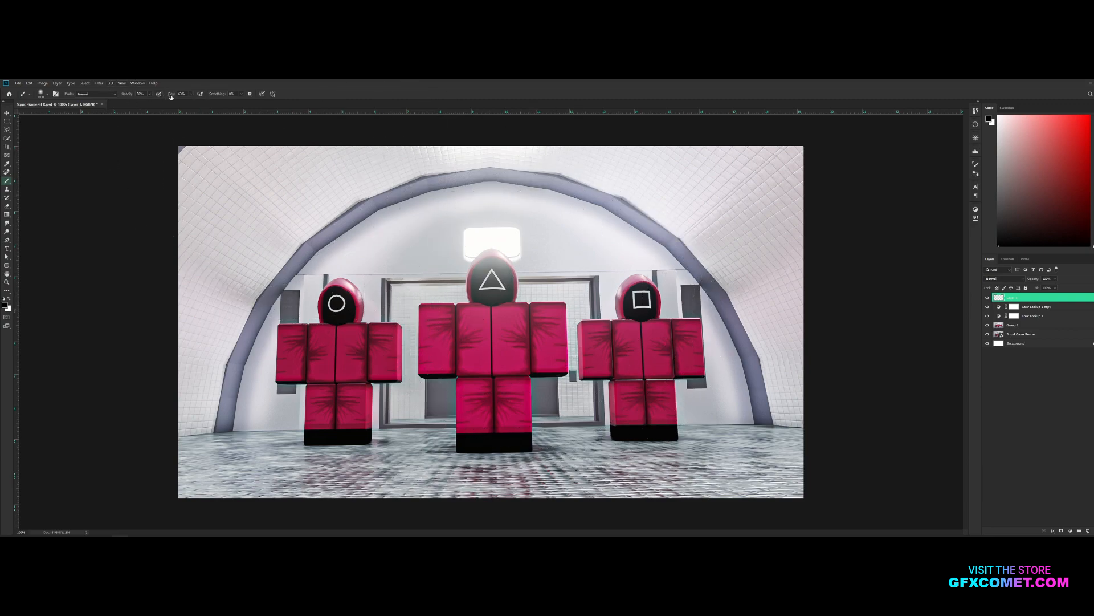
left_click(49, 93)
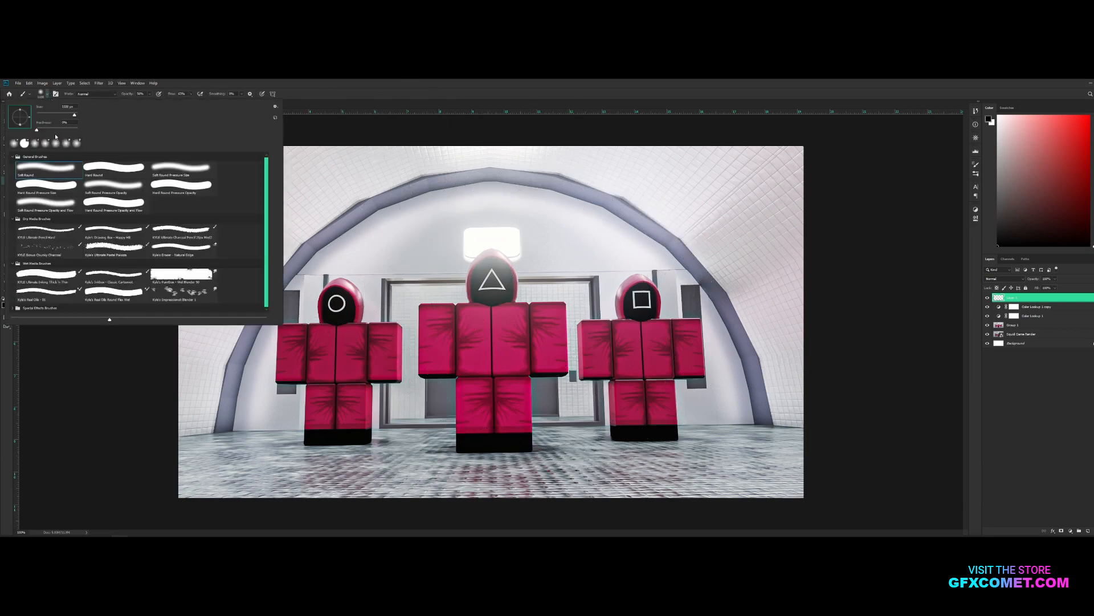
left_click(391, 82)
key("bracketleft")
key("bracketleft")
key("bracketleft")
key("bracketleft")
key("bracketleft")
key("bracketleft")
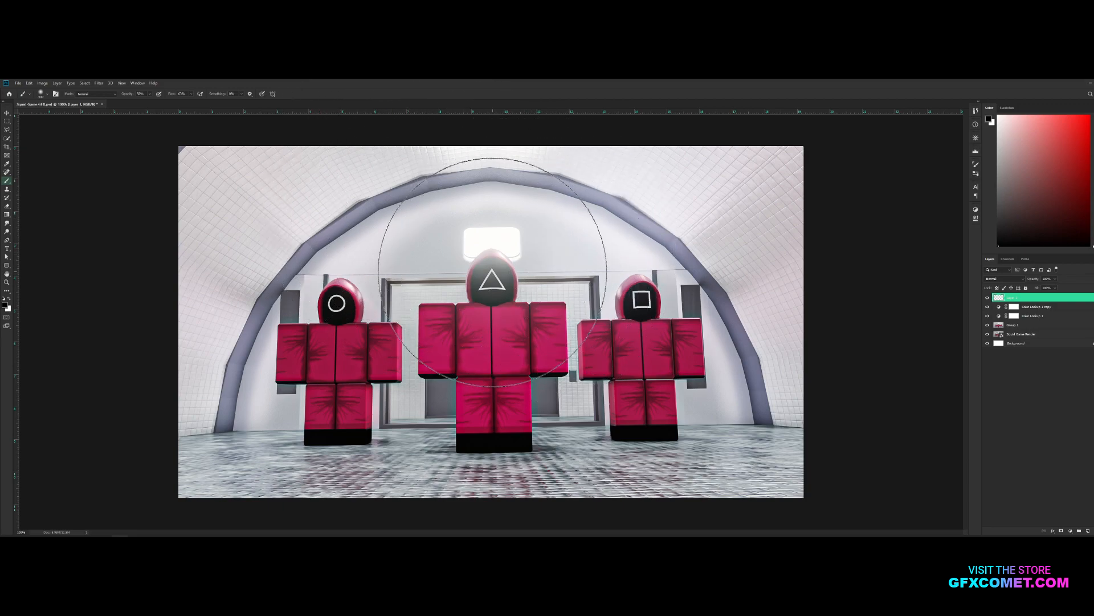
key("ctrl+minus")
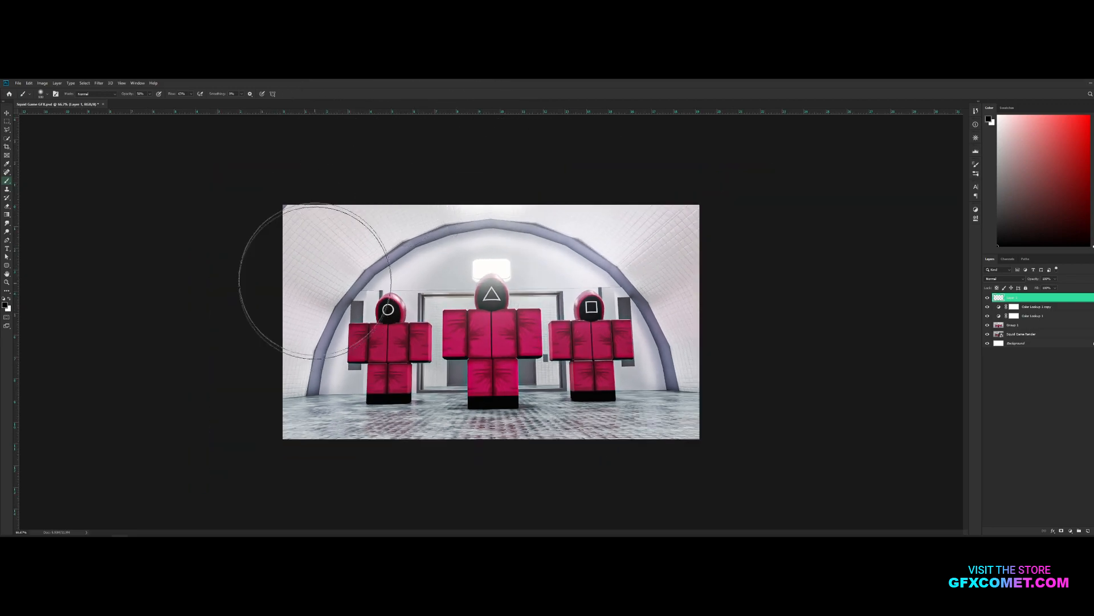
key("bracketright")
key("bracketright")
mouse_move(336, 182)
left_mouse_down()
mouse_move(197, 353)
mouse_move(726, 160)
mouse_move(809, 313)
left_mouse_up()
left_click(244, 406)
key("bracketright")
left_click(252, 402)
key("bracketright")
key("bracketright")
key("bracketright")
left_click_drag(729, 274, 752, 425)
left_click_drag(671, 177, 330, 156)
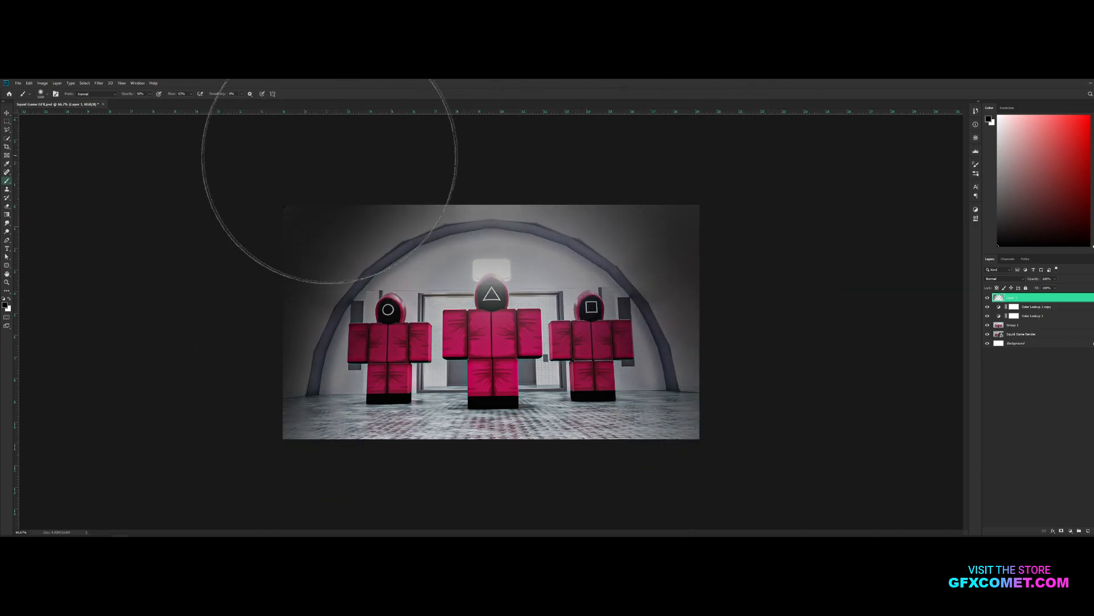
key("ctrl+z")
- Paint a soft white glow around the ceiling light and behind the guards' heads on the vignette layer
key("x")
key("bracketleft")
key("bracketleft")
key("bracketleft")
key("bracketleft")
key("bracketleft")
key("bracketleft")
key("bracketleft")
key("bracketleft")
key("bracketleft")
key("bracketleft")
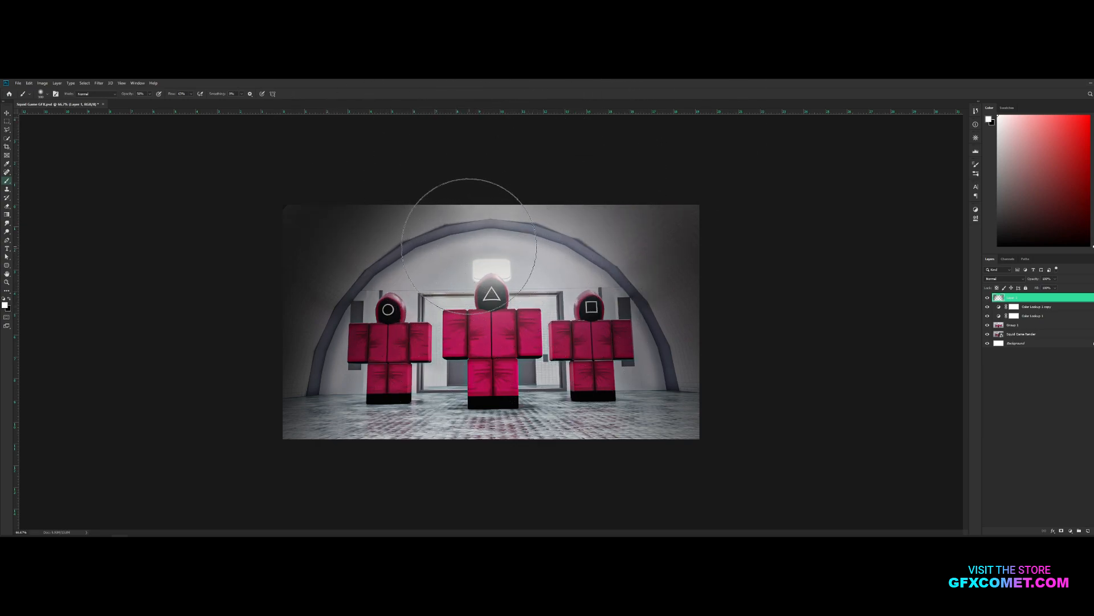
key("bracketright")
key("bracketright")
key("bracketright")
key("bracketright")
key("bracketright")
key("bracketright")
key("bracketright")
key("bracketright")
key("bracketright")
key("bracketright")
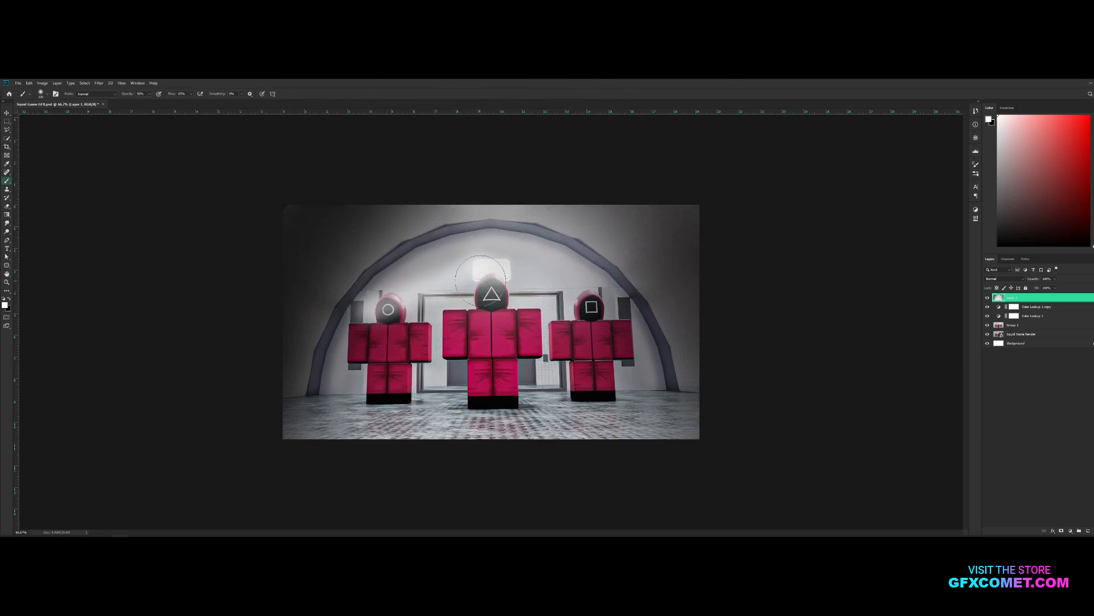
left_click(480, 290)
left_click(547, 295)
left_click(561, 290)
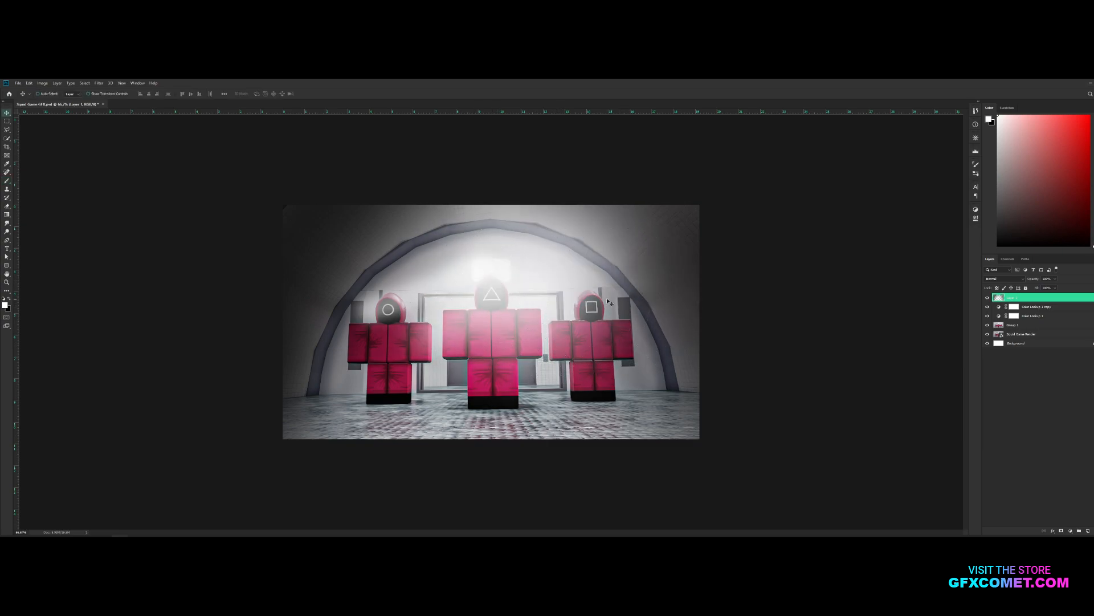
left_click(429, 283)
key("v")
key("b")
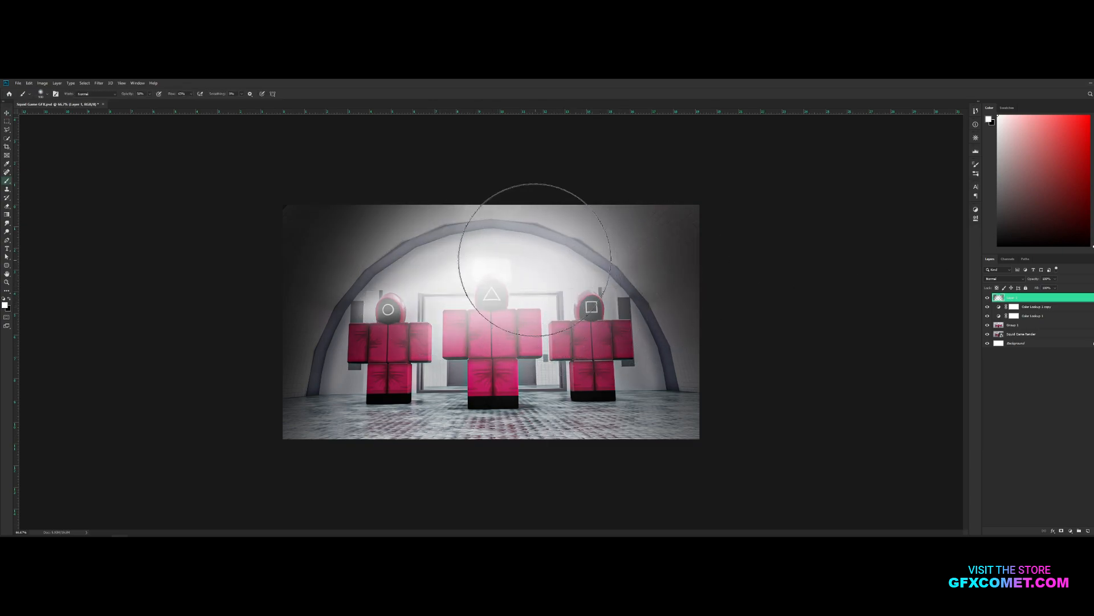
left_click(524, 249)
key("v")
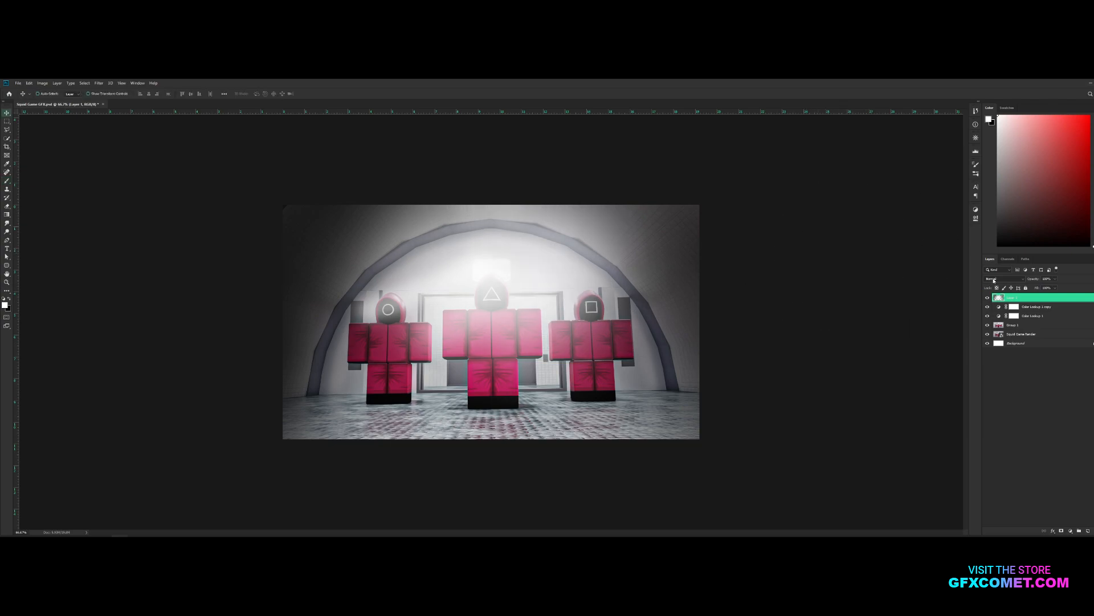
- Change the painted vignette and glow layer's blend mode and reduce its opacity
left_click(1004, 279)
left_click(995, 359)
left_click_drag(1032, 282, 883, 284)
- Duplicate the painted vignette and glow layer, set the copy's blend mode to Normal and lower its opacity
key("ctrl+j")
left_click(1006, 280)
left_click(999, 284)
left_click_drag(1033, 280, 886, 274)
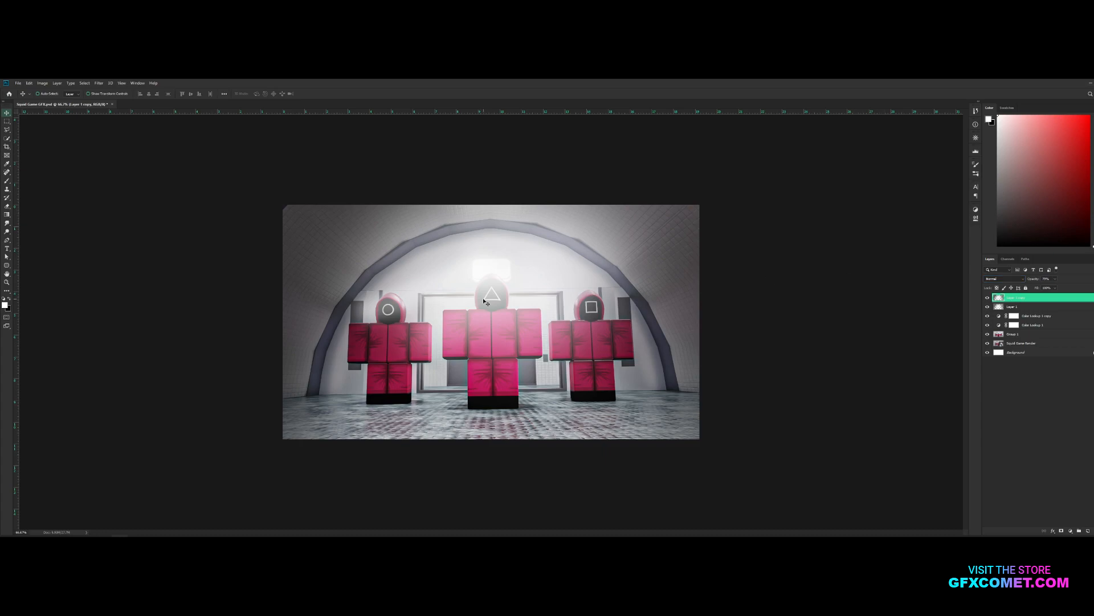
- Erase the white haze covering the guards on the duplicated glow layer with a large soft eraser
key("e")
key("bracketright")
key("bracketright")
key("bracketright")
key("bracketright")
key("bracketright")
key("bracketright")
key("bracketright")
key("bracketright")
key("bracketright")
key("bracketright")
mouse_move(501, 288)
left_mouse_down()
mouse_move(533, 285)
mouse_move(353, 323)
left_mouse_up()
key("v")
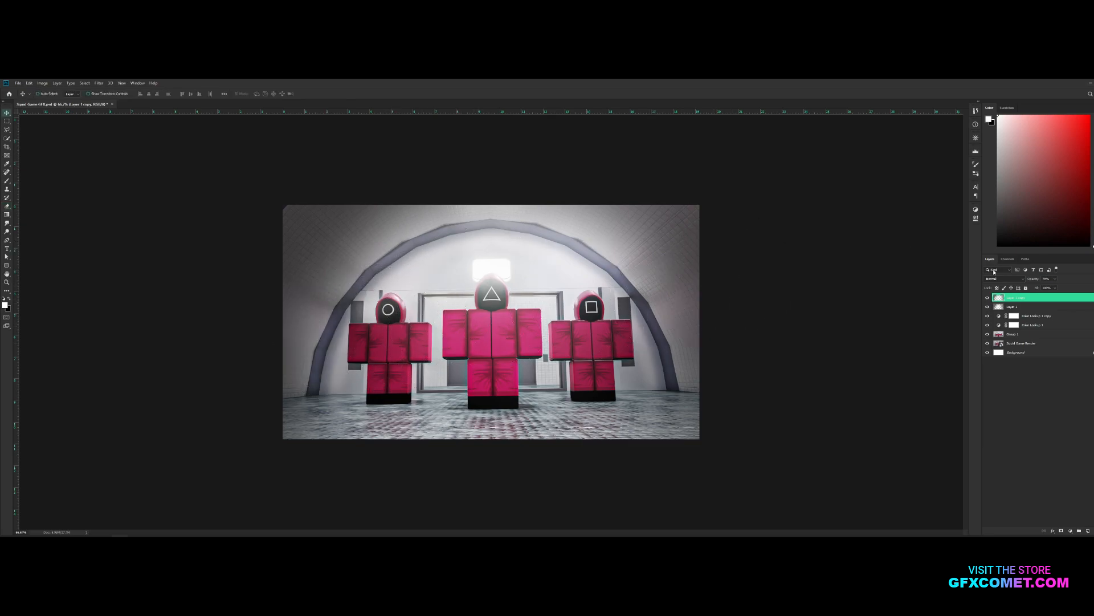
- Set the duplicated glow layer's blend mode to Soft Light and lower its opacity
left_click(1002, 279)
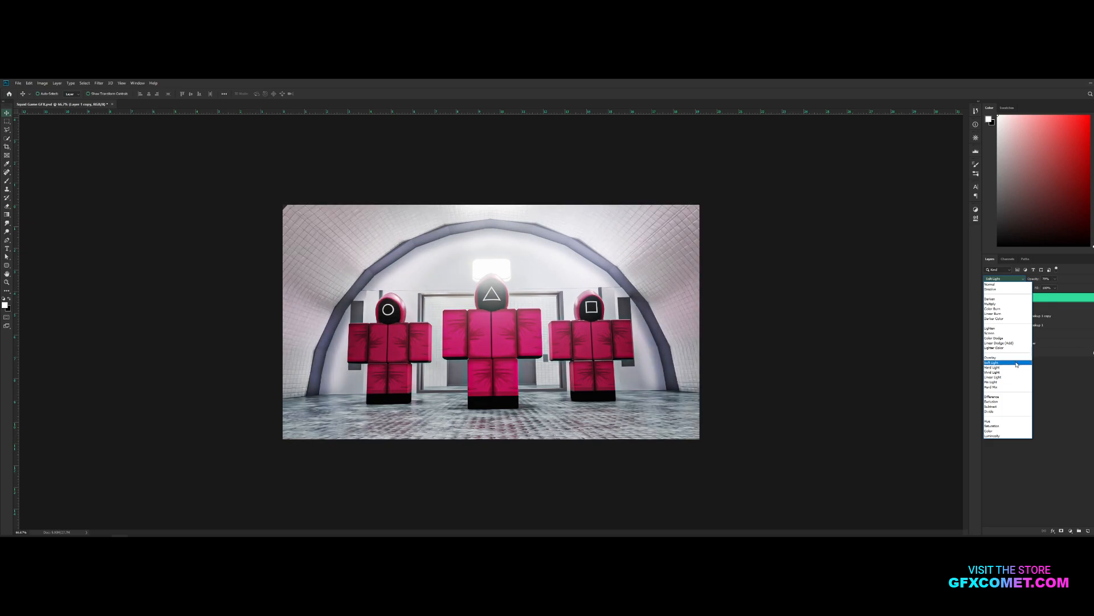
left_click(1016, 363)
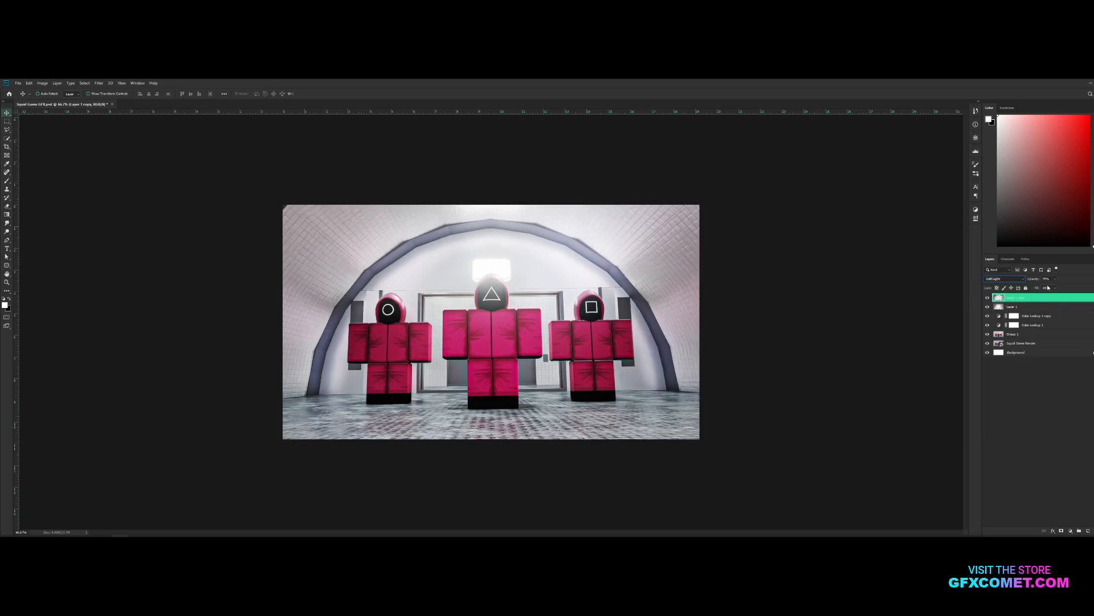
left_click_drag(1031, 280, 977, 283)
left_click(1052, 382)
key("ctrl+plus")
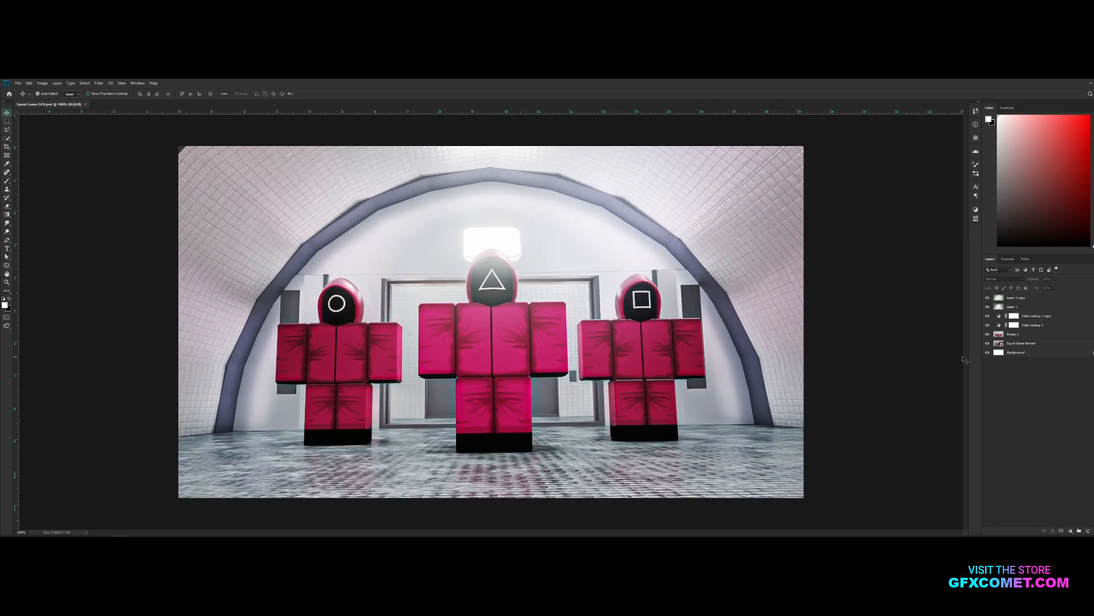
- Check the top layer's effect, group all layers above the Background and duplicate the group
left_click(1024, 301)
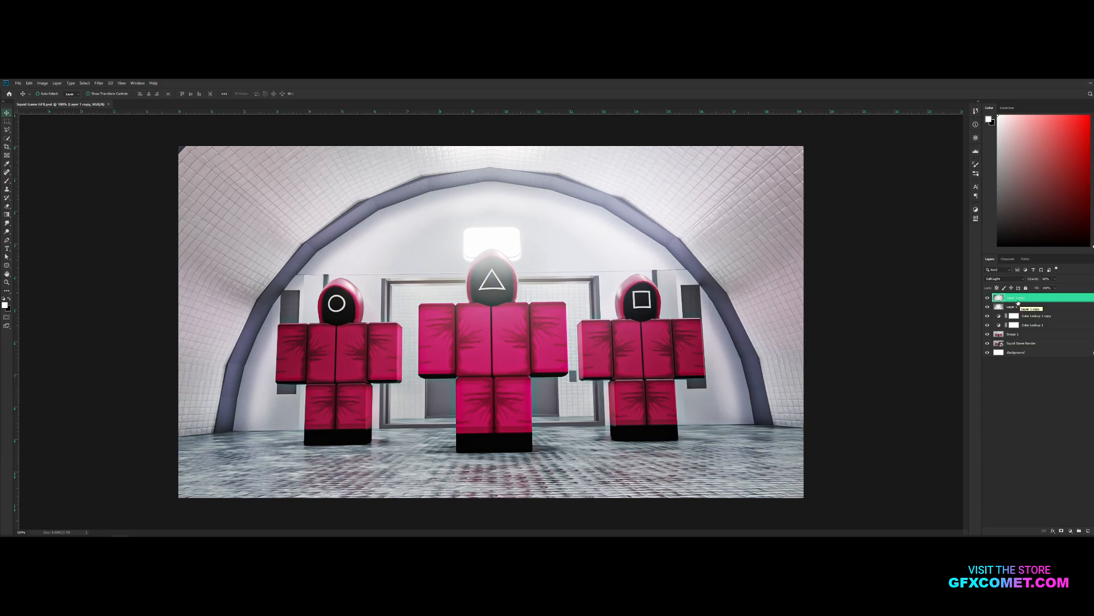
left_click(987, 298)
left_click(987, 297)
left_click(1032, 344, "shift")
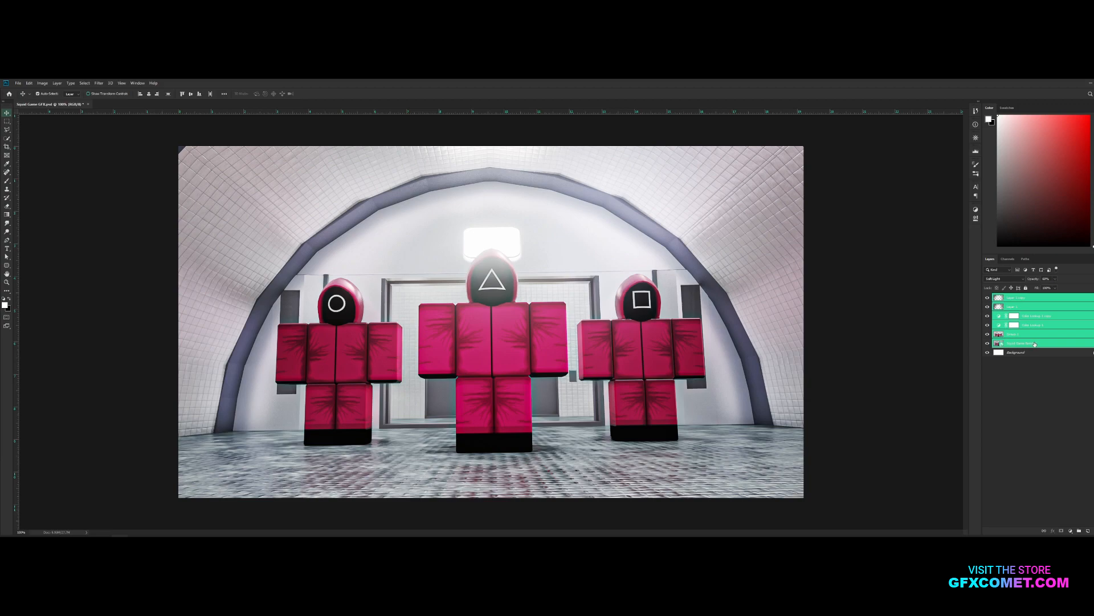
key("ctrl+g")
key("ctrl+j")
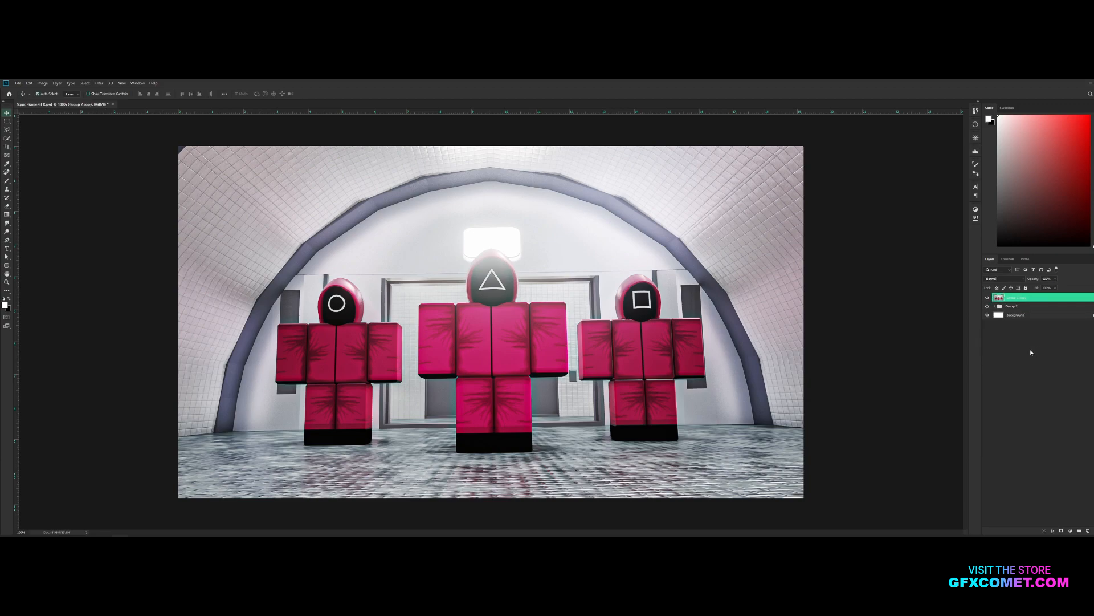
- Paste a merged copy of the image as a new layer, replacing the group copy, duplicate it and hide the original group
key("ctrl+a")
key("ctrl+shift+c")
key("ctrl+v")
left_click(1023, 306)
key("Delete")
left_click(1013, 299)
key("ctrl+j")
left_click(988, 316)
- Apply a Tilt-Shift blur to the merged layer copy, keeping the band from the guards' heads to their feet sharp
left_click(98, 84)
mouse_move(142, 165)
left_click(191, 175)
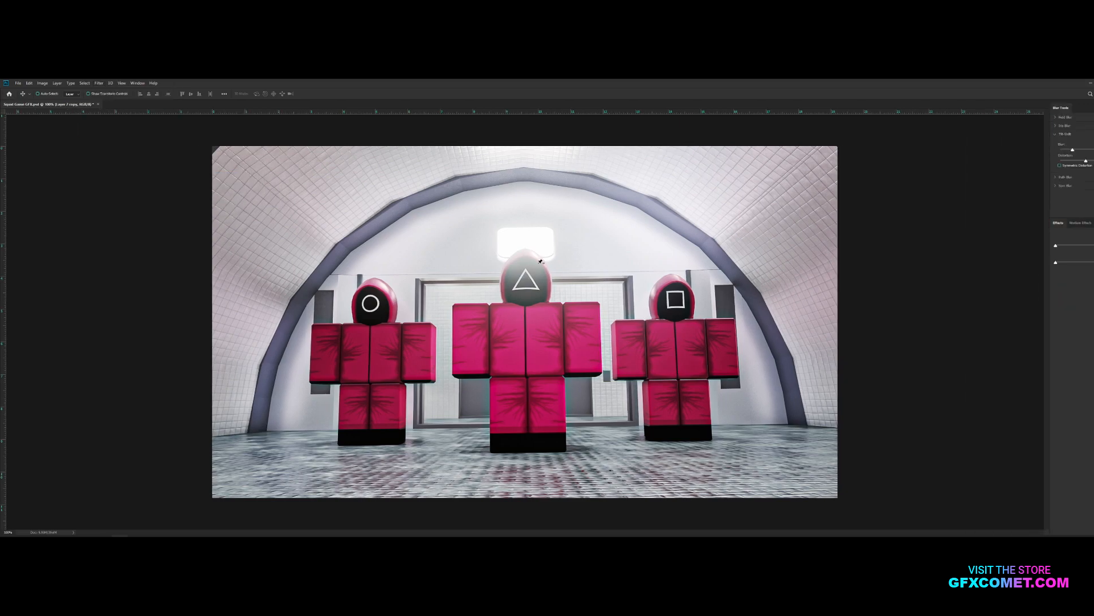
left_click_drag(549, 217, 573, 153)
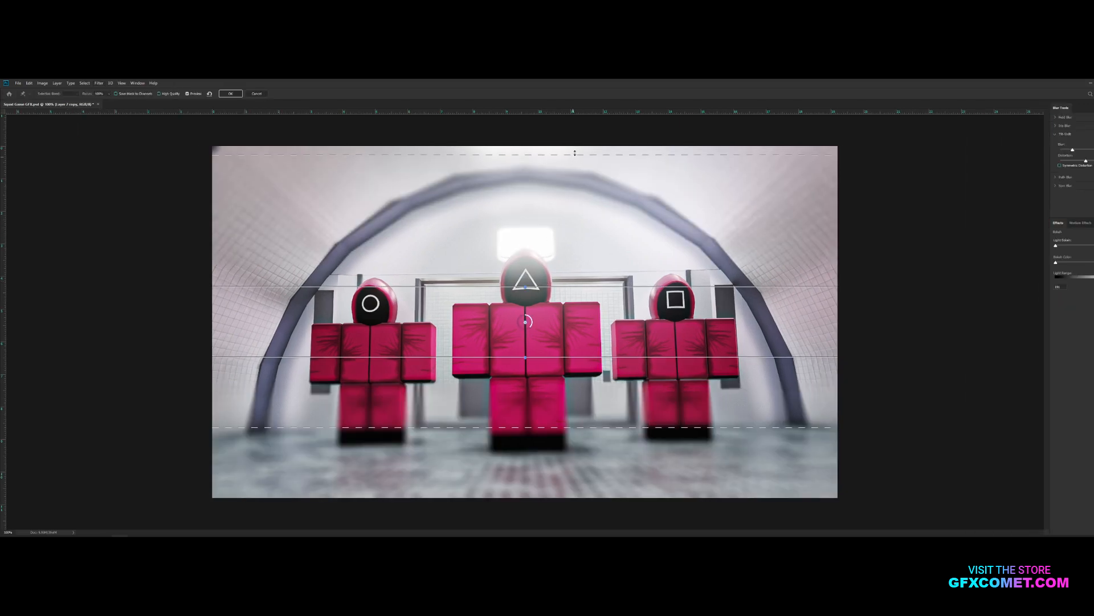
left_click_drag(593, 357, 597, 439)
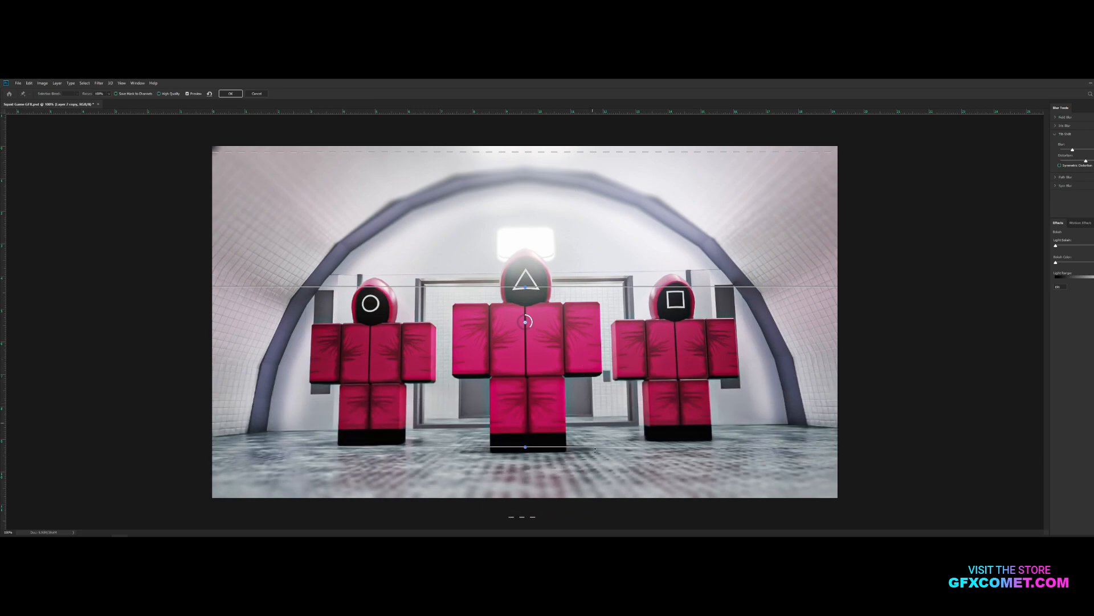
left_click_drag(587, 285, 592, 272)
left_click_drag(586, 439, 586, 459)
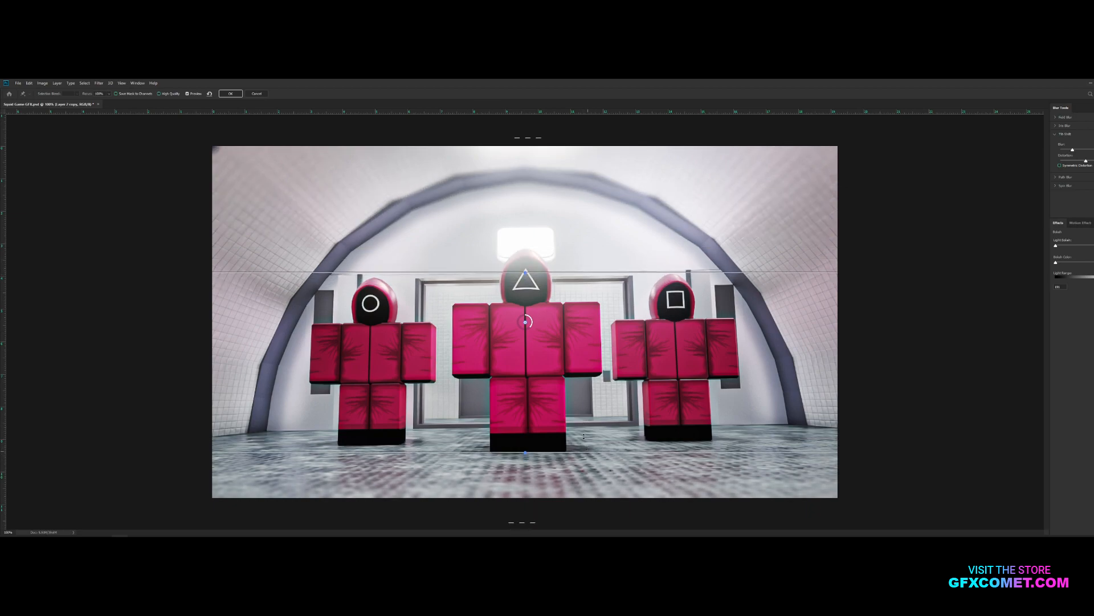
left_click(231, 93)
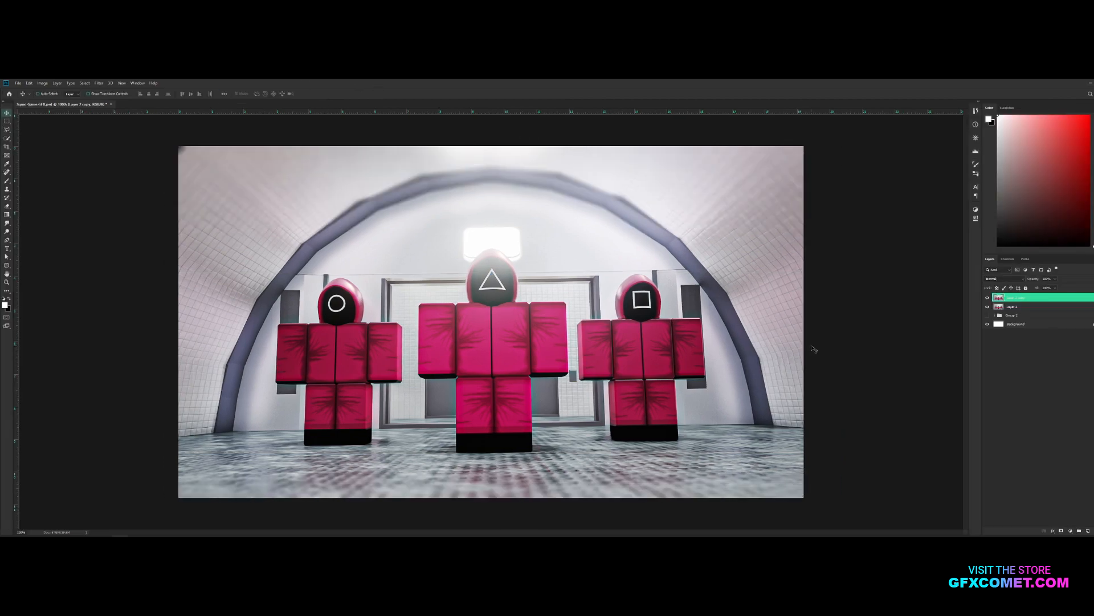
key("ctrl+z")
- On a new layer, brush a small soft white glow over the triangle, square and circle mask symbols
left_click(1090, 530)
key("b")
key("ctrl+plus")
key("bracketleft")
key("bracketleft")
key("bracketleft")
key("bracketleft")
key("bracketleft")
key("bracketleft")
key("bracketleft")
key("bracketleft")
key("bracketleft")
key("bracketleft")
key("bracketleft")
key("bracketleft")
key("bracketleft")
key("bracketleft")
key("bracketleft")
key("bracketleft")
key("bracketright")
key("bracketright")
key("bracketright")
key("bracketright")
key("bracketright")
mouse_move(493, 219)
left_mouse_down()
mouse_move(474, 246)
mouse_move(489, 255)
mouse_move(512, 245)
mouse_move(495, 219)
left_mouse_up()
mouse_move(775, 262)
left_mouse_down()
mouse_move(804, 295)
mouse_move(809, 269)
mouse_move(777, 261)
left_mouse_up()
mouse_move(183, 271)
left_mouse_down()
mouse_move(168, 298)
mouse_move(178, 270)
mouse_move(174, 297)
mouse_move(193, 278)
left_mouse_up()
key("ctrl+z")
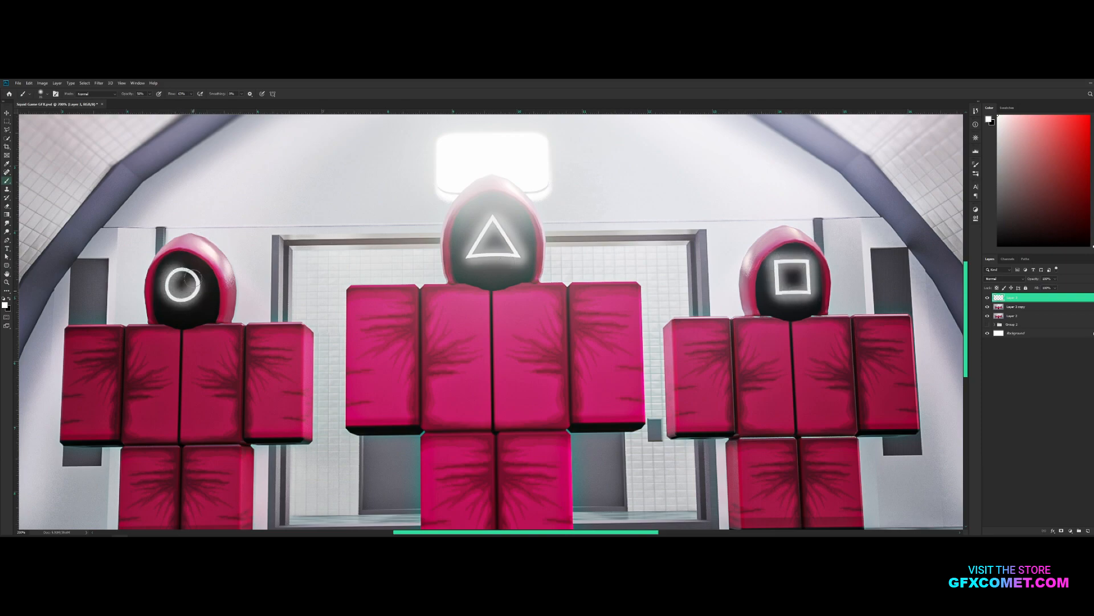
- Set the symbol glow layer's blend mode to Screen, lower its opacity and save the document
key("v")
key("ctrl+minus")
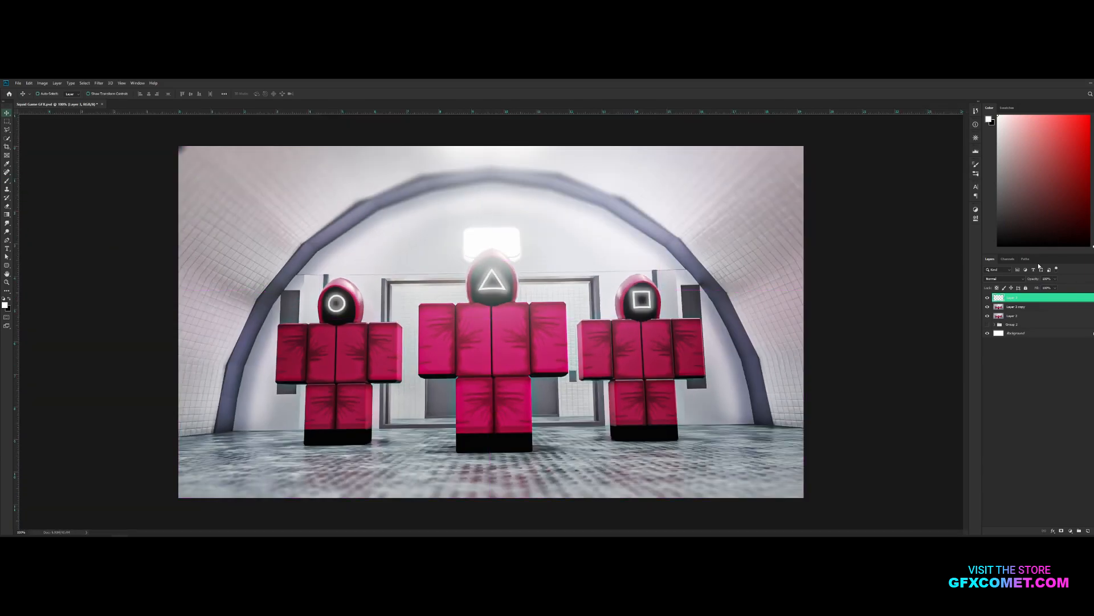
left_click(1003, 279)
left_click(1009, 334)
left_click_drag(1032, 280, 924, 277)
key("ctrl+s")
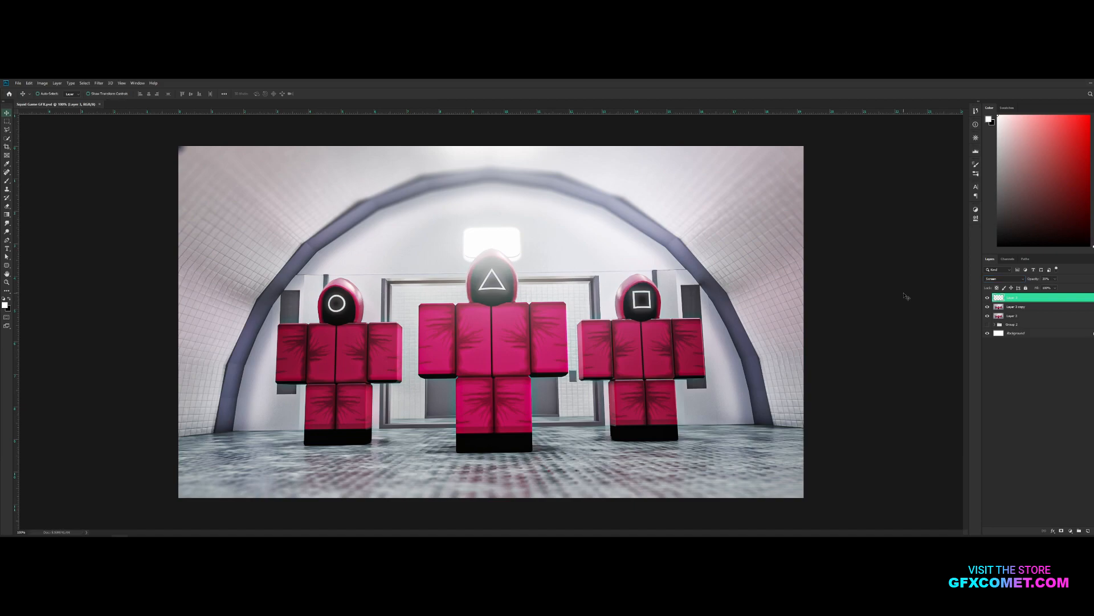